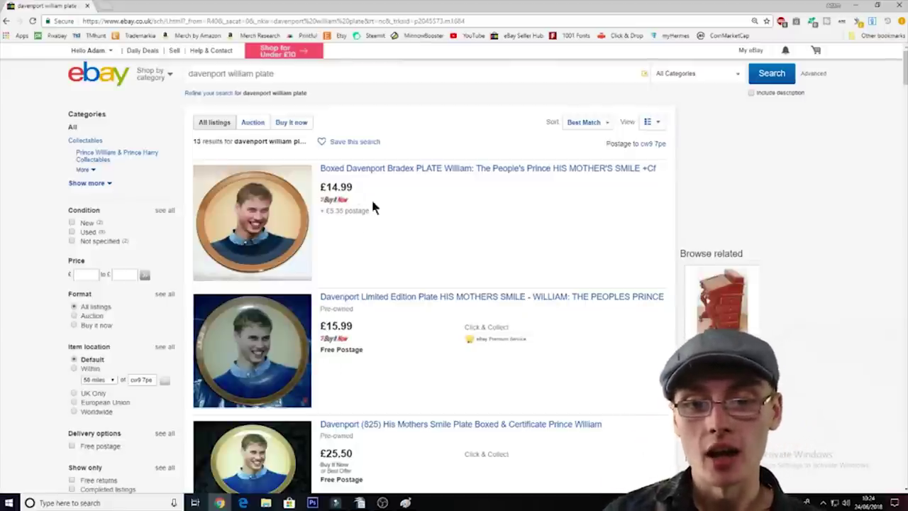
Look through the davenport william plate listings and restrict the results to sold listings
scroll(397, 255, down, 4)
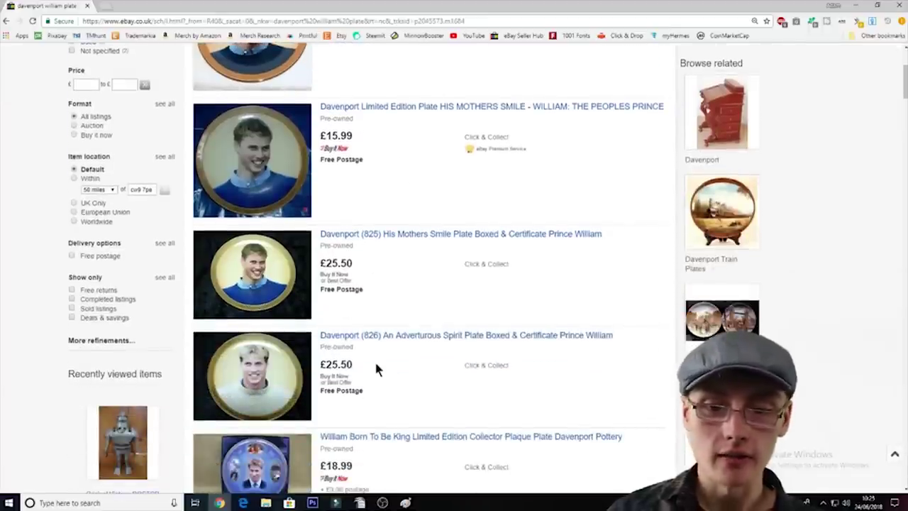
scroll(375, 364, down, 2)
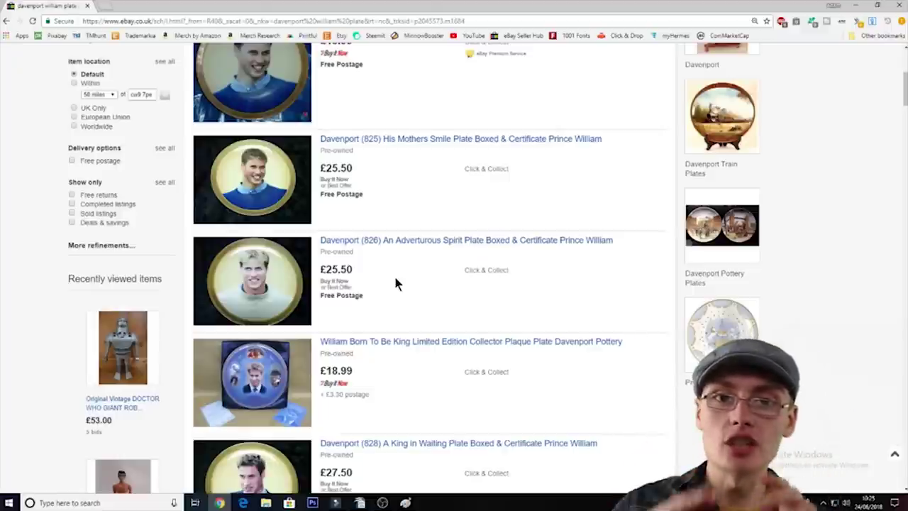
click(96, 214)
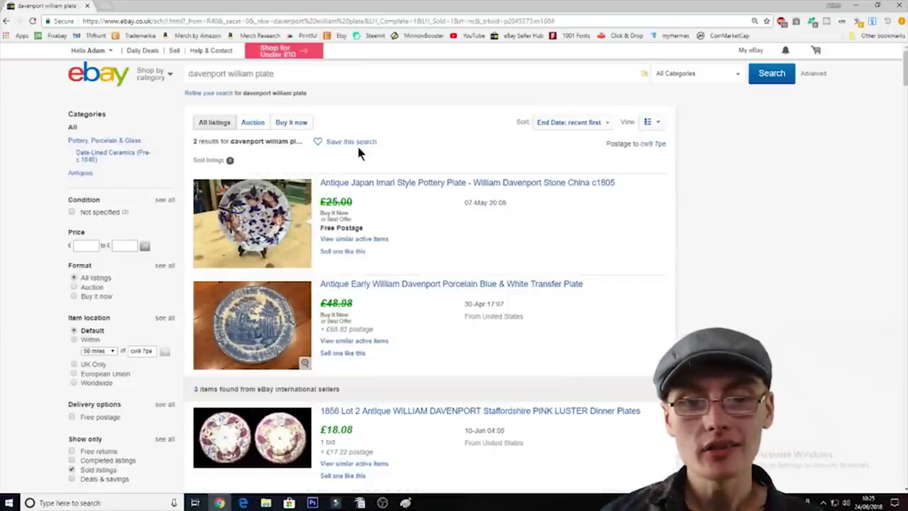
Replace the current search term with "lego" and search the sold listings for it
drag(278, 73, 168, 89)
key(BackSpace)
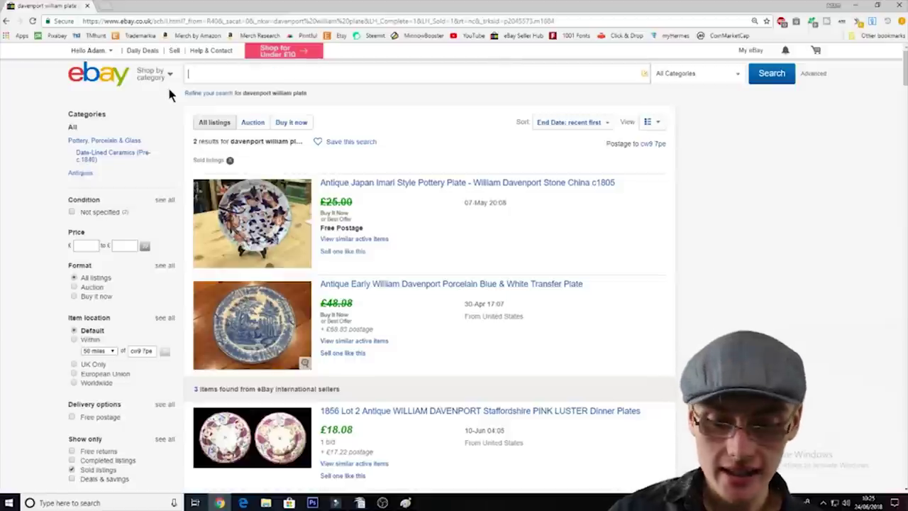
text(lego)
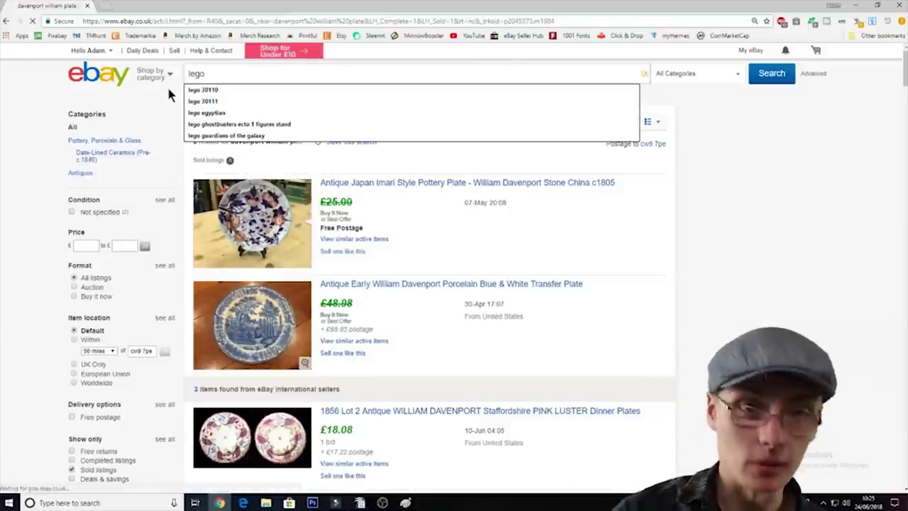
key(Return)
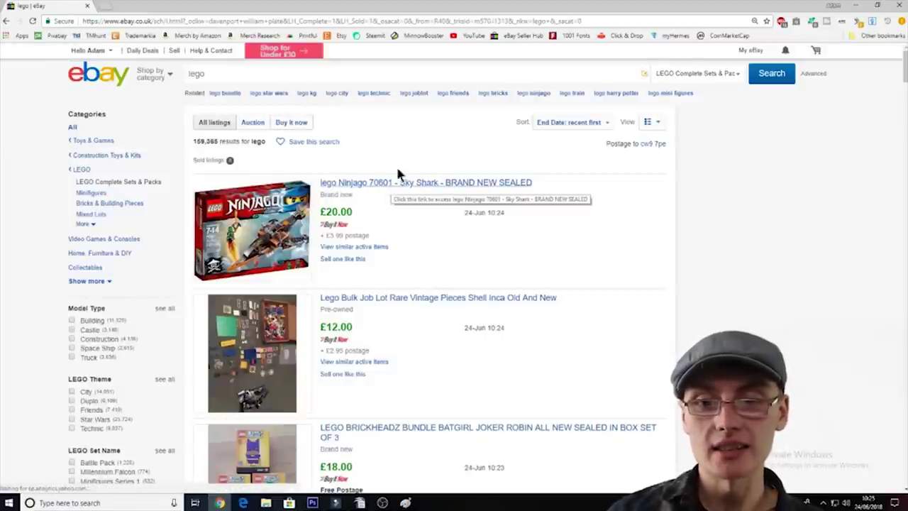
Narrow the search to "lego 70601" and review the sale prices of the sold listings
click(284, 78)
text(70601)
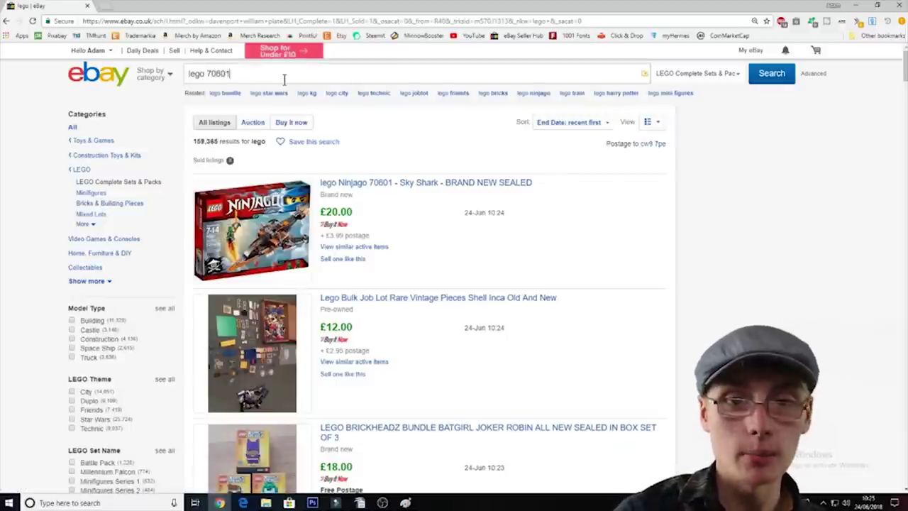
key(Return)
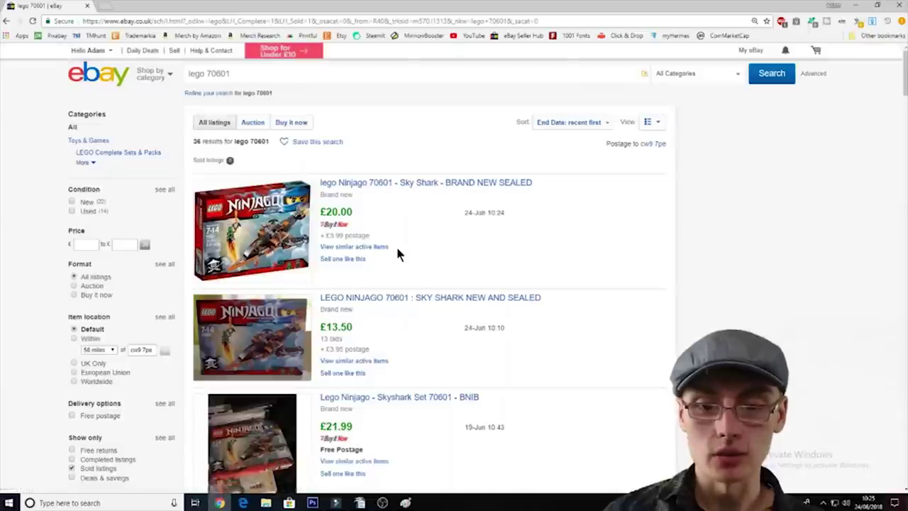
scroll(405, 219, down, 2)
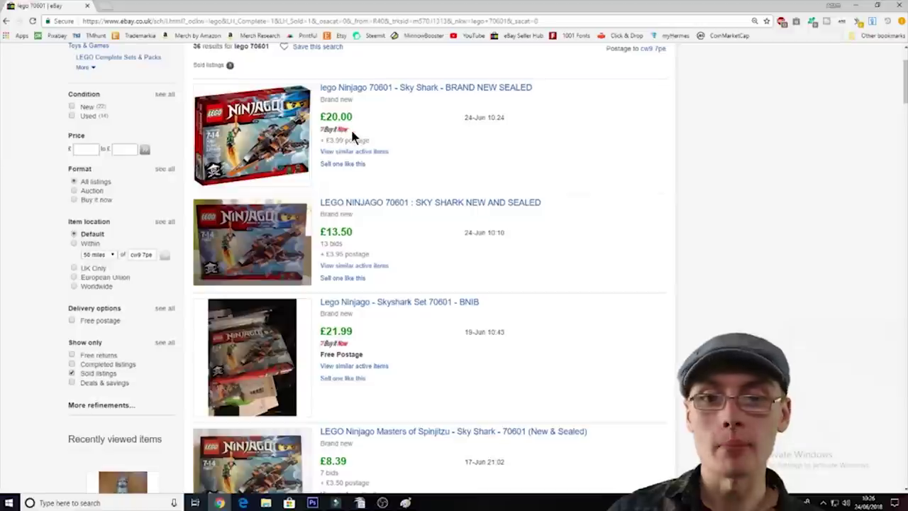
scroll(393, 134, down, 9)
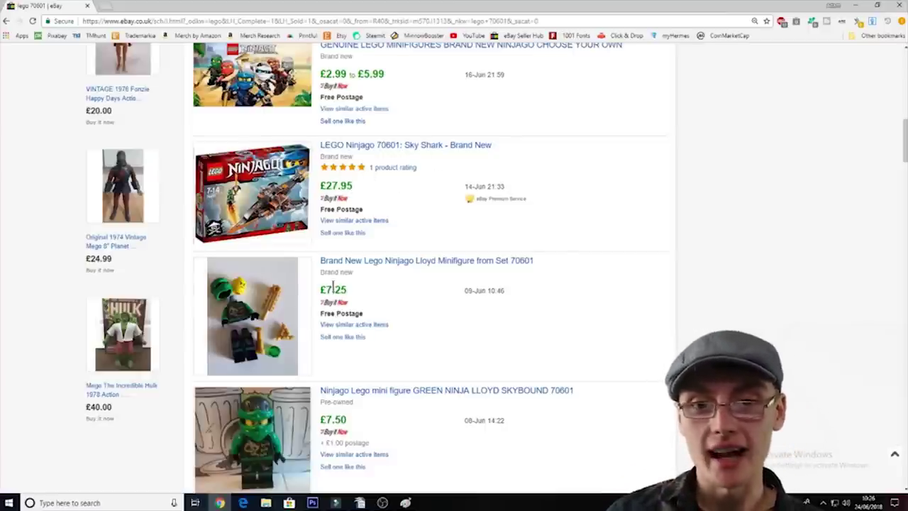
scroll(367, 227, up, 10)
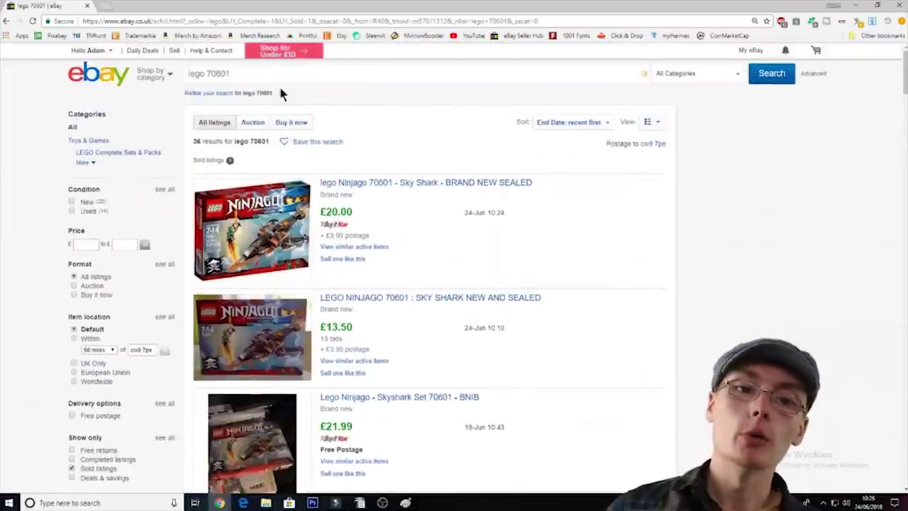
Search the sold listings for "william davenport plate" in place of the Lego set
click(272, 73)
key(ctrl+a)
key(BackSpace)
text(w)
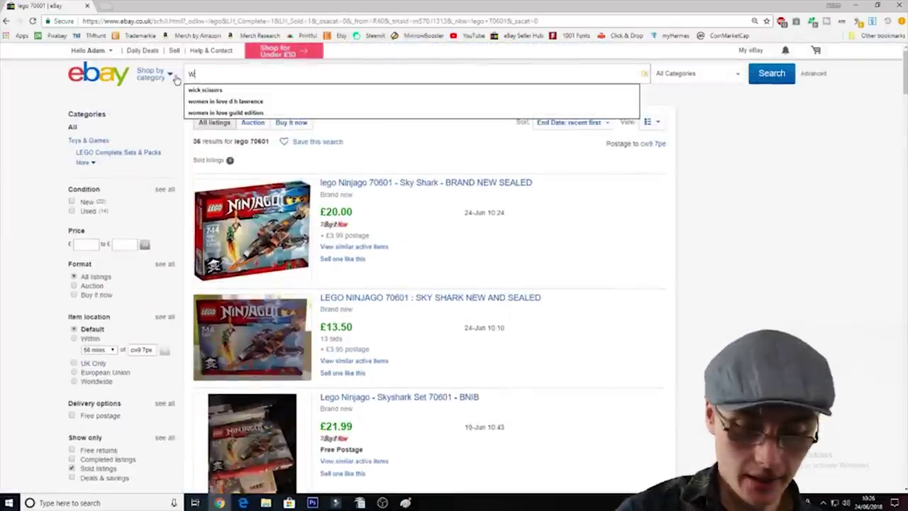
text(illiam )
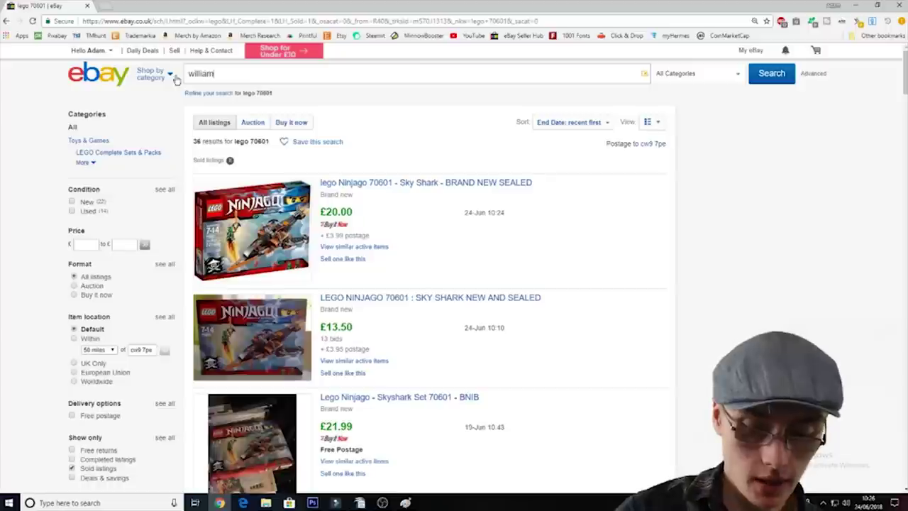
text(davenpo)
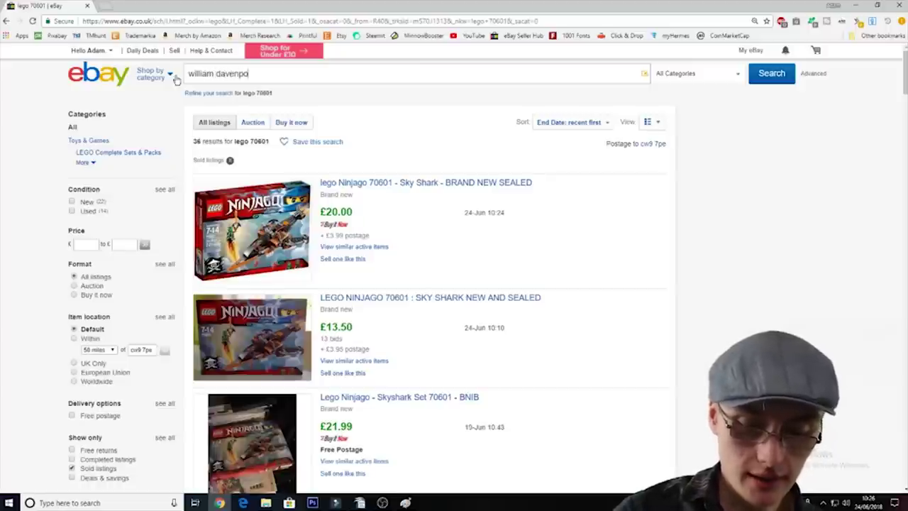
text(rt plate)
key(Return)
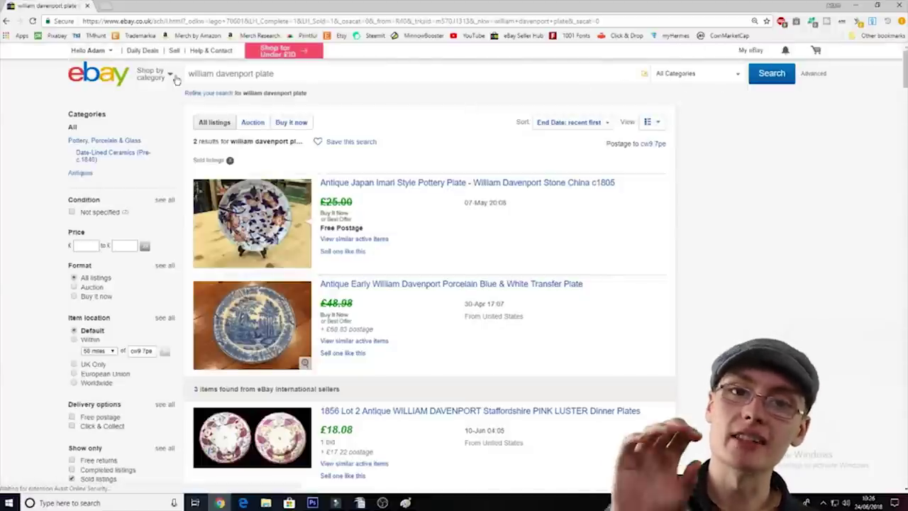
Remove the sold listings filter and review the prices of the active william davenport plate listings
scroll(71, 293, down, 1)
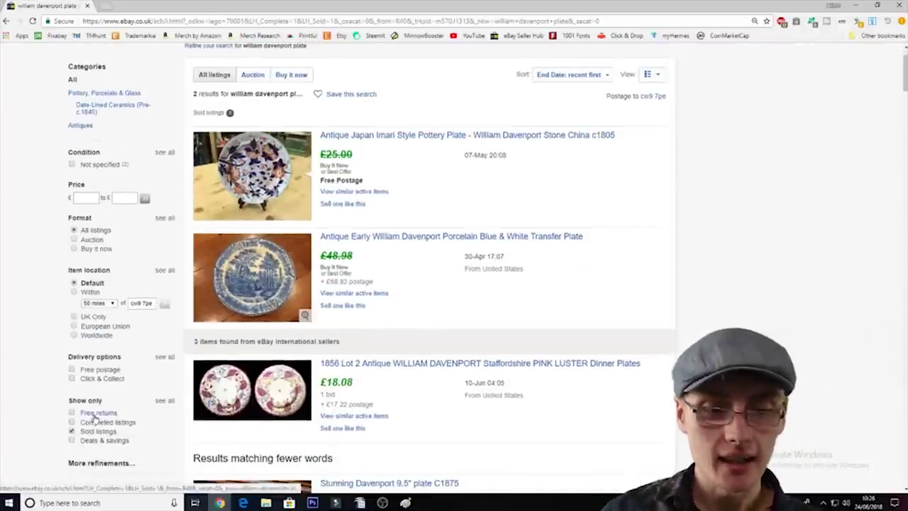
click(93, 432)
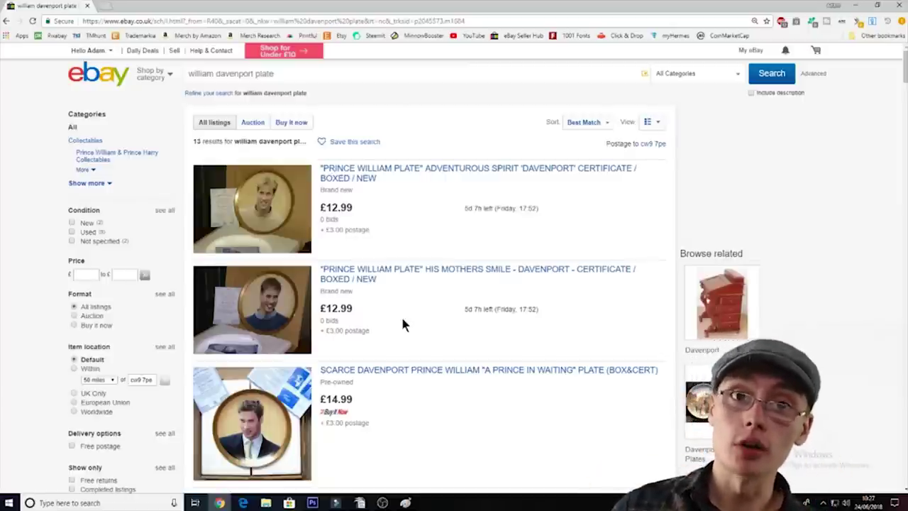
scroll(395, 240, down, 5)
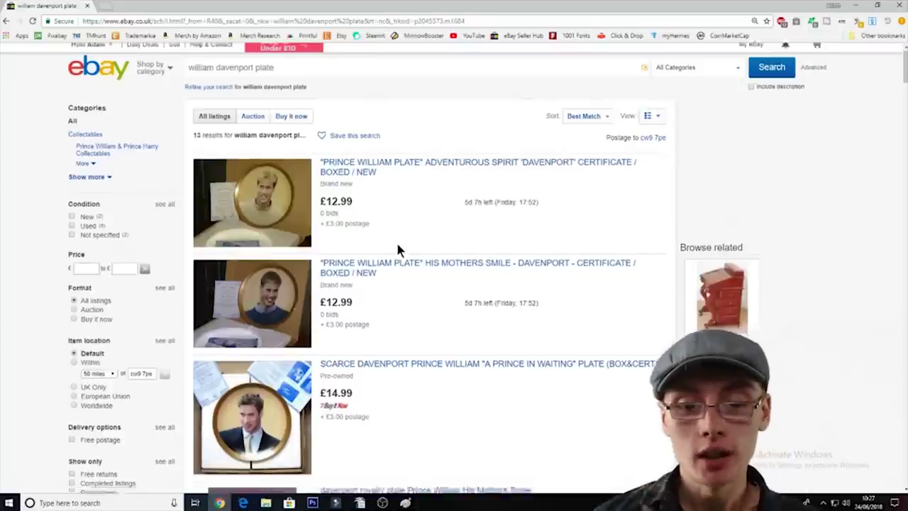
scroll(367, 290, up, 5)
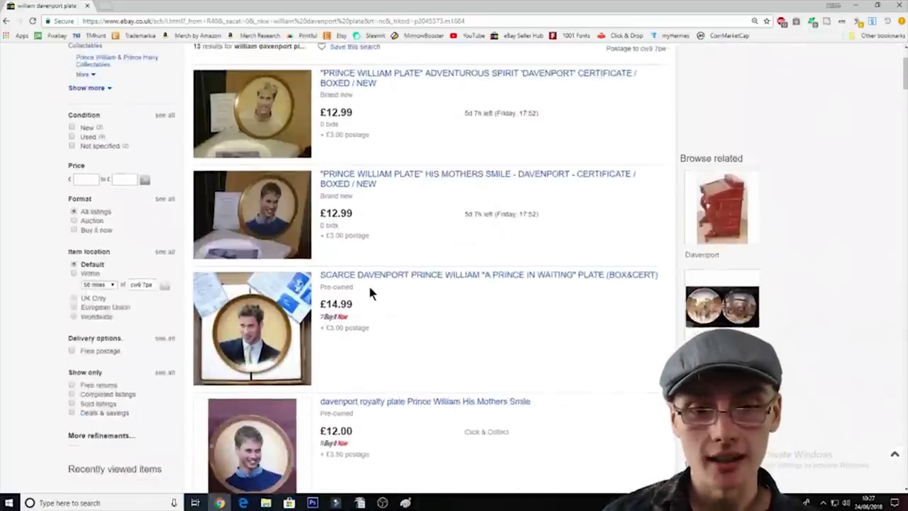
scroll(381, 217, down, 5)
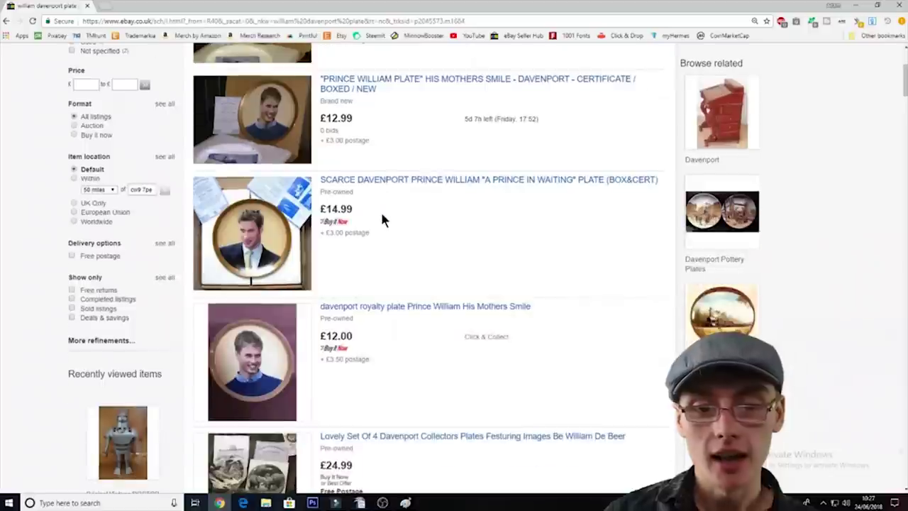
scroll(391, 357, down, 2)
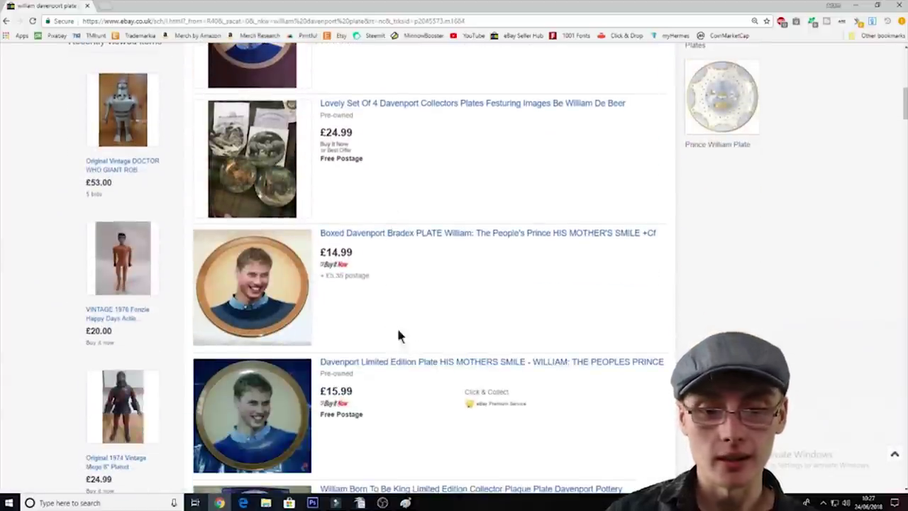
scroll(418, 351, down, 3)
scroll(418, 351, up, 10)
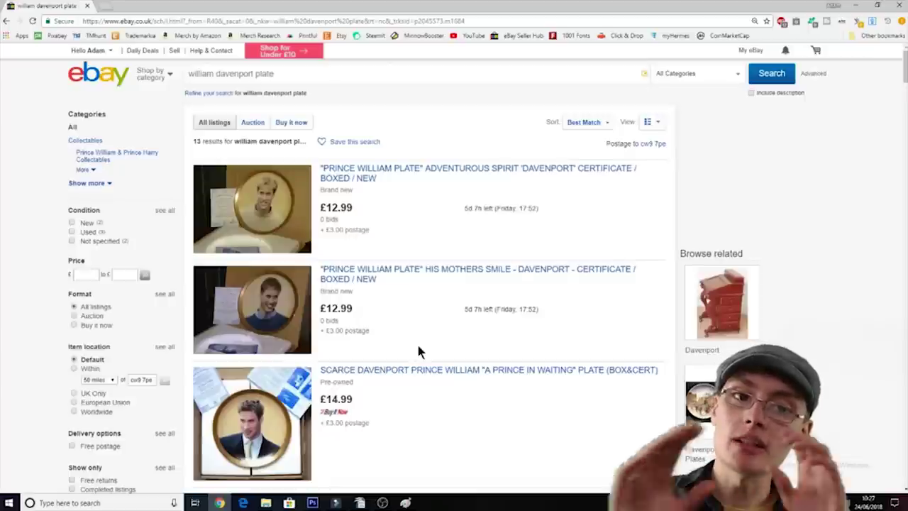
Restrict the william davenport plate results to sold listings again
scroll(417, 348, down, 3)
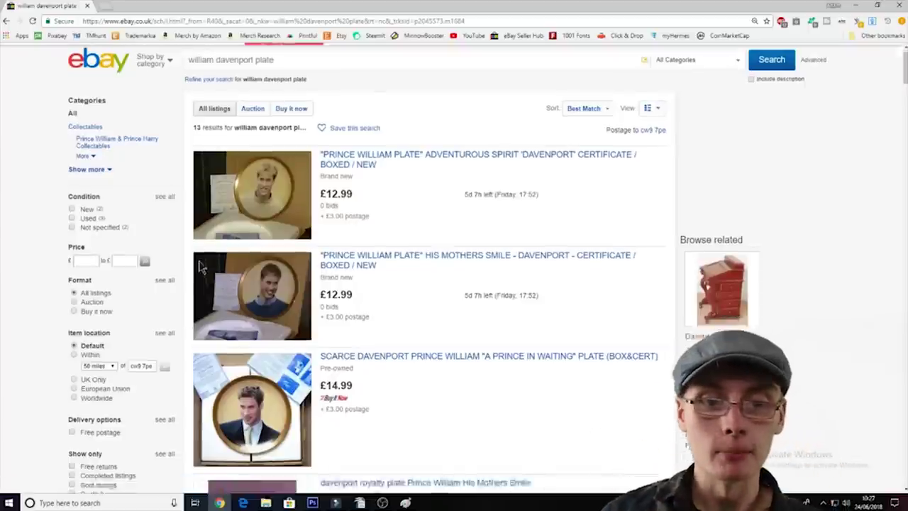
click(86, 310)
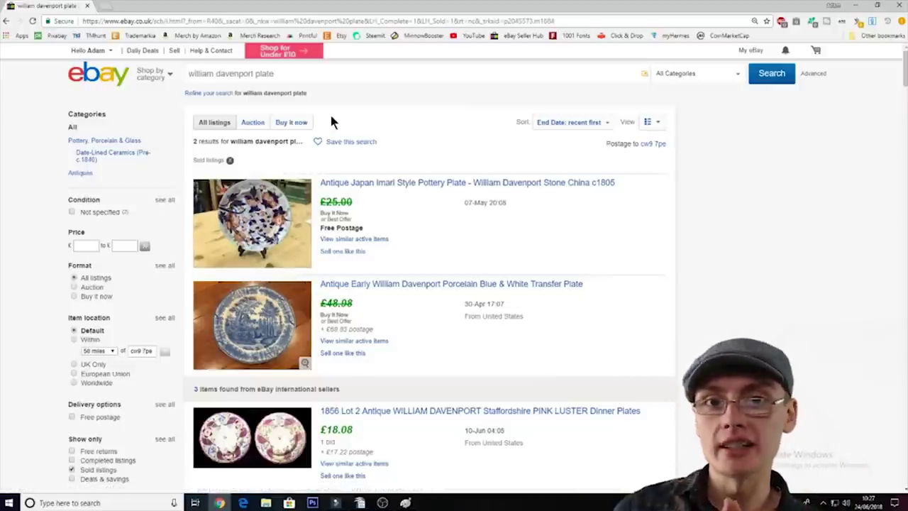
Replace the plate search term with "sony speakers" and search the sold listings for it
click(380, 71)
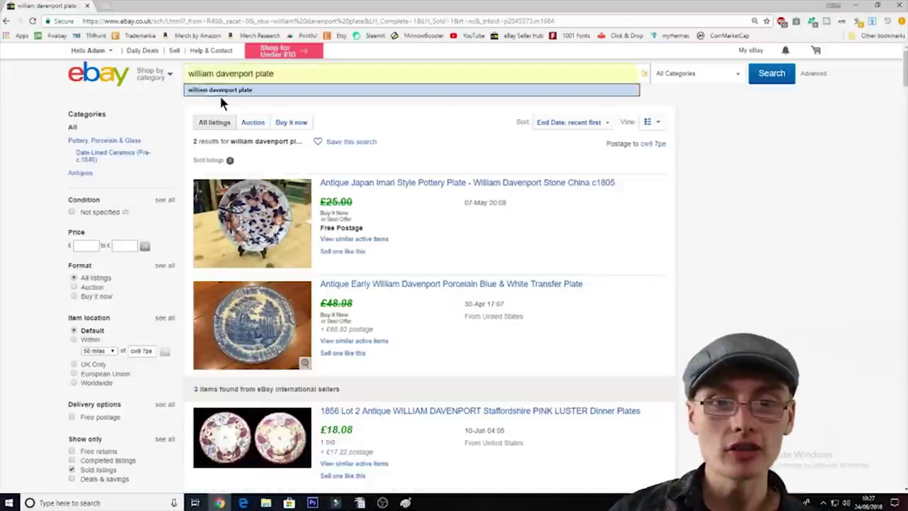
key(BackSpace)
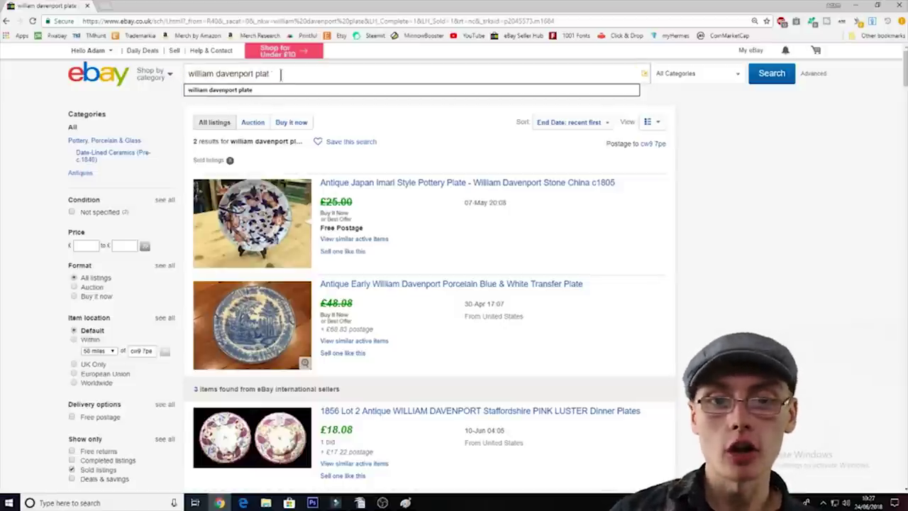
key(ctrl+a)
key(BackSpace)
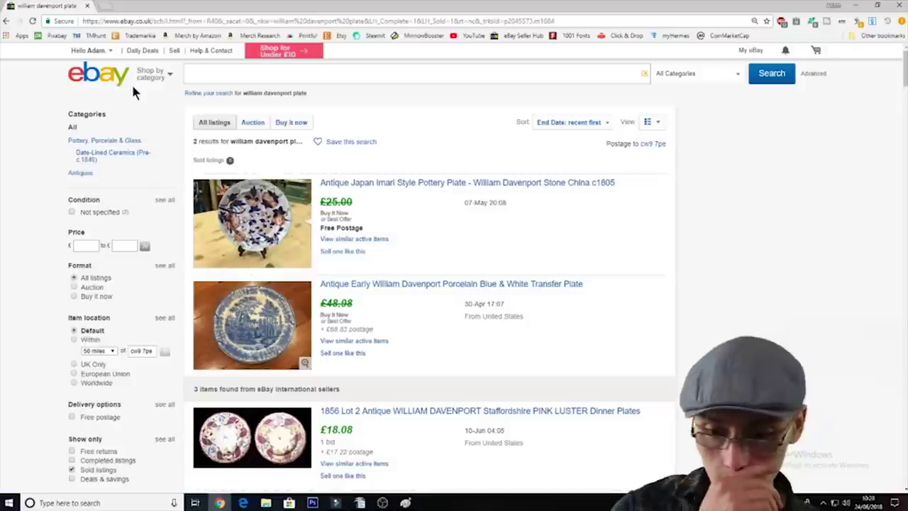
text(spea)
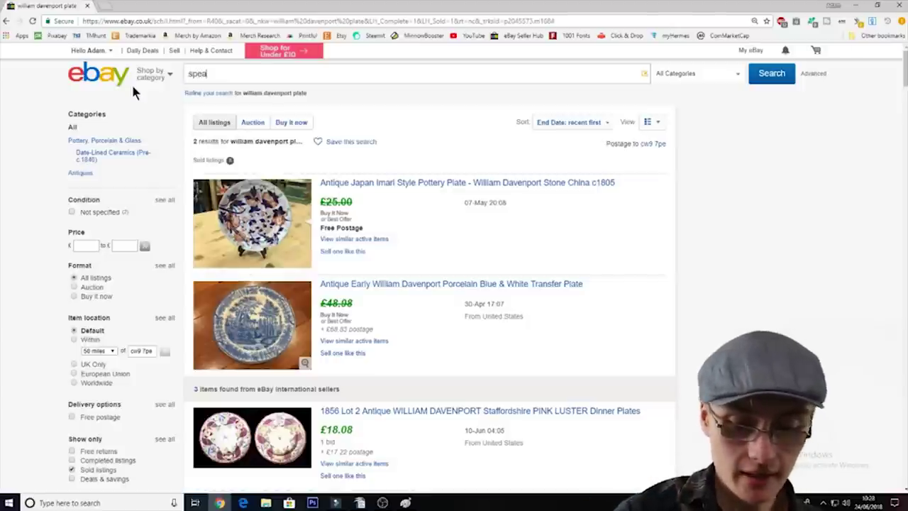
text(kers)
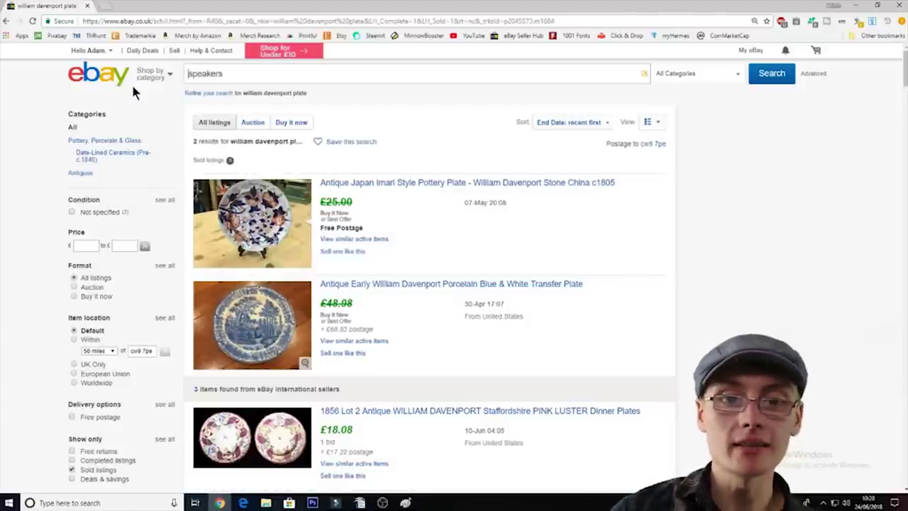
text(sony)
key(Return)
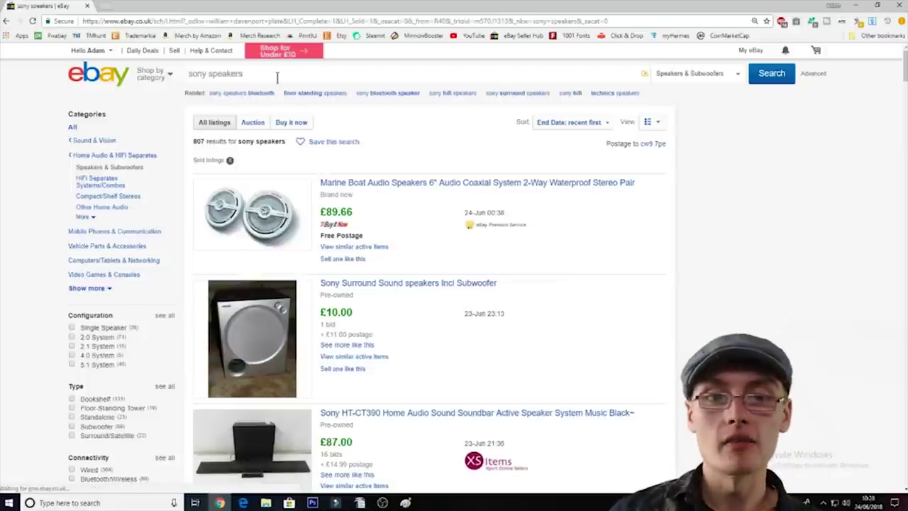
Check the filters on the sold Sony speaker results and limit them to Buy it now listings
scroll(131, 260, down, 3)
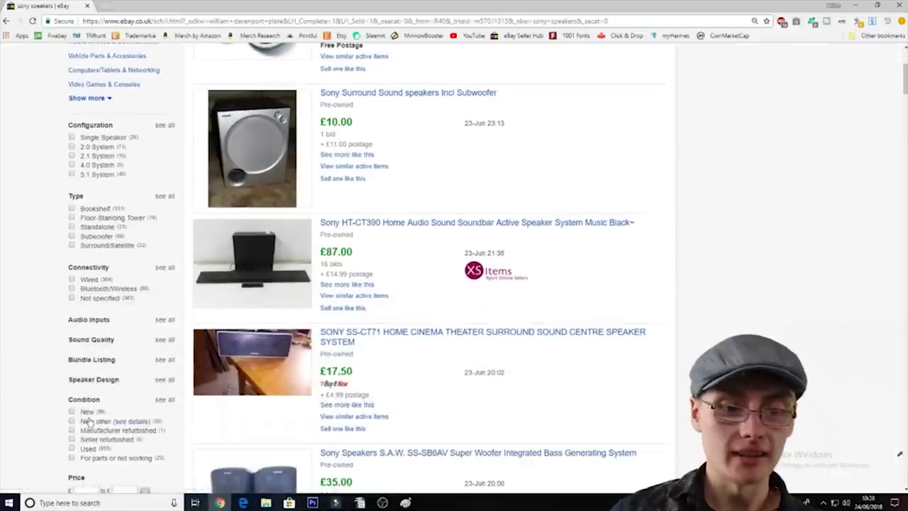
scroll(85, 422, down, 5)
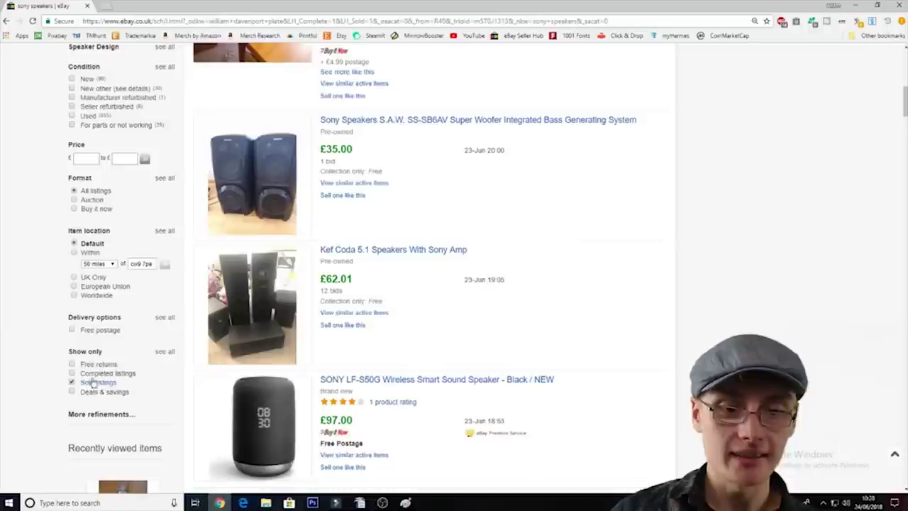
scroll(354, 298, up, 6)
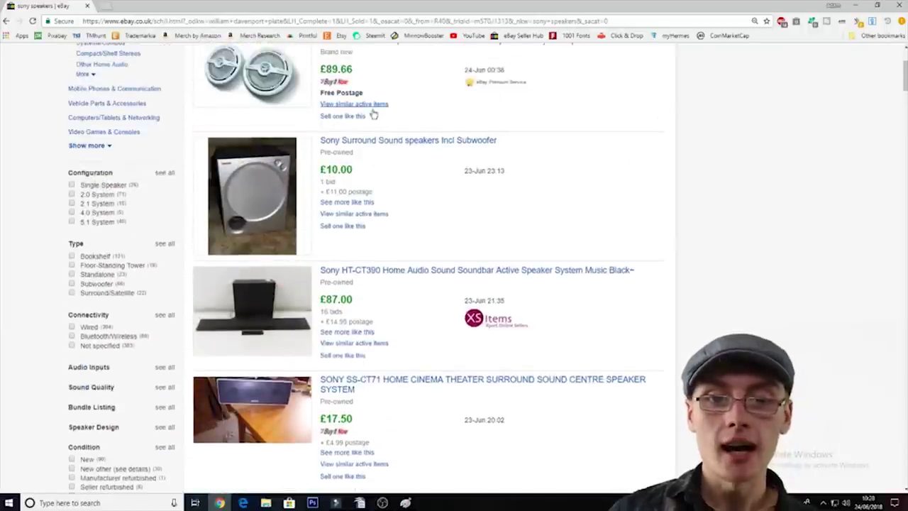
scroll(410, 173, up, 2)
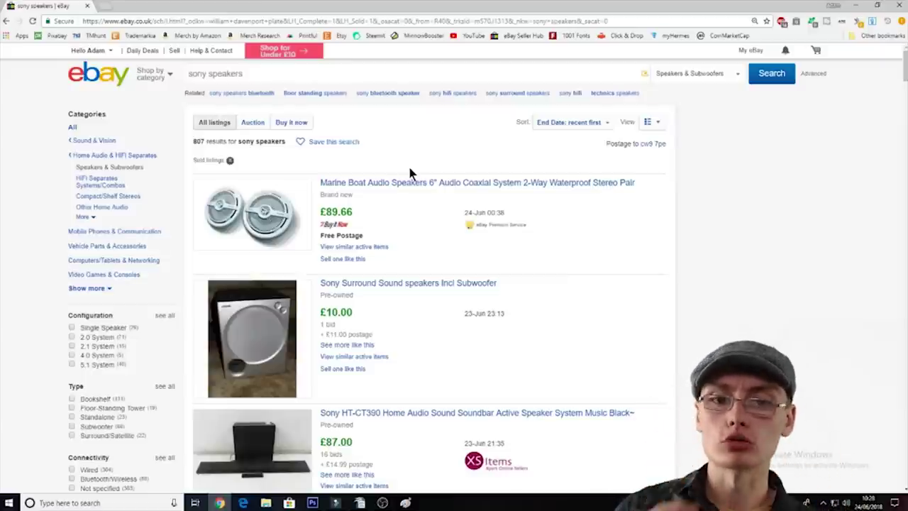
click(285, 122)
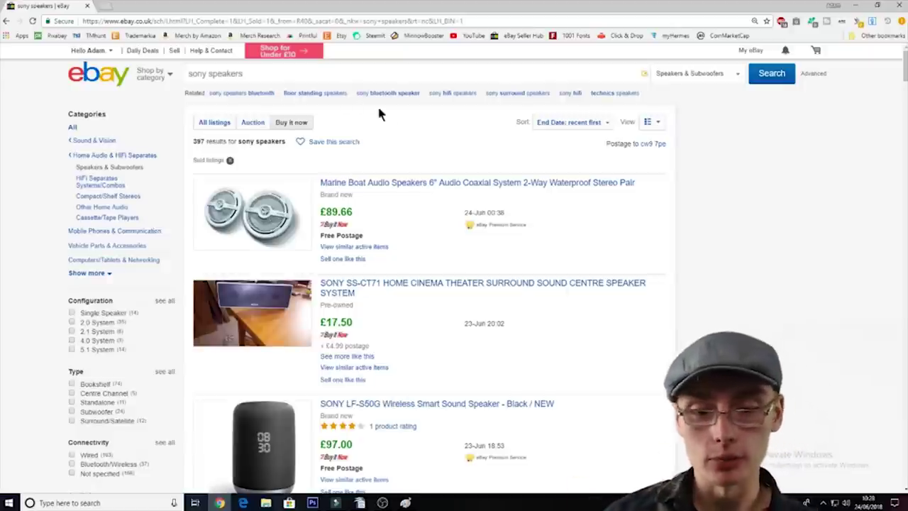
Review the prices of the sold Buy it now Sony speaker listings
scroll(379, 114, down, 3)
scroll(374, 234, down, 3)
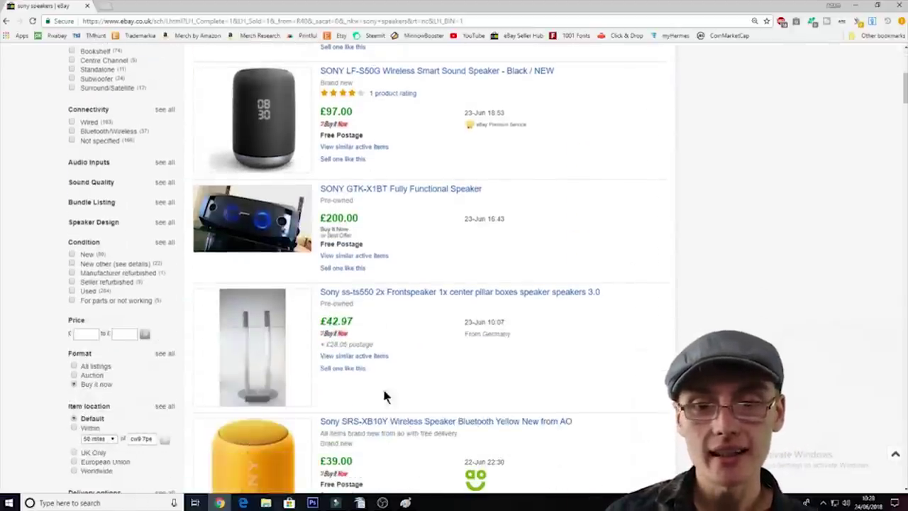
scroll(366, 203, up, 4)
scroll(366, 200, up, 3)
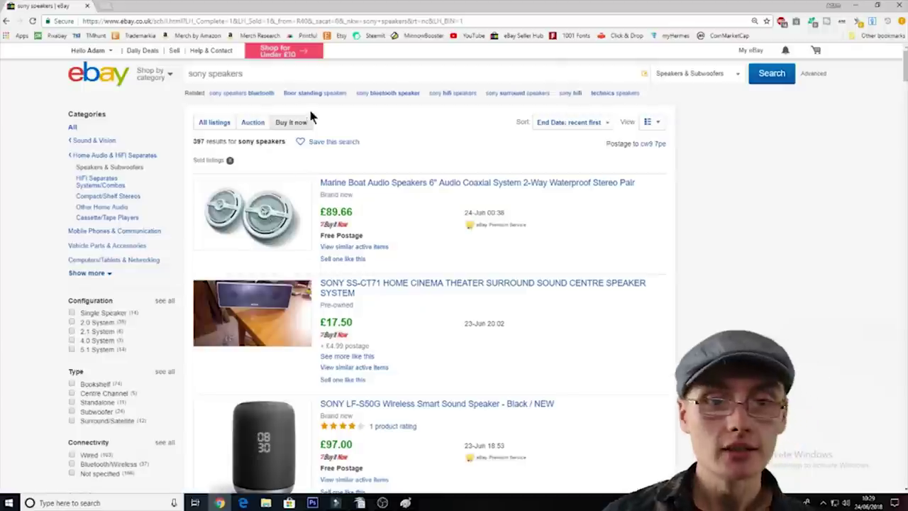
Replace the Sony speakers search term with "william davenport plate" and run the search
drag(244, 74, 159, 90)
key(BackSpace)
text(wi)
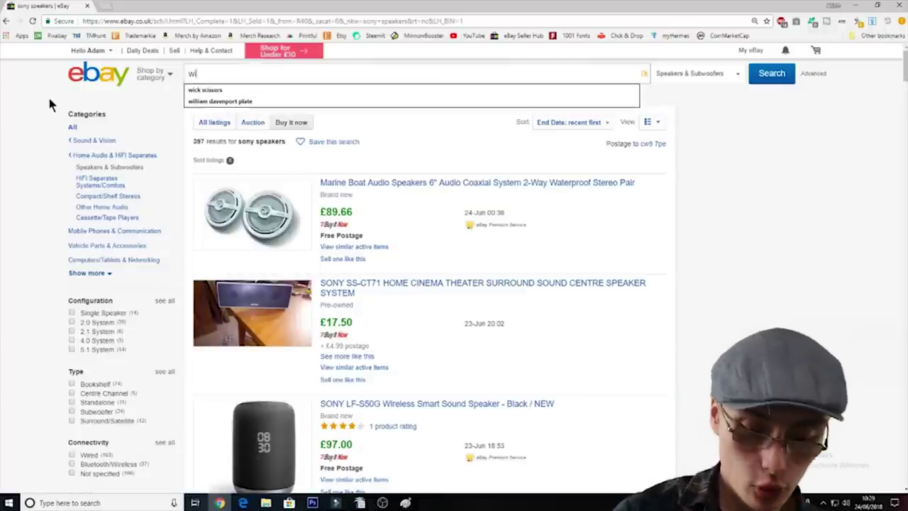
text(lliam davenport plate)
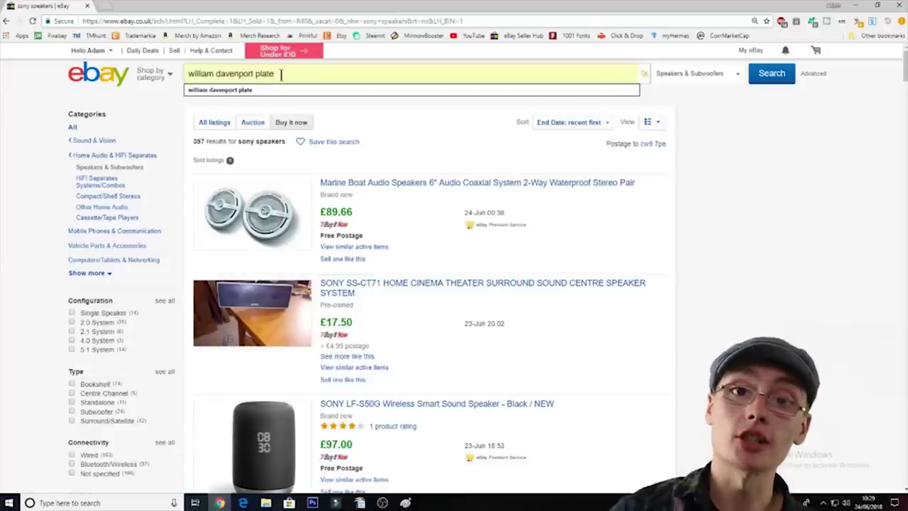
key(Return)
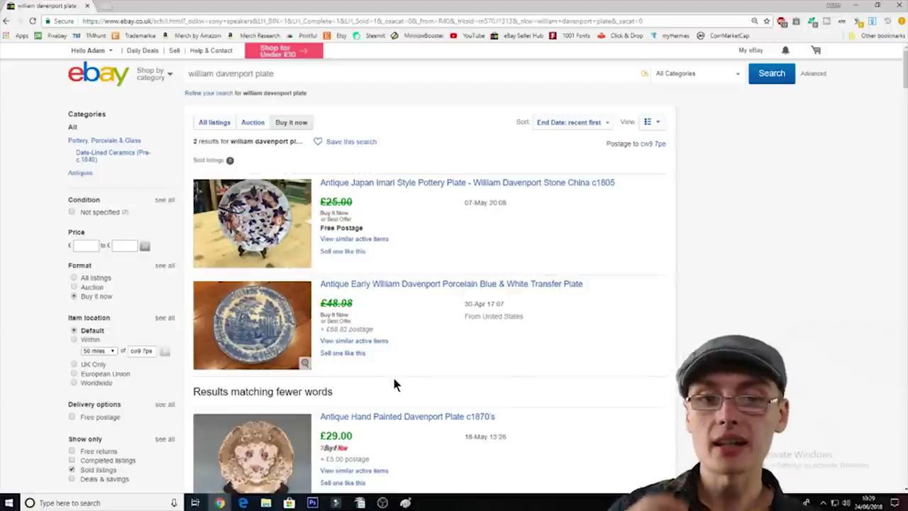
Remove the sold listings filter and review the prices of the completed william davenport plate listings
click(93, 468)
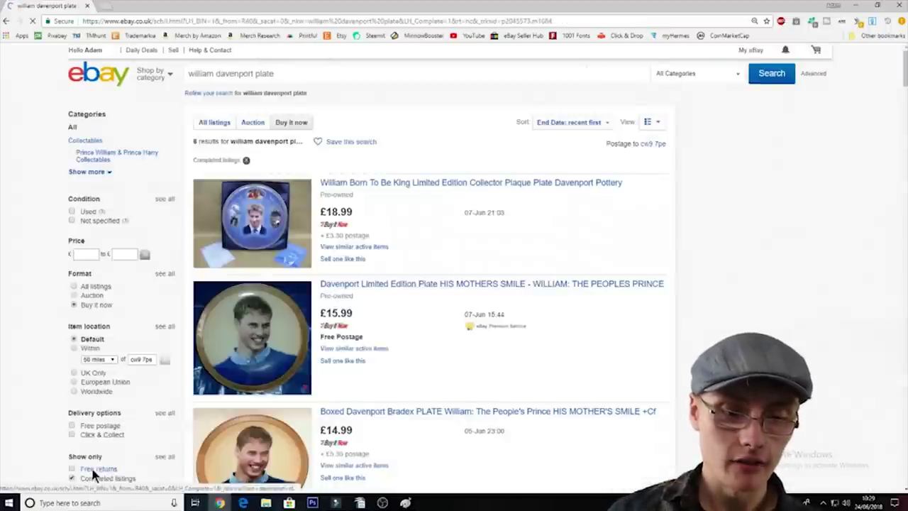
scroll(94, 454, down, 1)
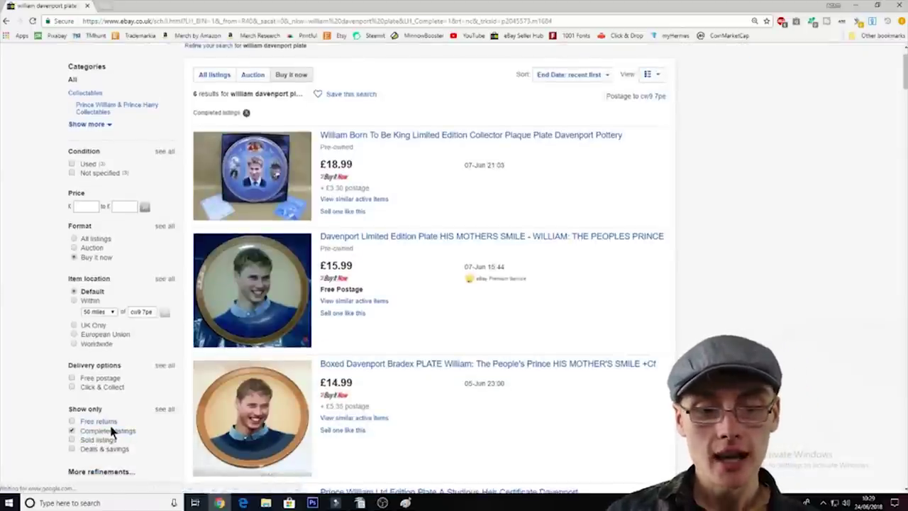
scroll(379, 317, up, 1)
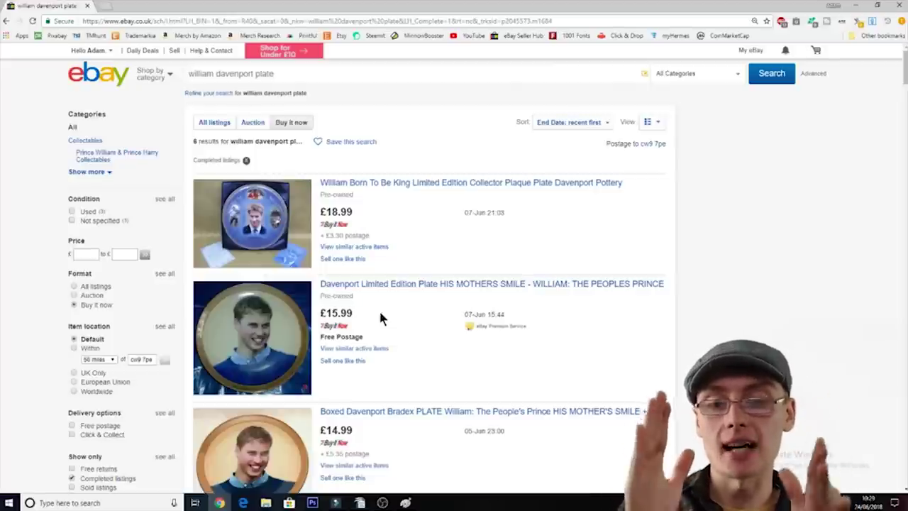
scroll(442, 235, down, 2)
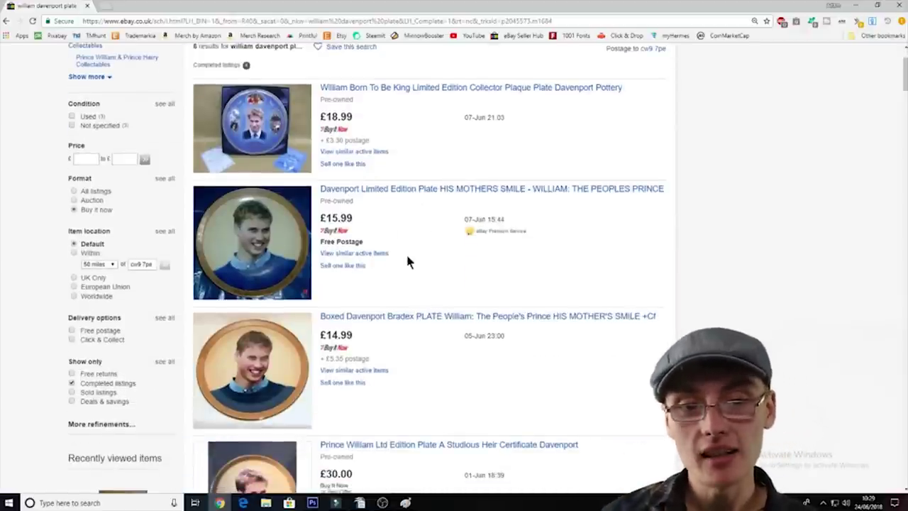
scroll(407, 259, down, 3)
scroll(399, 383, down, 2)
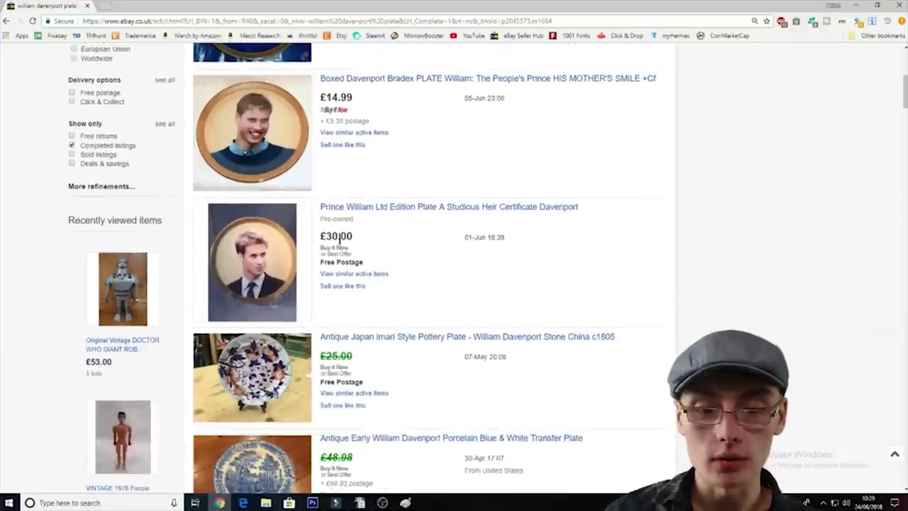
scroll(385, 253, up, 3)
scroll(368, 287, up, 3)
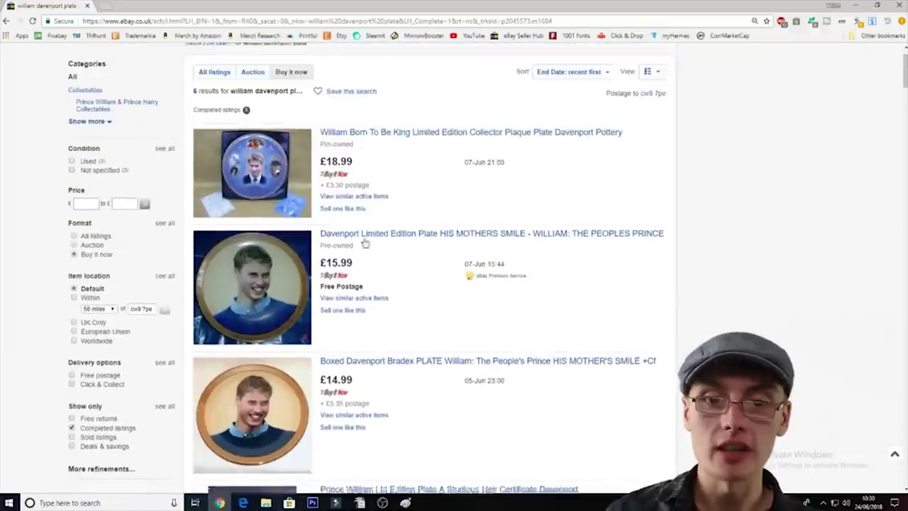
scroll(380, 199, up, 1)
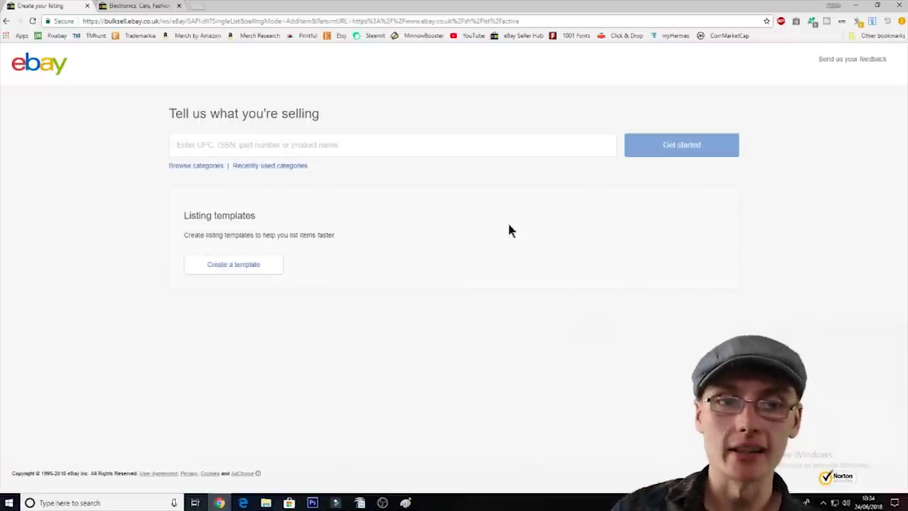
Switch to the eBay home page and open its Sell page
click(157, 5)
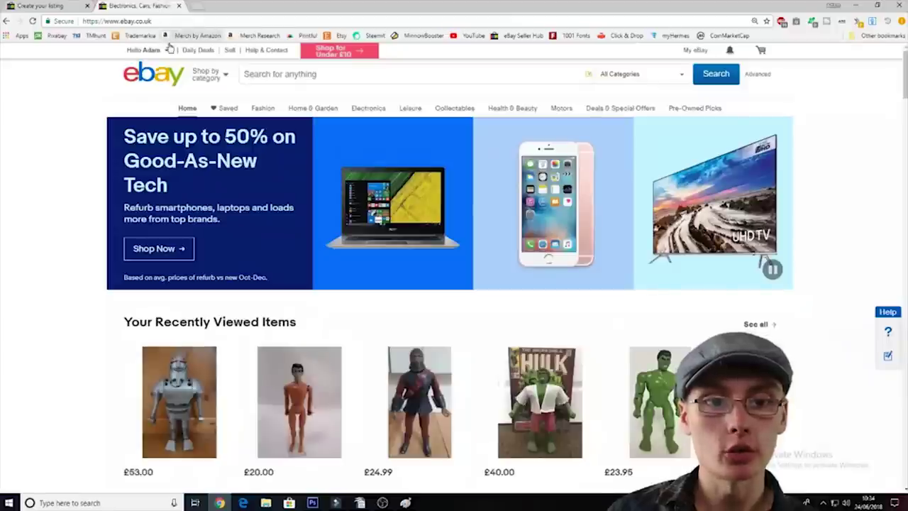
mouse_move(144, 49)
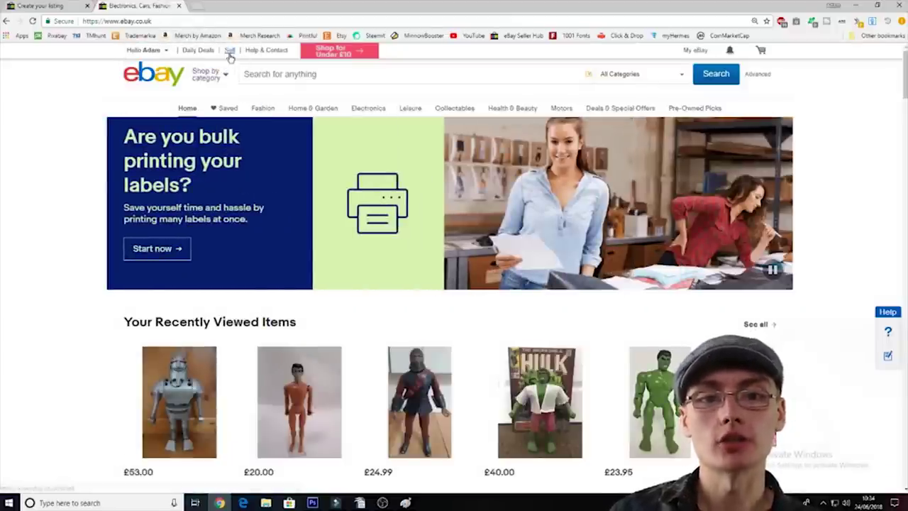
click(230, 54)
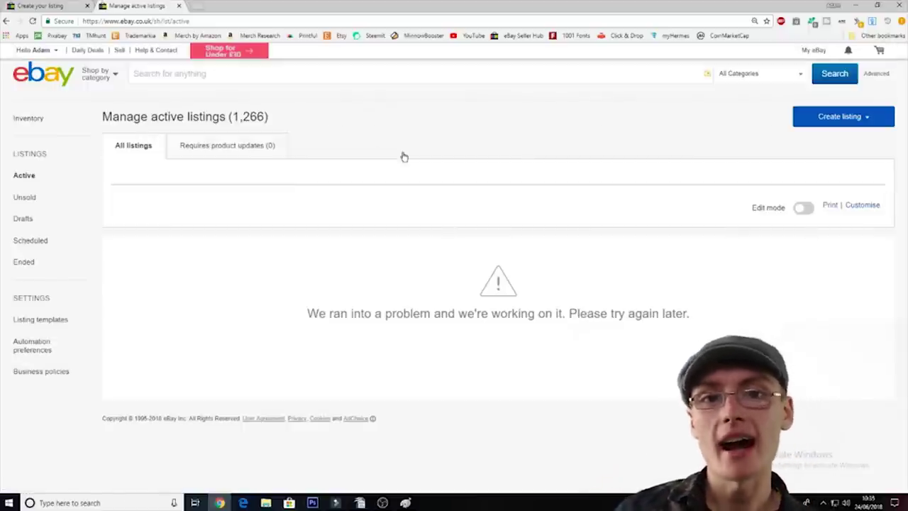
Start a new single listing from the active listings page
click(872, 122)
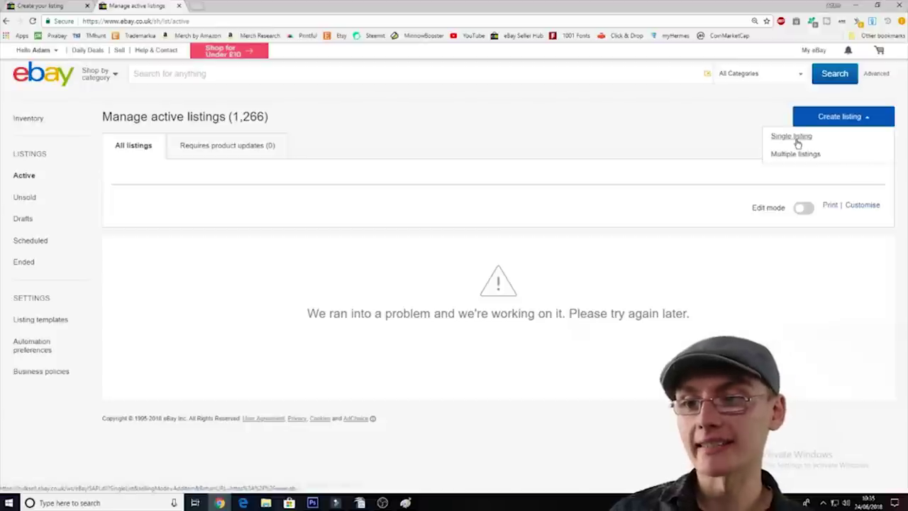
click(668, 145)
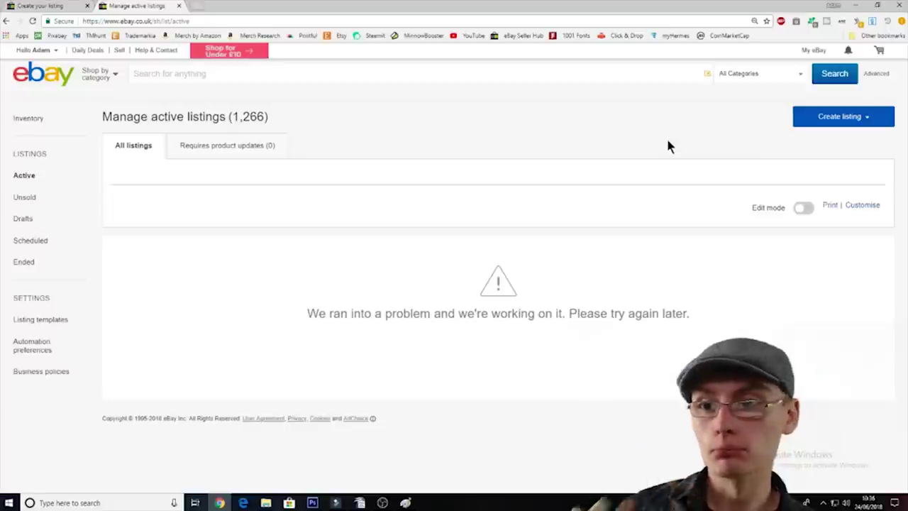
click(856, 118)
click(804, 137)
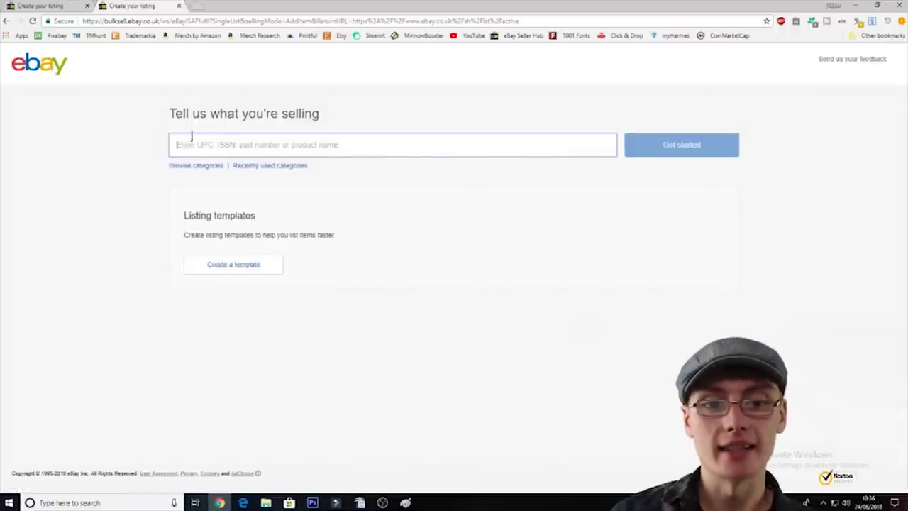
Return to the active listings page, search for "william davenport plate" and examine the titles and prices of competing listings
click(4, 22)
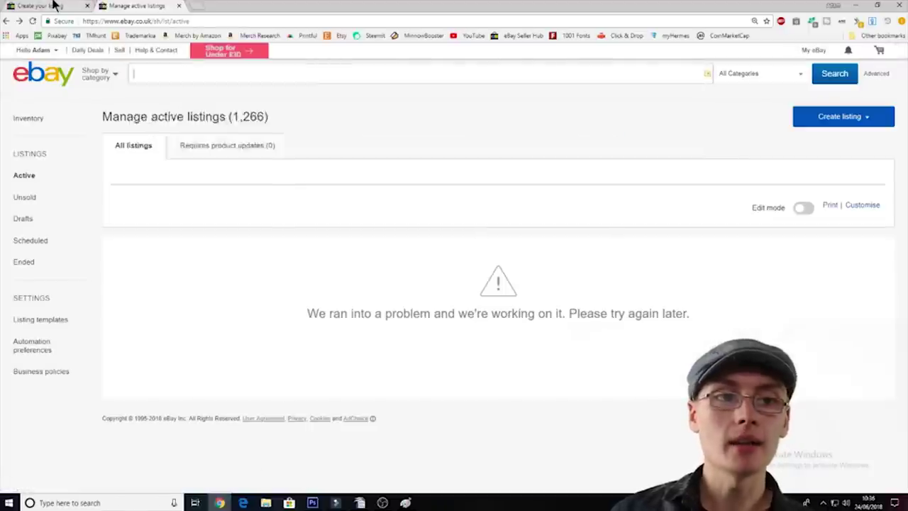
click(55, 6)
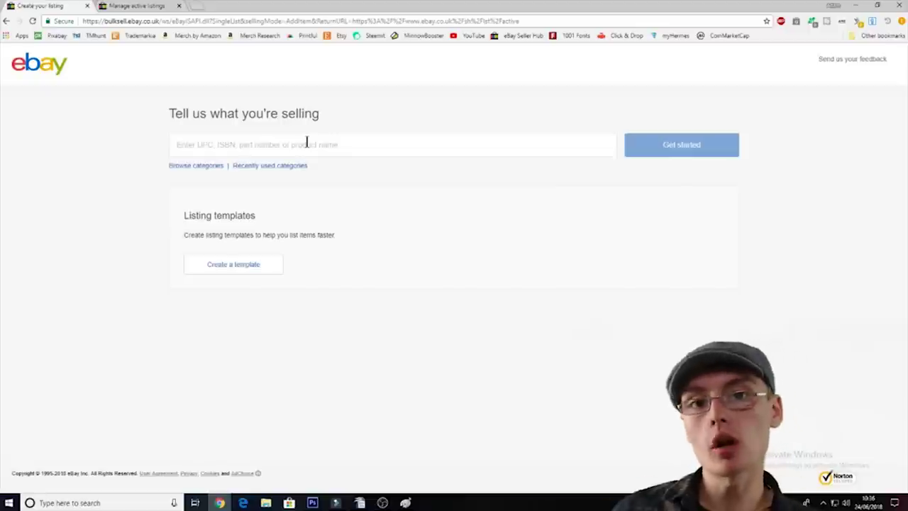
click(129, 6)
click(231, 68)
text(wi)
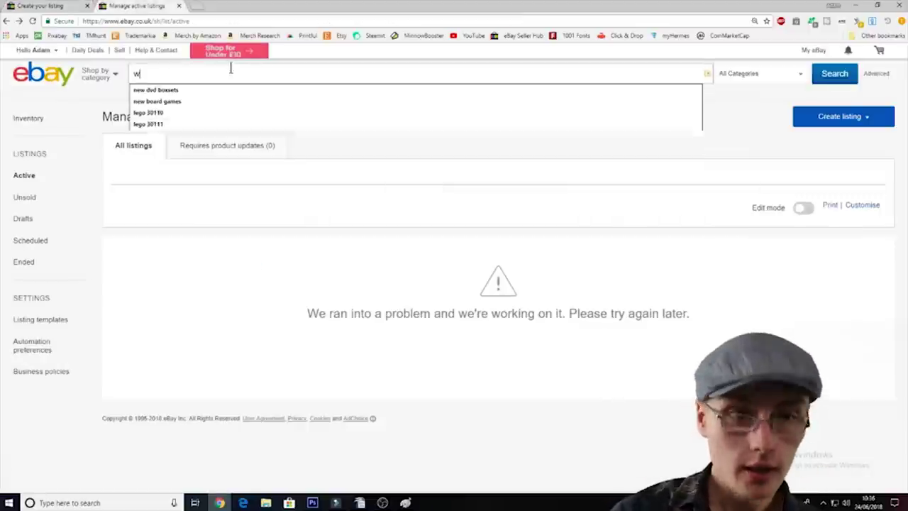
click(244, 89)
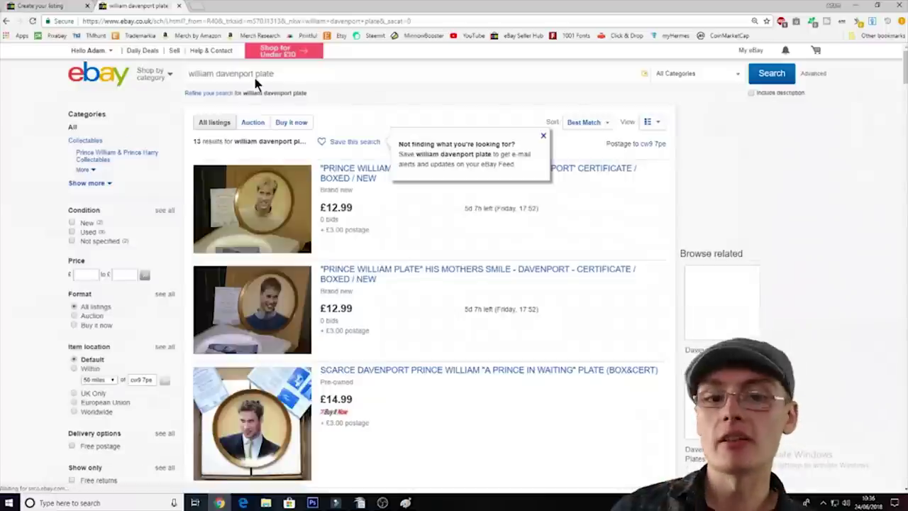
scroll(426, 273, down, 2)
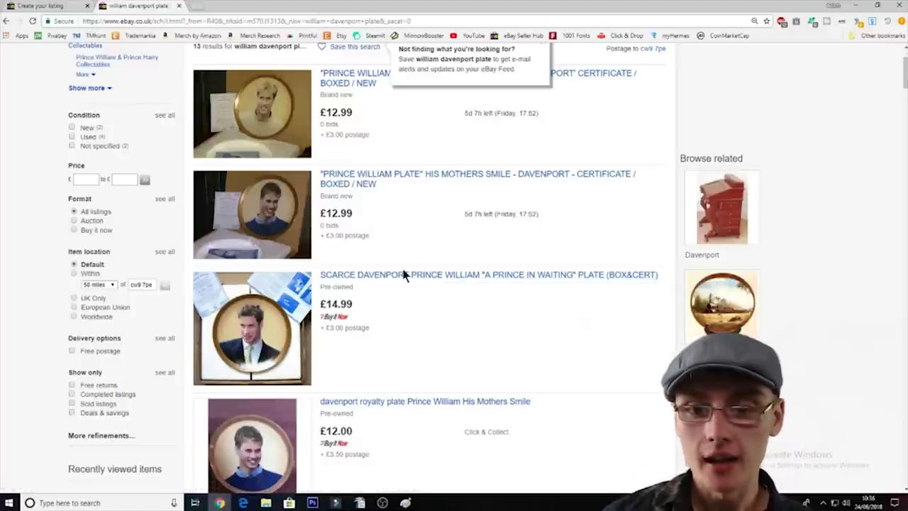
scroll(390, 298, down, 8)
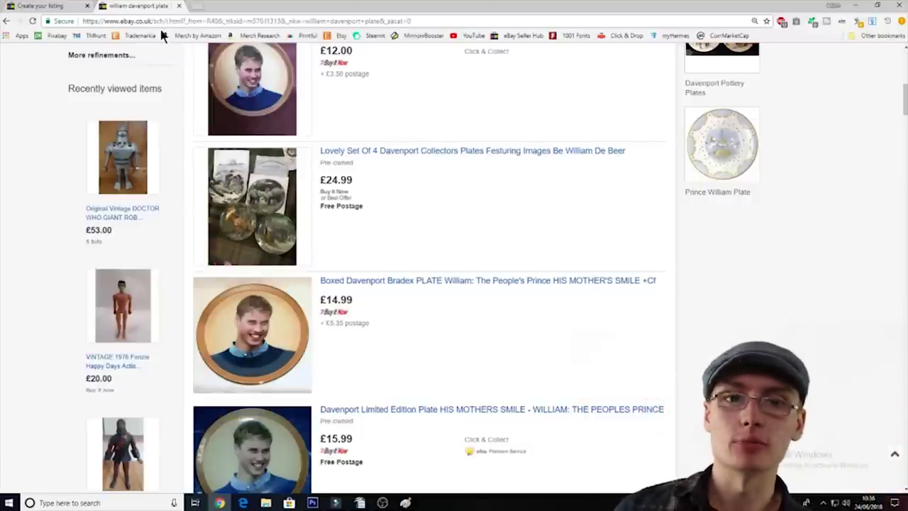
Enter "Collectable Davenport" as the product name in the already open new listing form
click(54, 6)
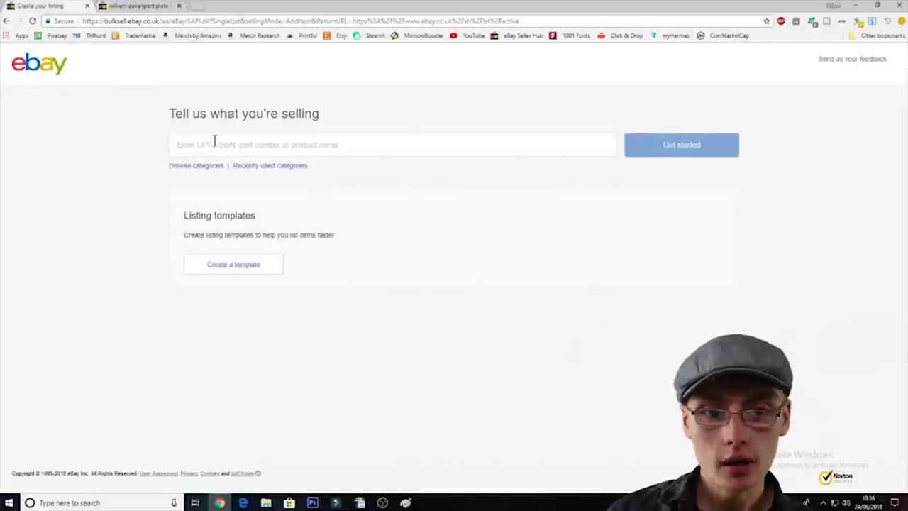
click(215, 142)
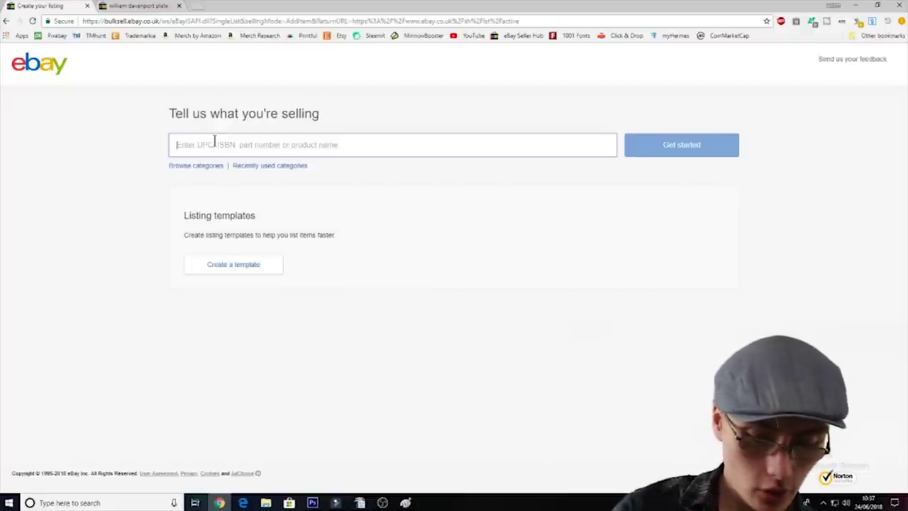
text(Collecta)
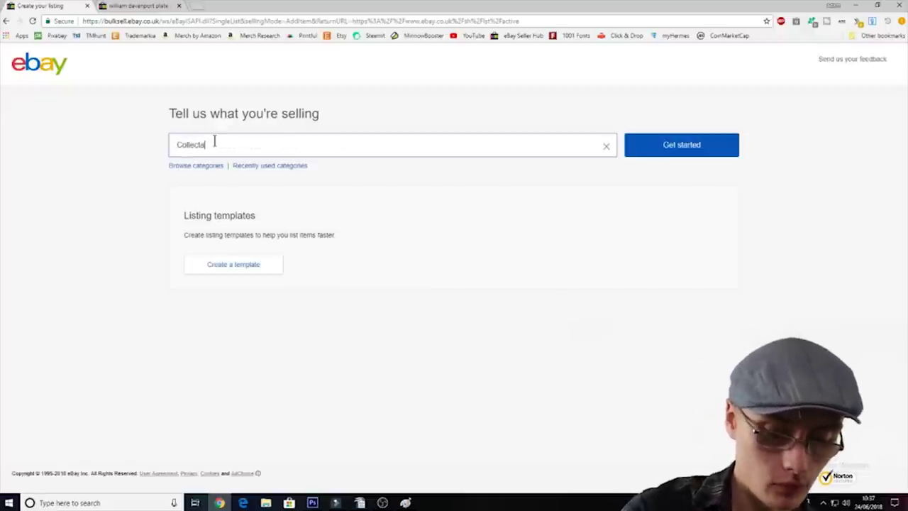
text(ble Da)
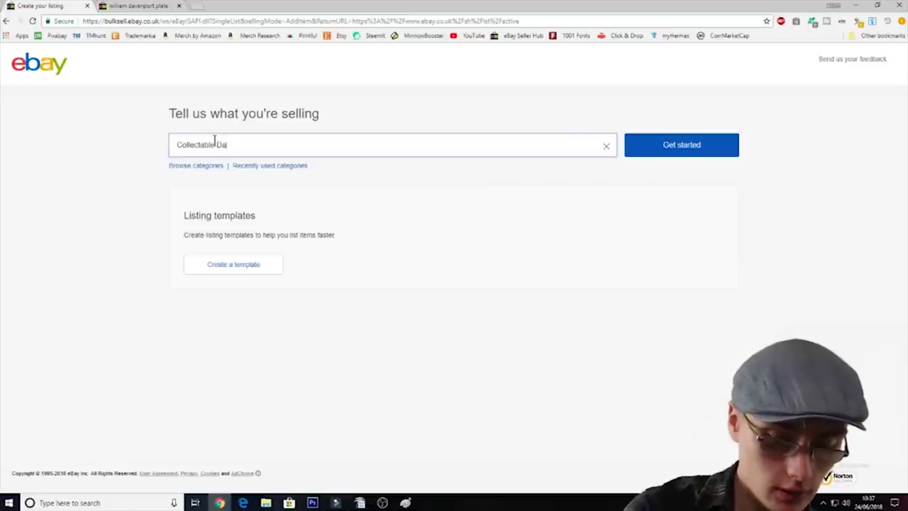
text(venport)
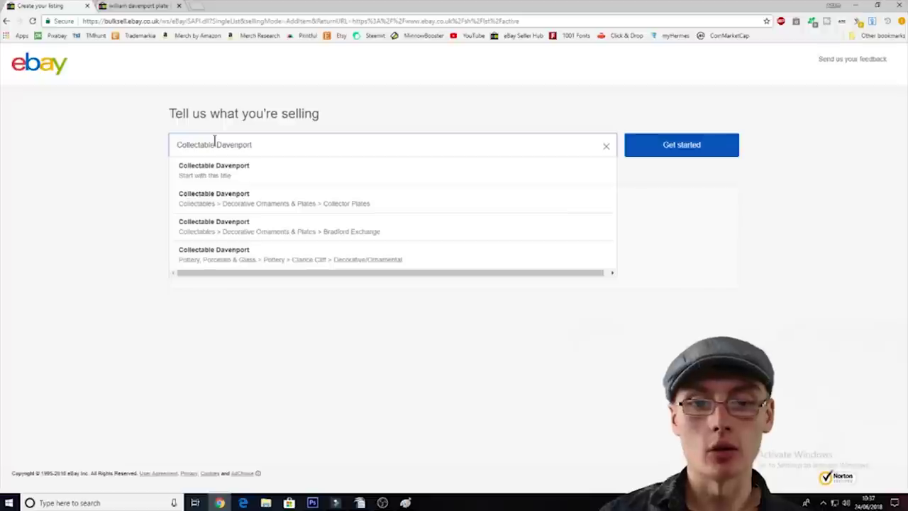
Move the word "Collectable" behind "Davenport" in the product name
drag(216, 144, 158, 143)
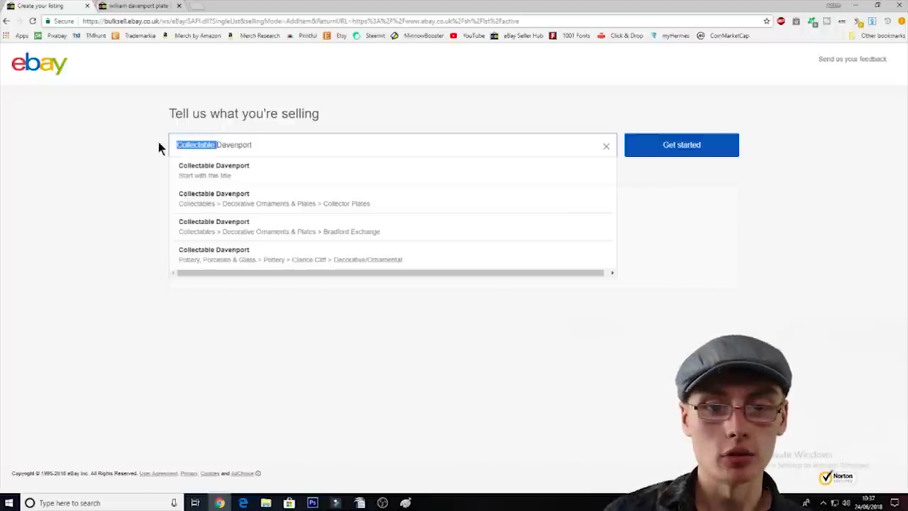
right_click(205, 151)
click(249, 152)
click(255, 145)
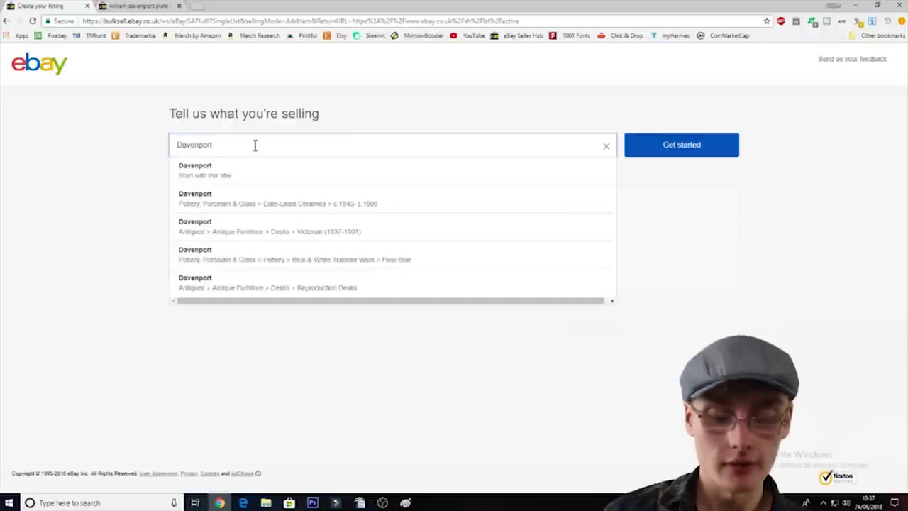
key(ctrl+v)
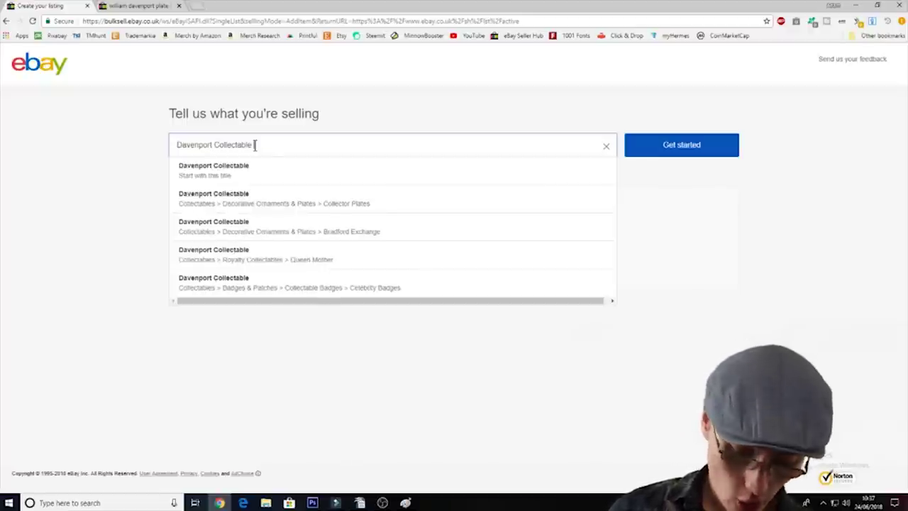
Append "An Adventurous Spirit Limited Edition" to the product name
text(Pn Adc)
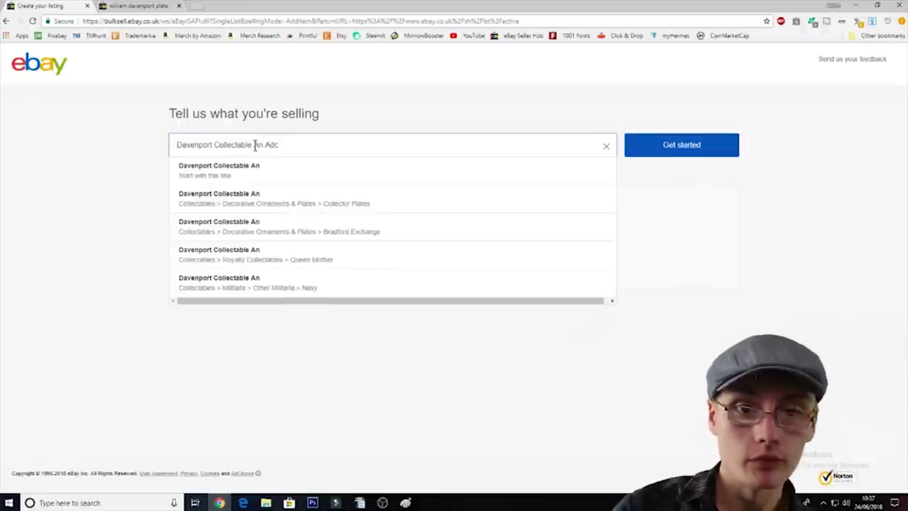
key(BackSpace)
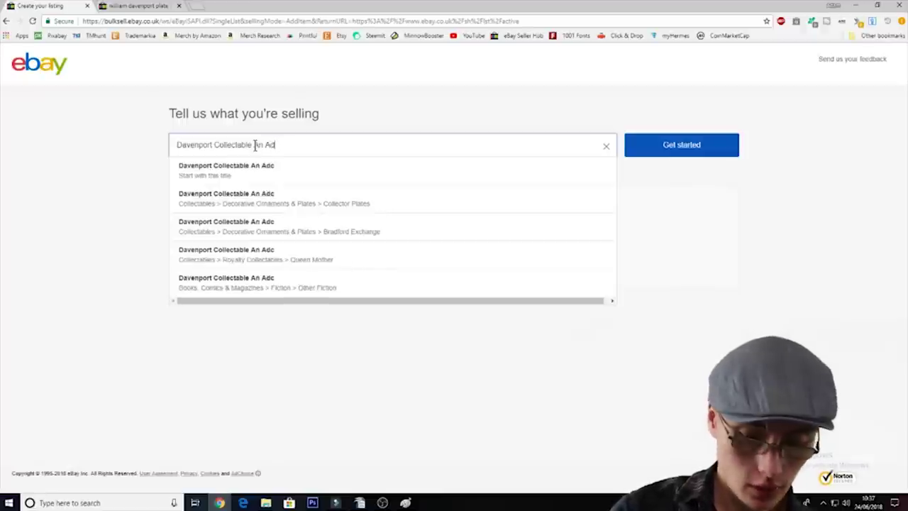
text(vent)
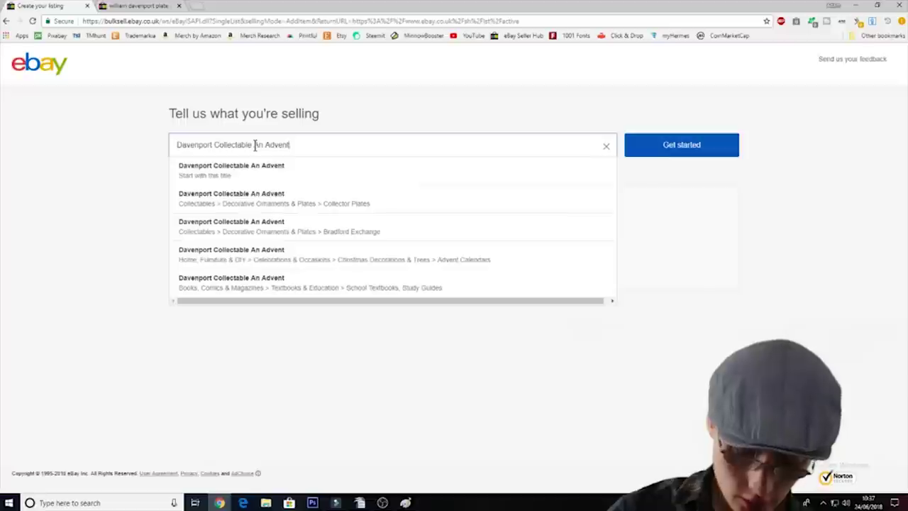
text(urous Spirit)
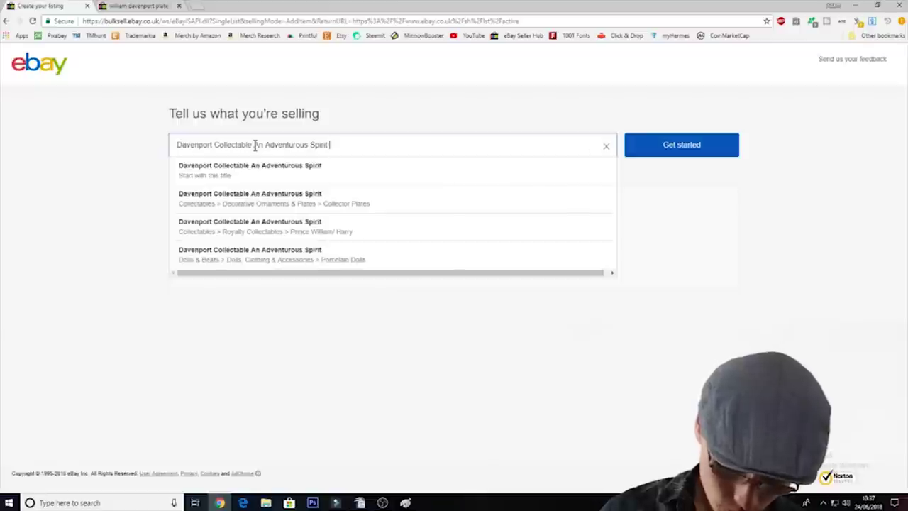
text(Limited )
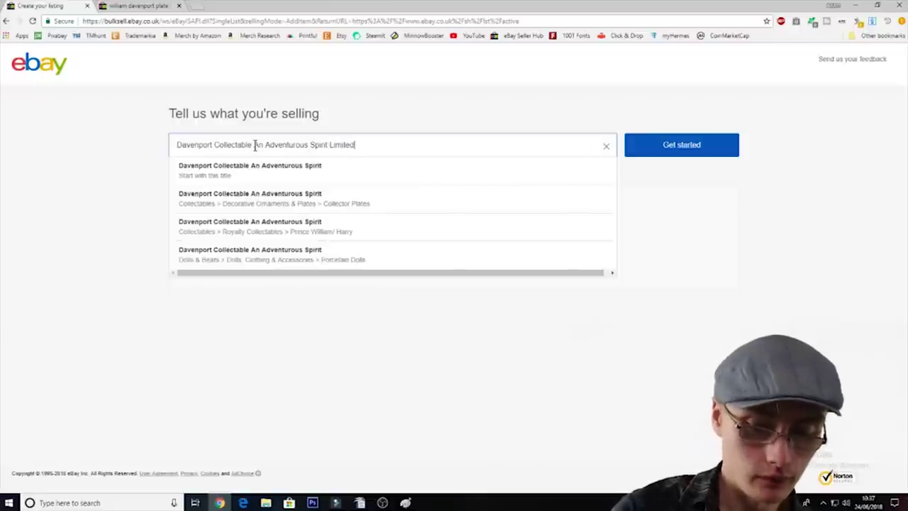
text(Edition)
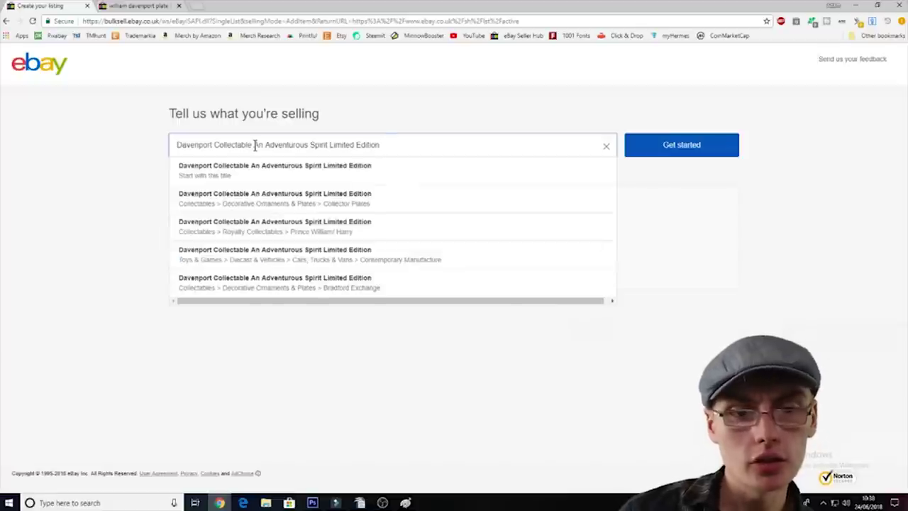
Cut the word "Collectable" from behind "Davenport" in the product name
drag(254, 144, 214, 145)
right_click(230, 146)
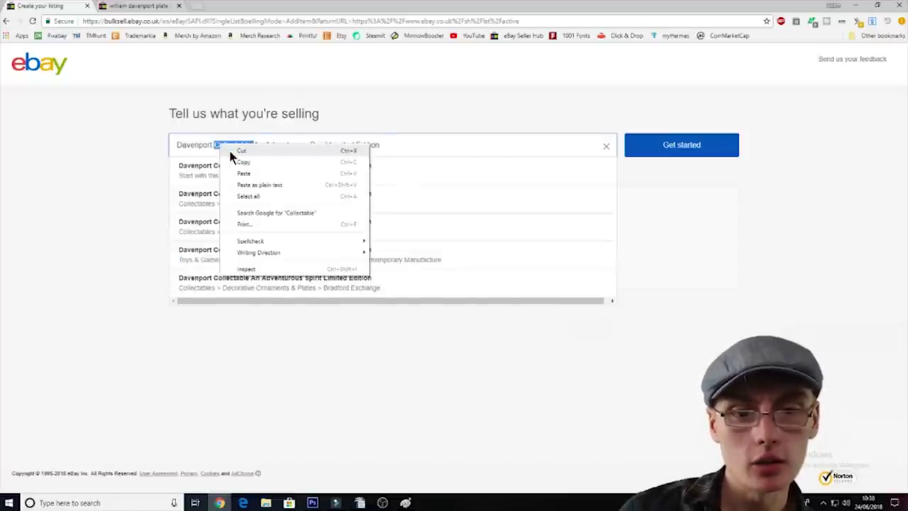
click(230, 150)
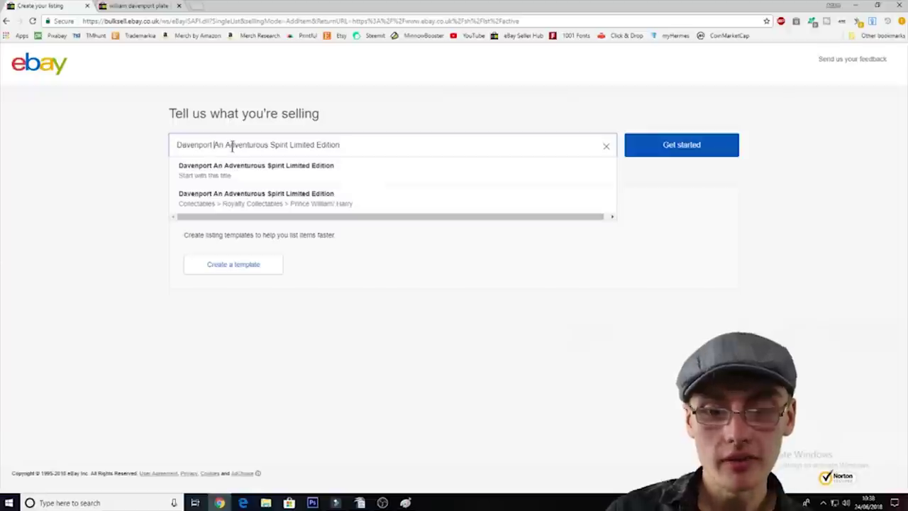
Enclose "An Adventurous Spirit" in single quotation marks within the product name
text(')
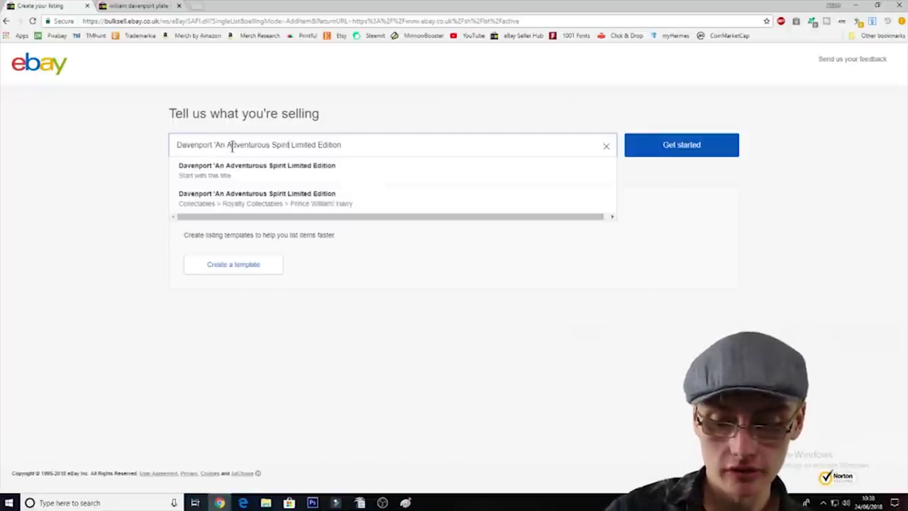
text(')
key(Right)
key(Right)
key(Right)
key(Right)
key(Right)
key(Right)
key(Right)
key(Right)
key(Right)
key(Right)
key(Right)
key(Right)
key(Right)
key(Right)
key(Right)
key(Right)
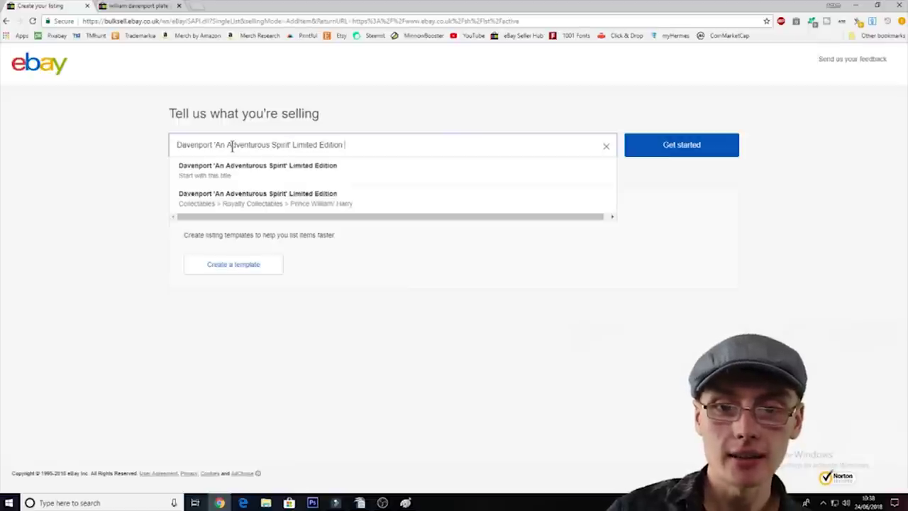
Append "Collectable William People's Prince Ceramic Plate" to the product name and proceed to the full listing form
text(Collectable)
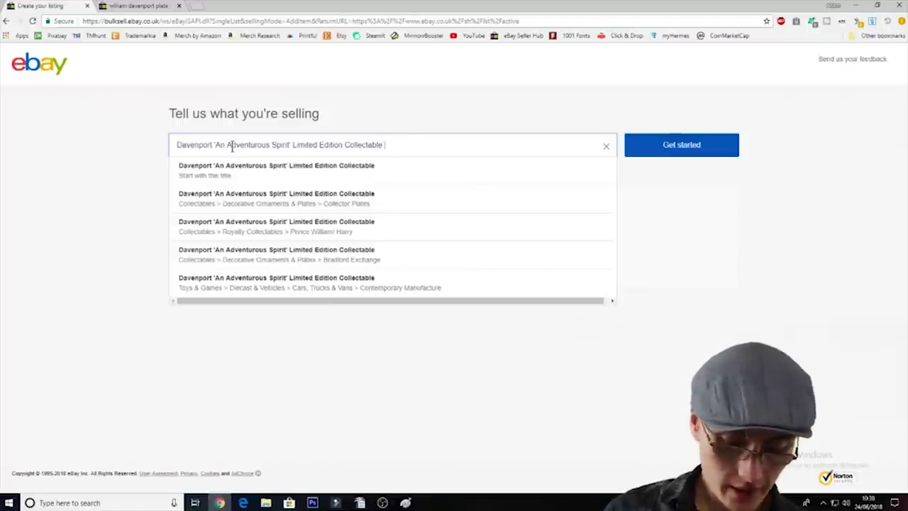
text( Willi)
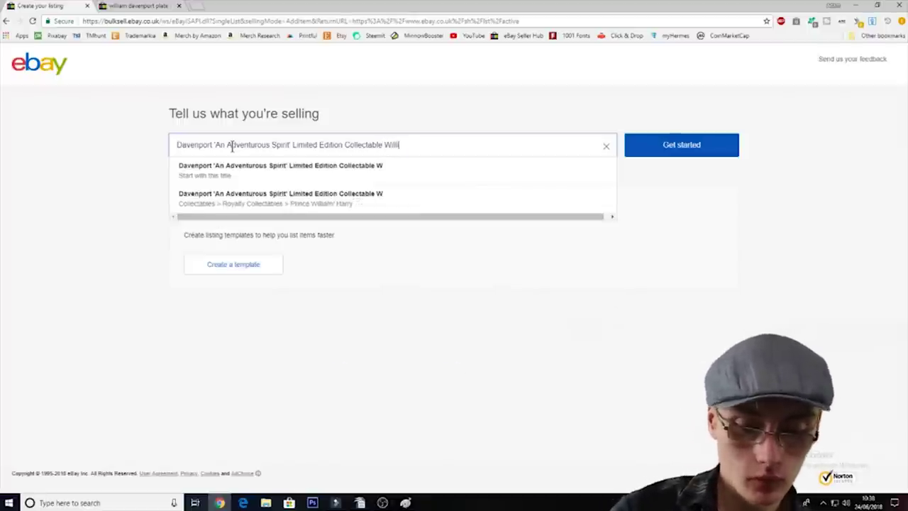
text(am Pe)
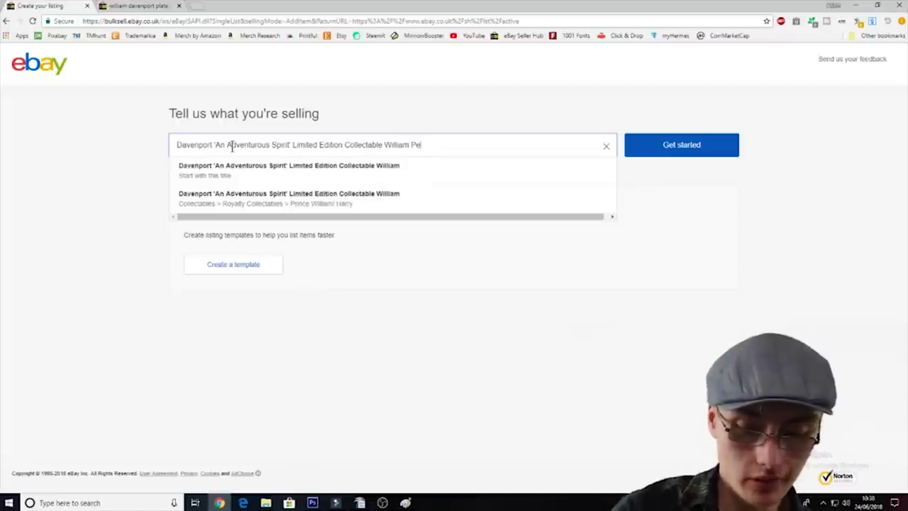
text(ople')
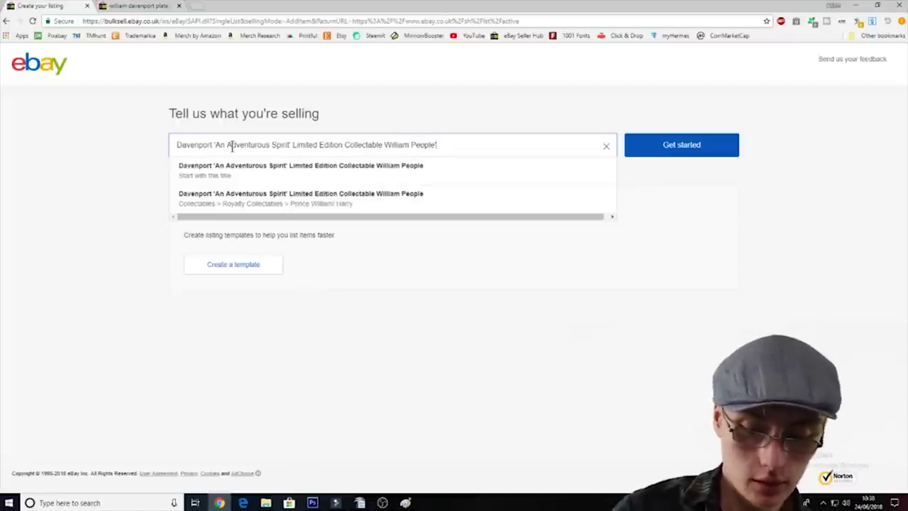
text(s Princ)
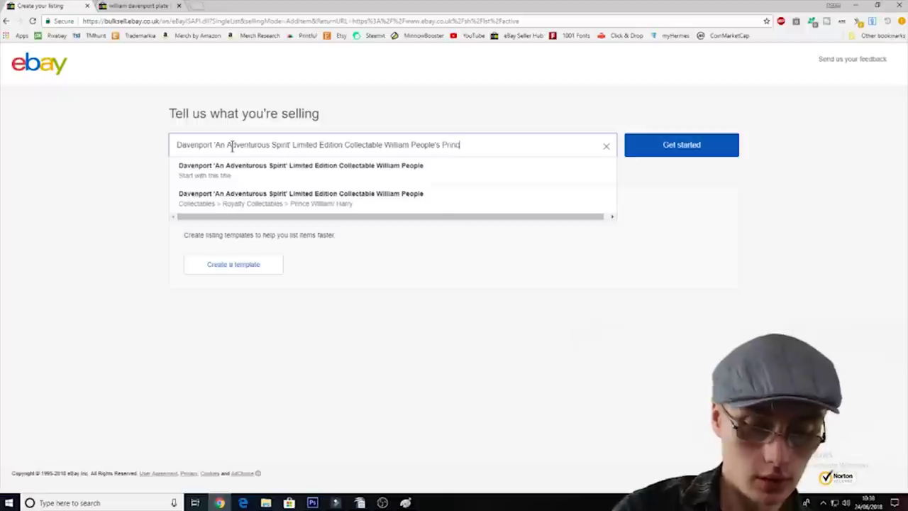
text(e Ceram)
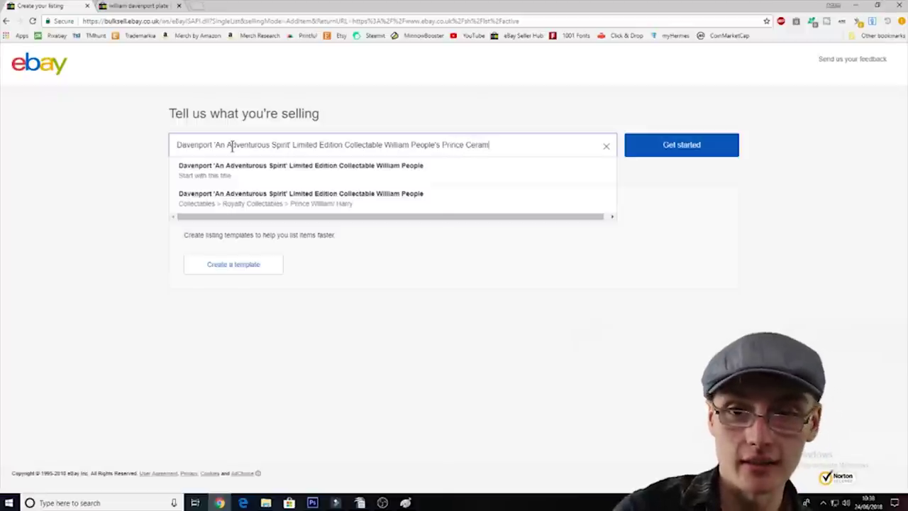
text(ic Pl)
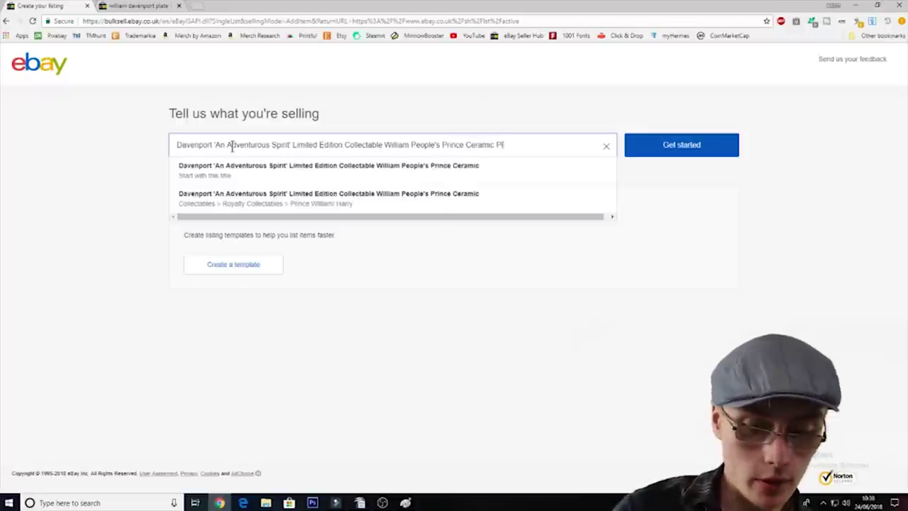
text(ate)
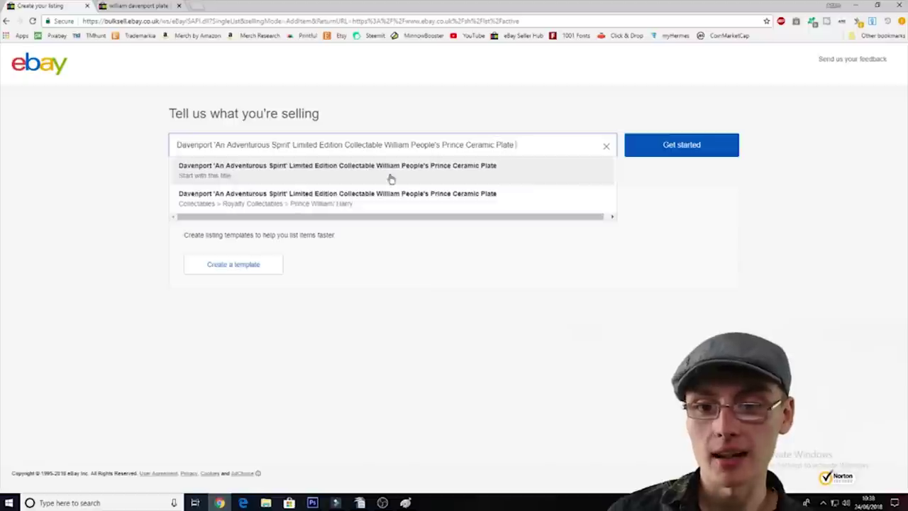
click(638, 152)
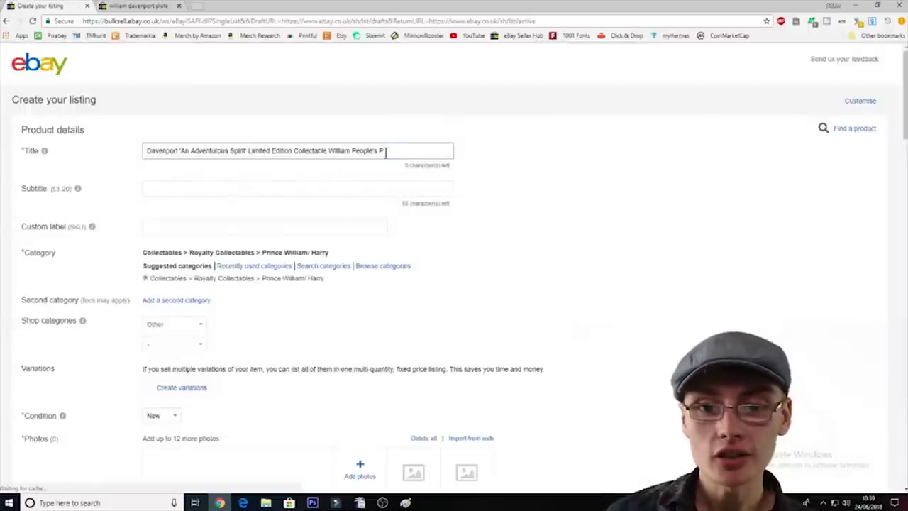
Delete the word "Collectable" from the listing title to free up characters
drag(384, 151, 378, 152)
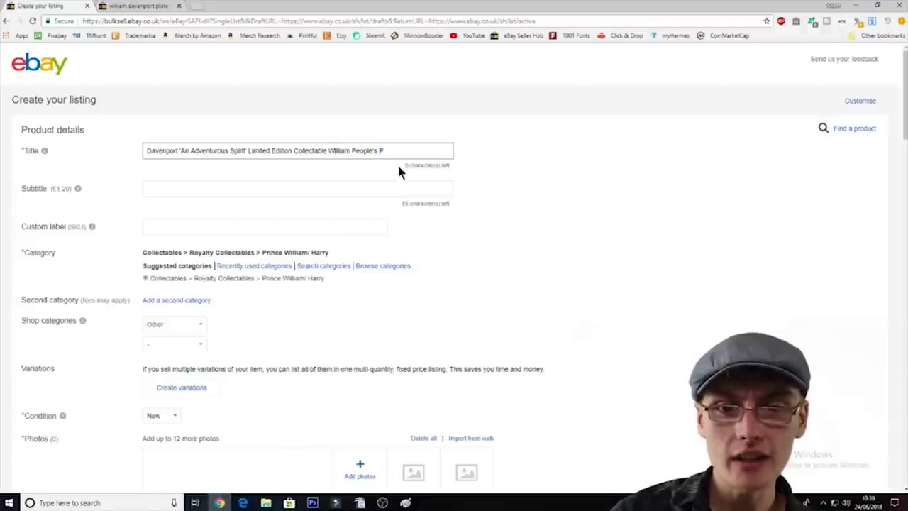
key(ctrl+Left)
key(ctrl+Left)
key(Left)
key(BackSpace)
key(BackSpace)
key(BackSpace)
key(BackSpace)
key(BackSpace)
key(BackSpace)
key(BackSpace)
key(BackSpace)
key(BackSpace)
key(BackSpace)
key(BackSpace)
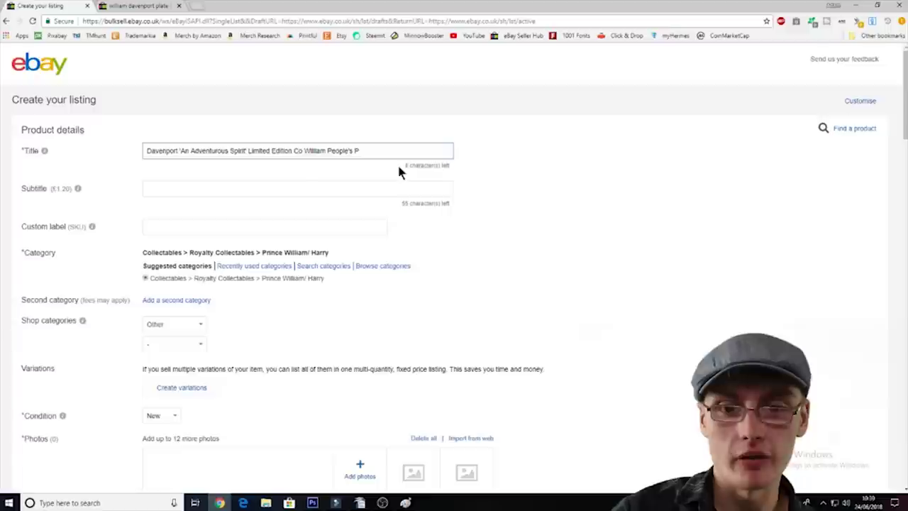
Complete the cut-off last word of the listing title as "Plate"
key(End)
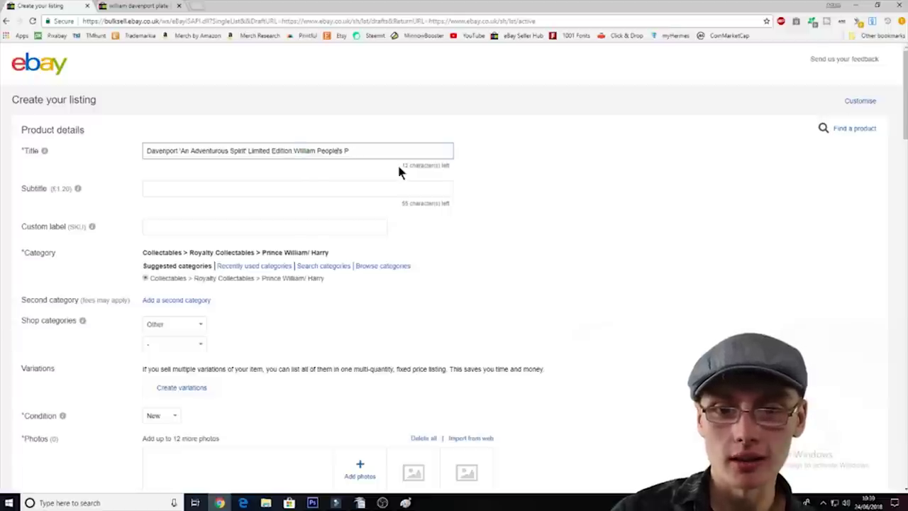
text(late)
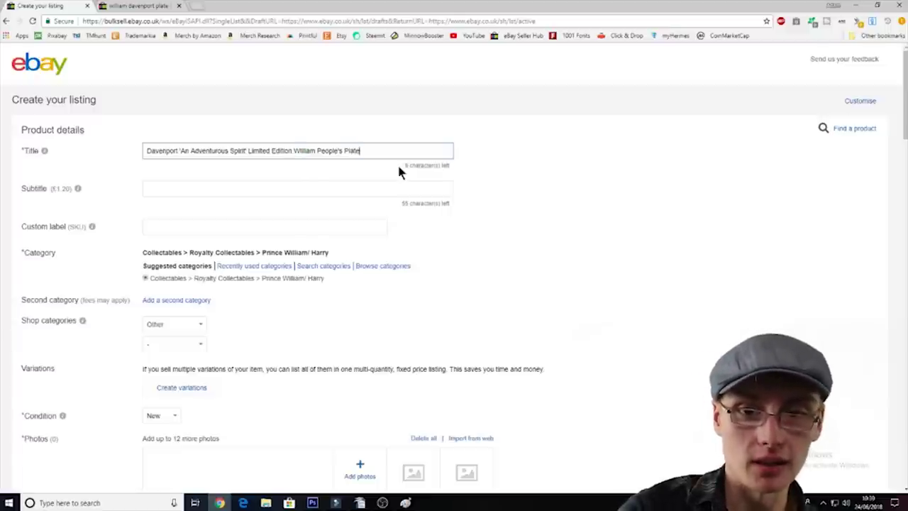
key(Left)
key(Left)
key(Left)
key(Left)
key(Left)
key(Left)
key(Left)
key(End)
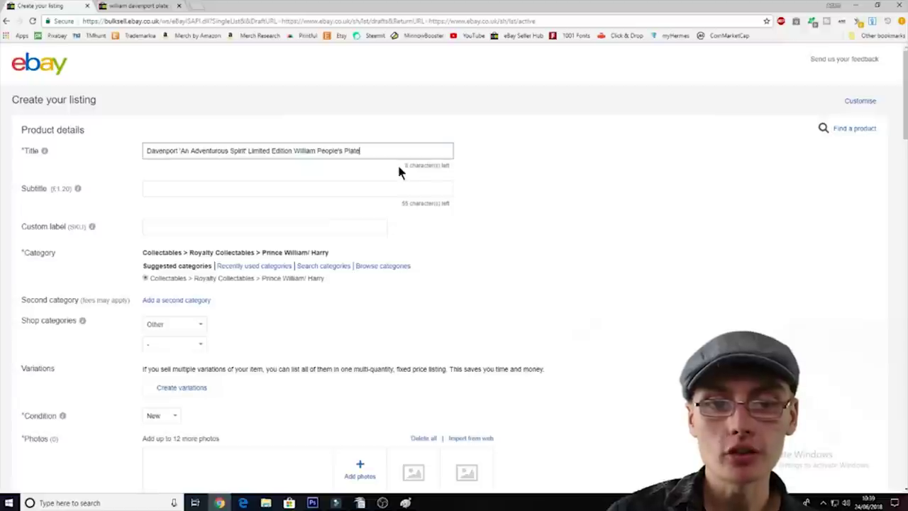
key(Left)
key(Left)
key(Left)
key(Left)
key(Left)
key(Left)
key(Left)
key(Left)
key(Left)
key(Left)
key(Left)
key(Left)
key(Left)
key(Left)
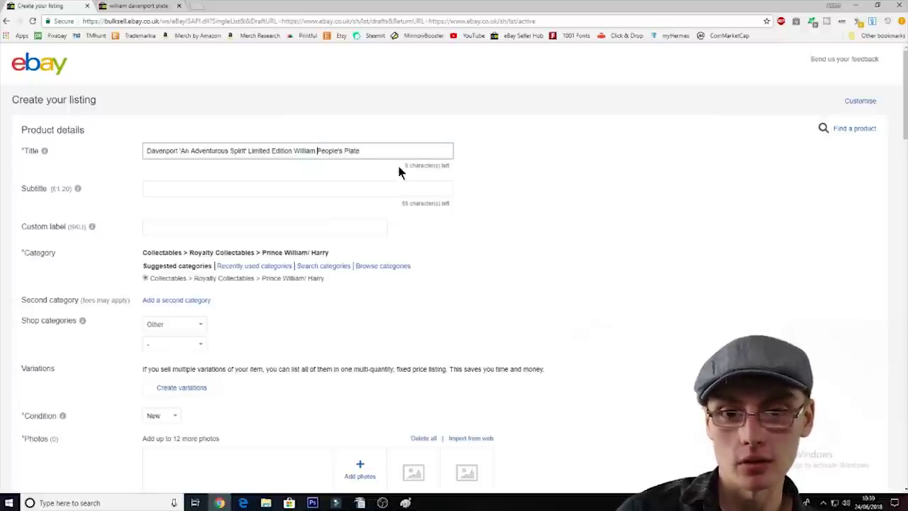
Change the end of the listing title after "People's" to "Prince Plate"
key(Right)
key(Right)
key(Right)
key(Right)
key(Right)
key(Right)
key(Right)
key(Right)
key(Right)
key(Right)
key(Right)
key(Right)
key(Right)
key(Right)
key(BackSpace)
key(BackSpace)
key(BackSpace)
key(BackSpace)
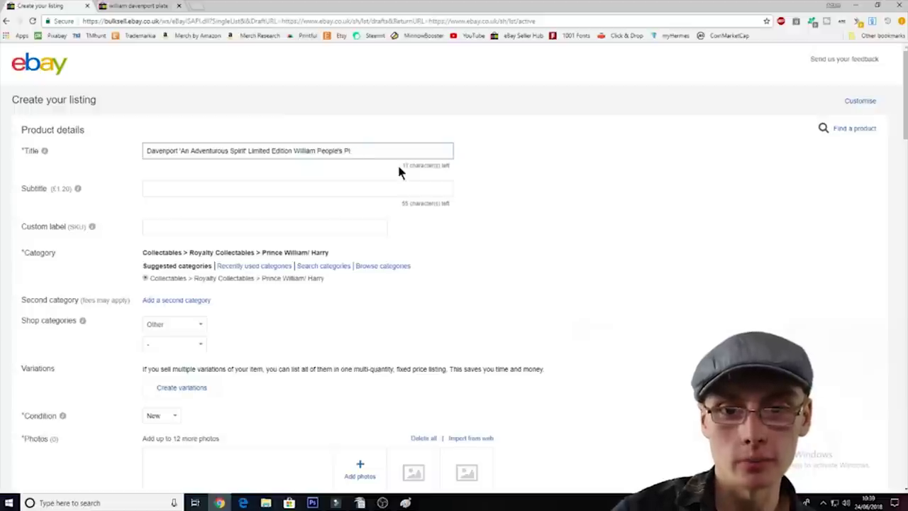
text(rince)
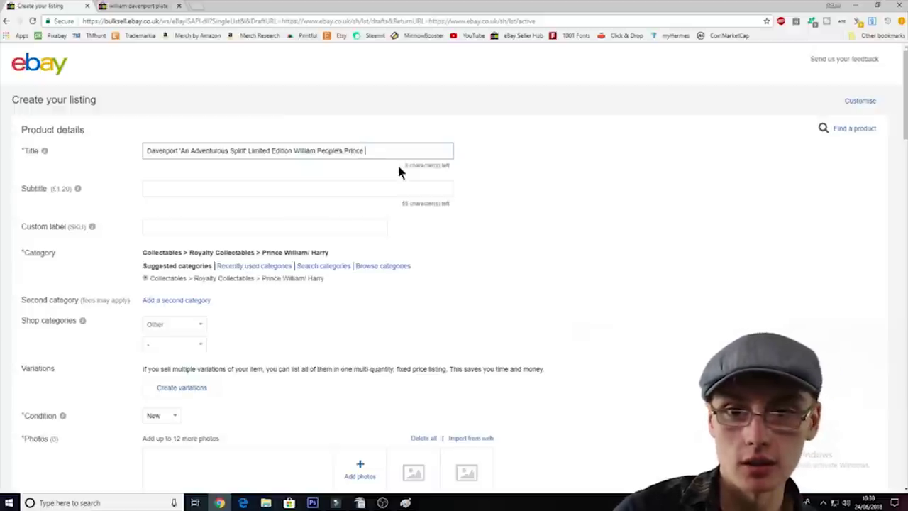
text( Plate)
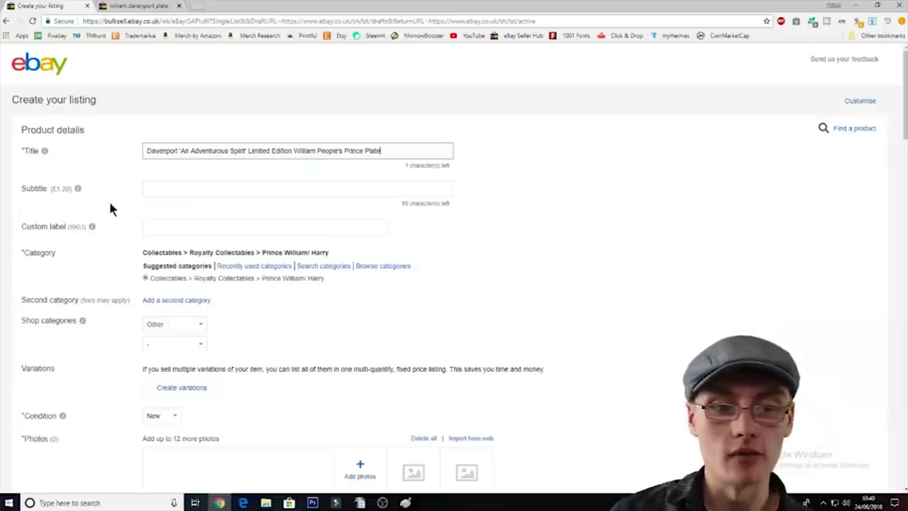
Read the help note for the custom label (SKU) field and leave the field empty
scroll(110, 208, down, 1)
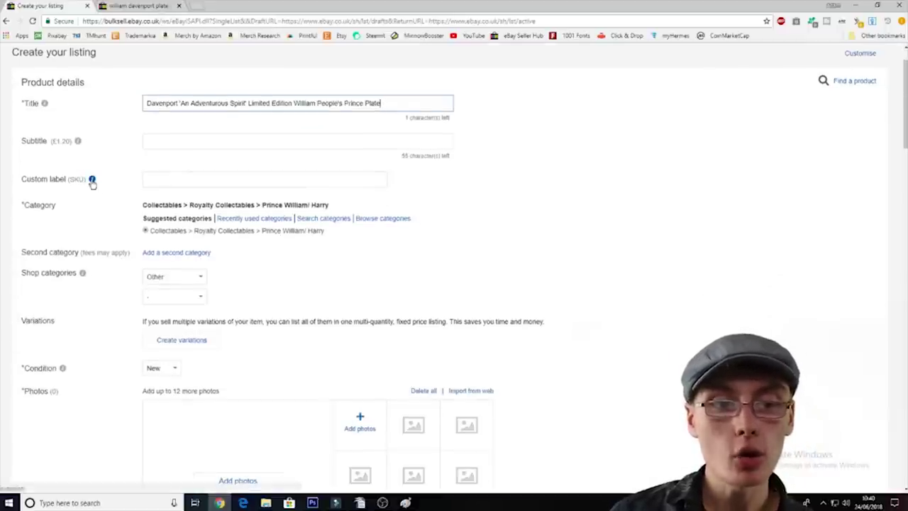
click(91, 180)
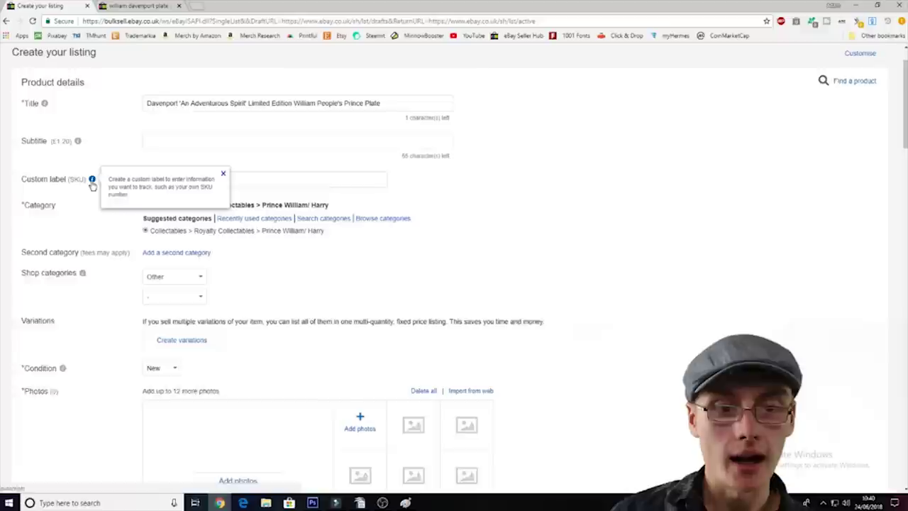
click(222, 175)
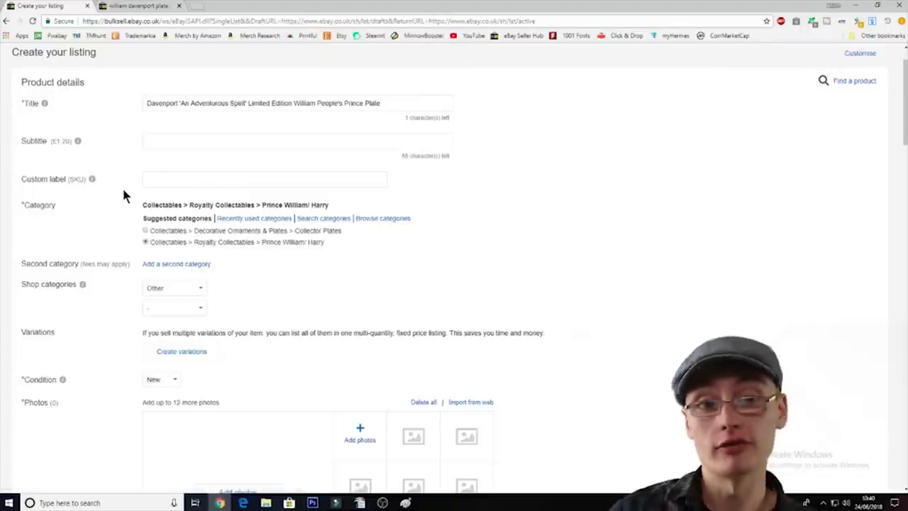
click(161, 181)
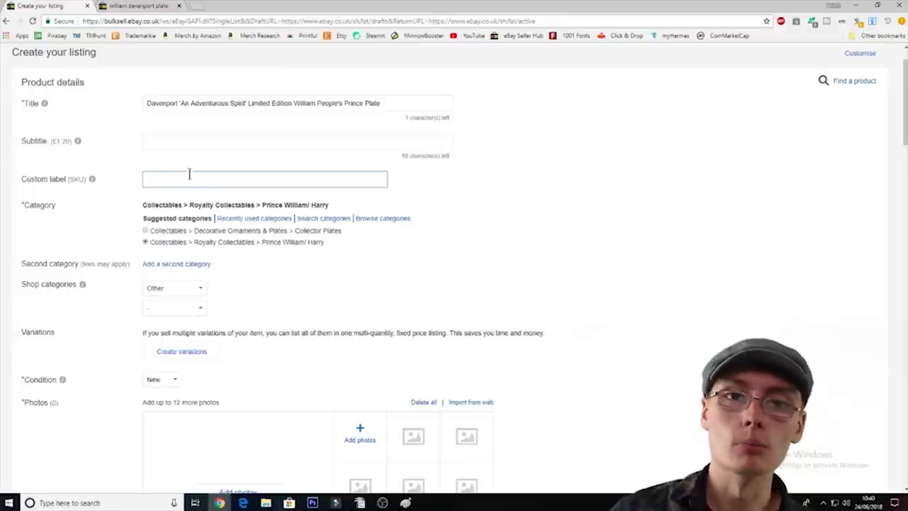
click(187, 168)
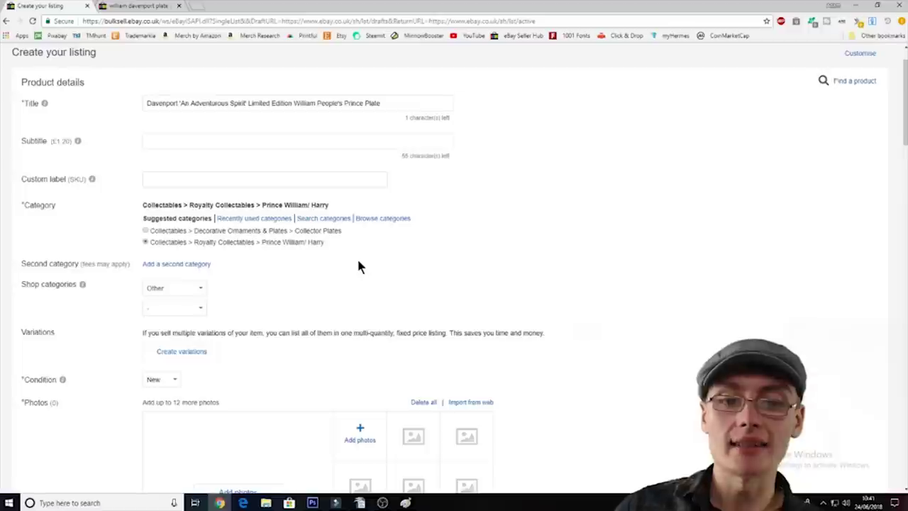
Open the category look-up and close it without choosing a category
click(340, 218)
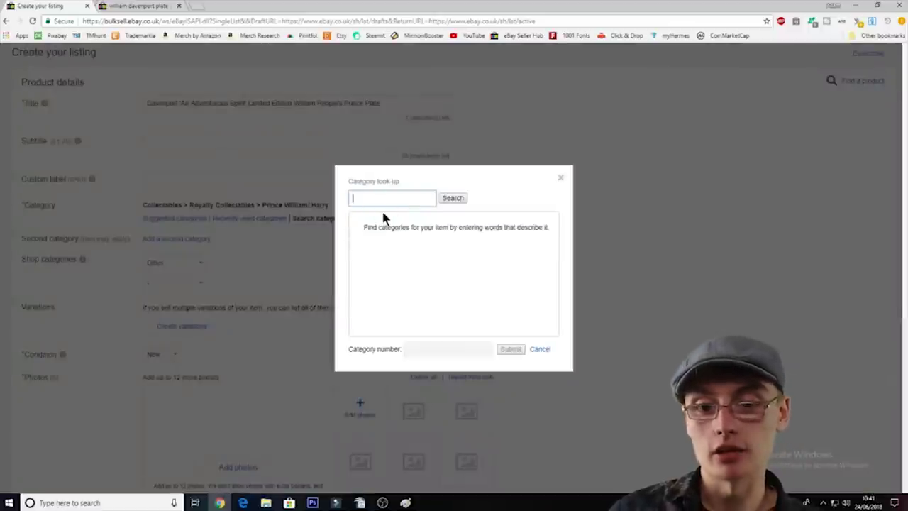
click(560, 179)
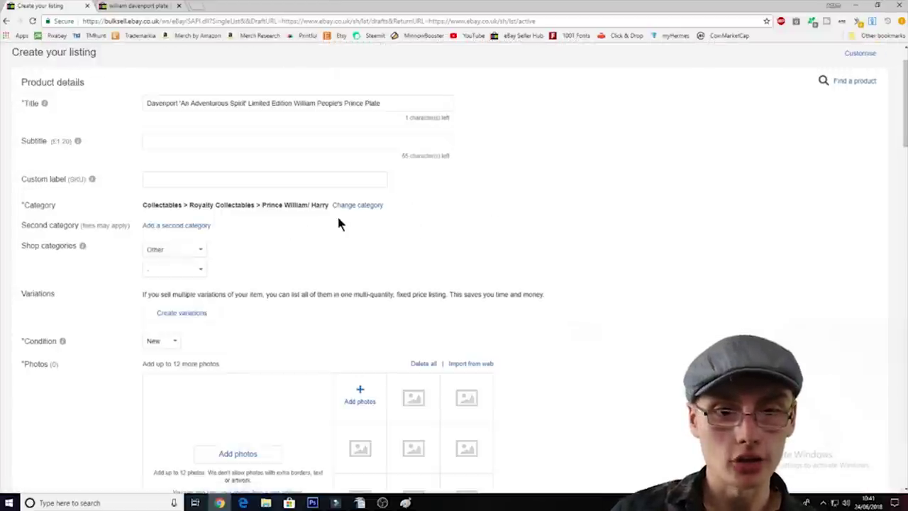
Browse the full category tree, close it without choosing another category, and check the fee note beside the second category
click(366, 208)
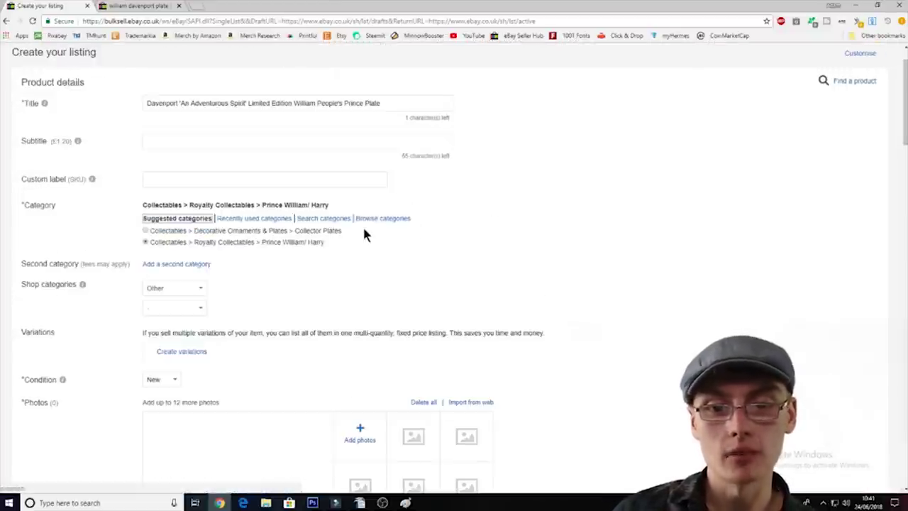
click(370, 219)
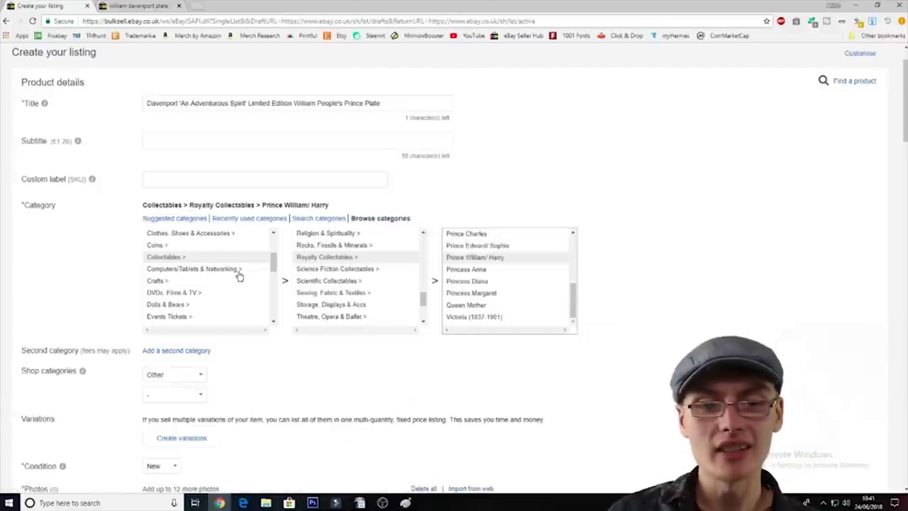
scroll(239, 277, down, 1)
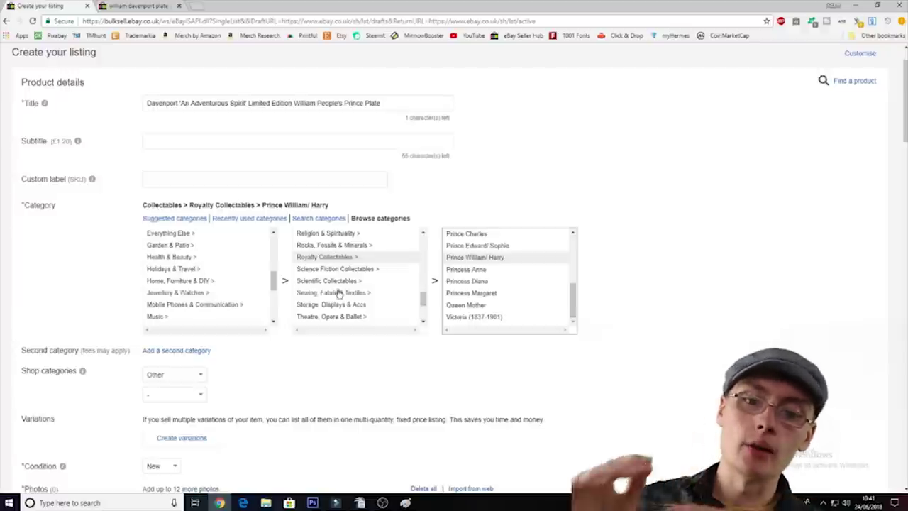
scroll(206, 284, up, 1)
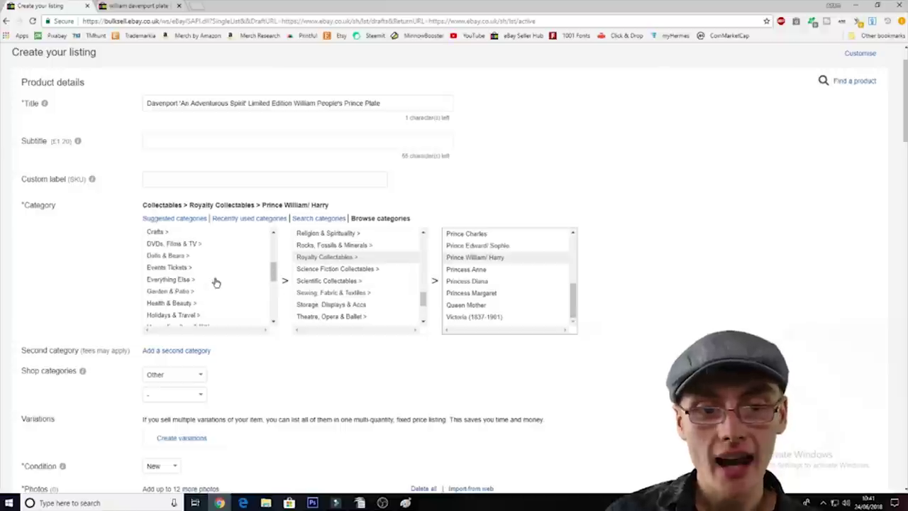
click(421, 200)
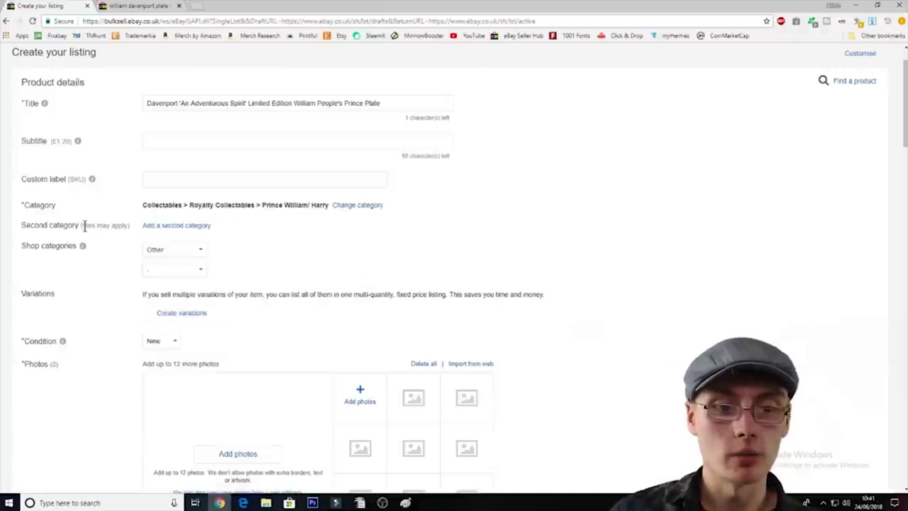
drag(84, 225, 118, 224)
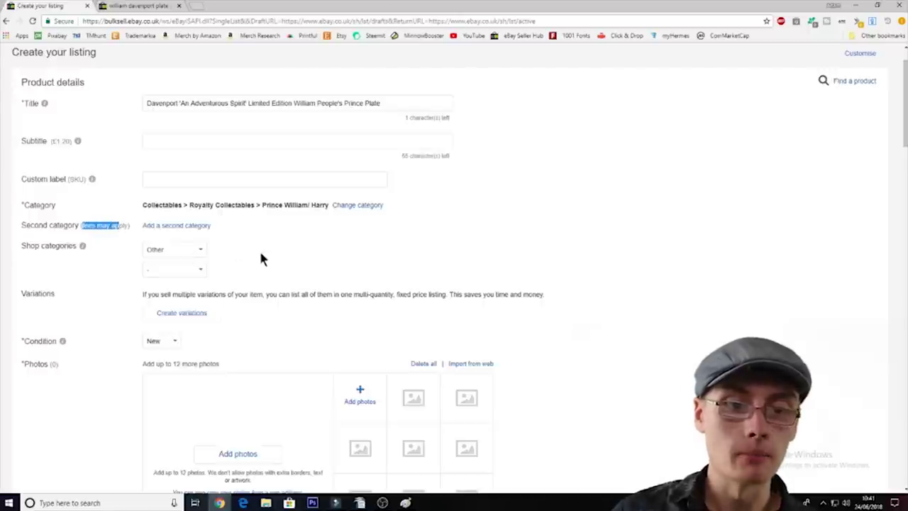
click(261, 252)
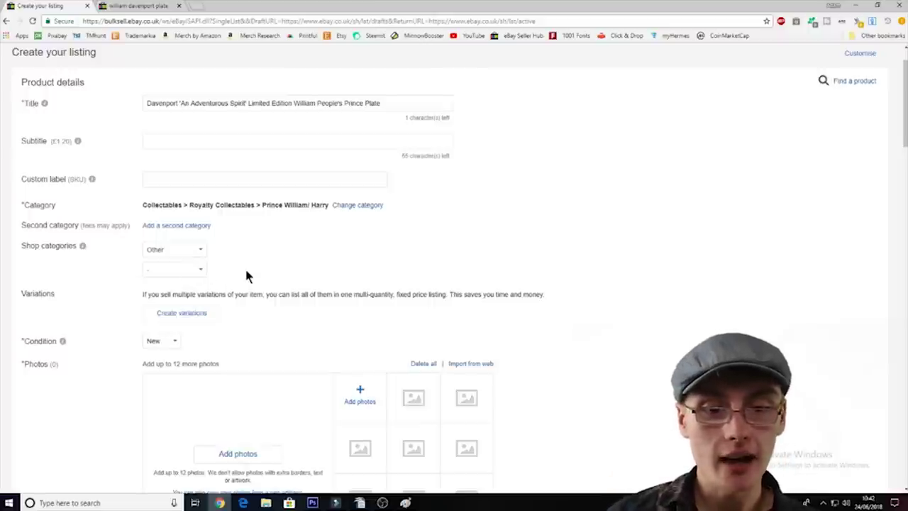
Set the plate's condition to Used
scroll(248, 276, down, 1)
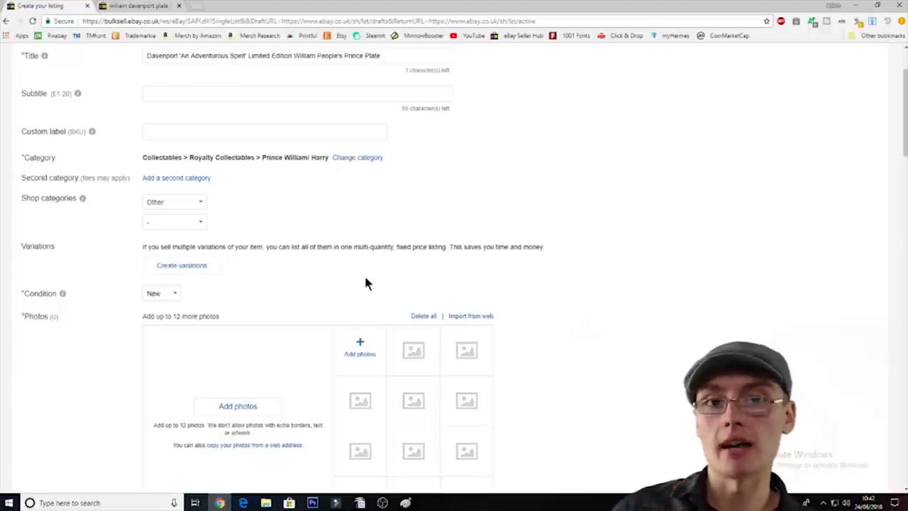
scroll(347, 278, down, 1)
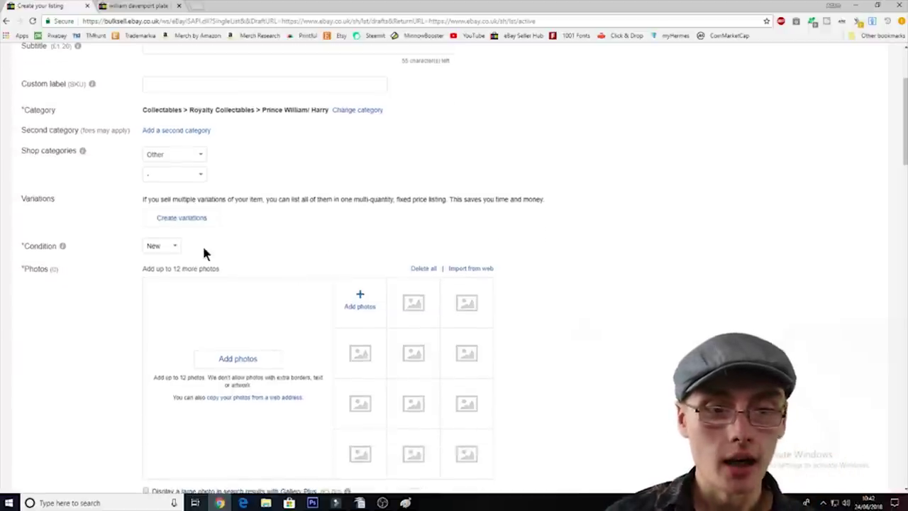
click(175, 246)
click(166, 275)
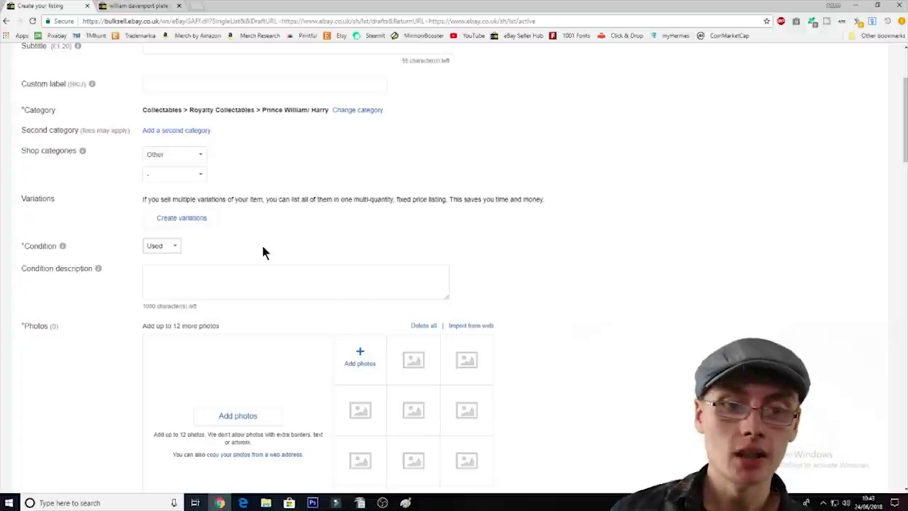
Enter "Collectable Daveport Plate - Used Condition - Upon Inspection No Chips Or Cracks Were Found" as the condition description
scroll(283, 244, up, 3)
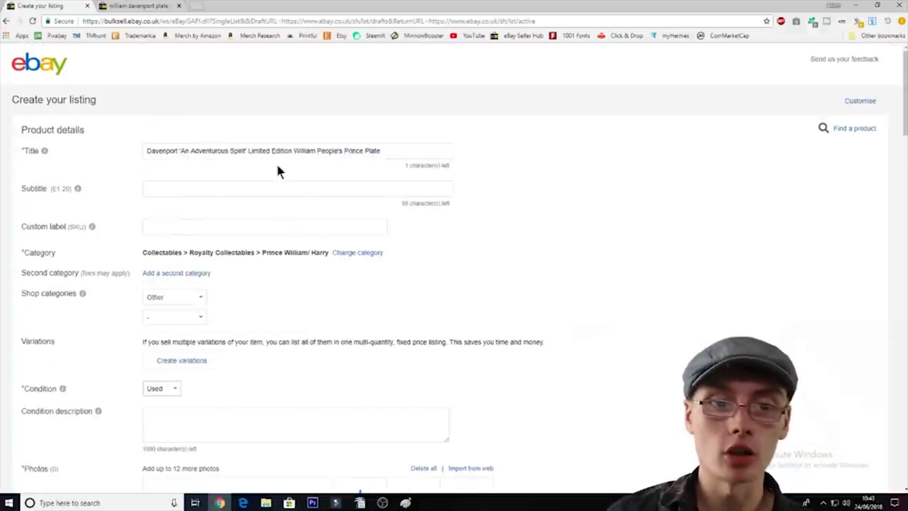
scroll(243, 178, down, 2)
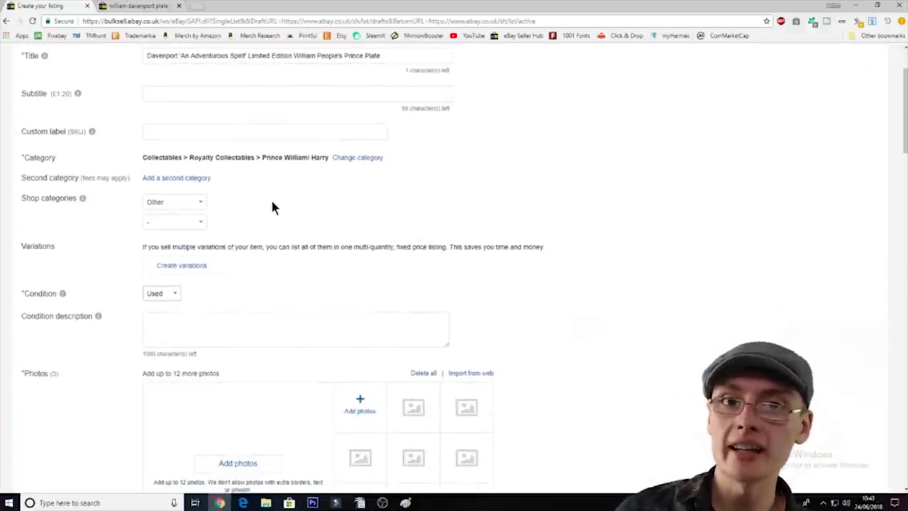
scroll(272, 206, down, 3)
click(244, 235)
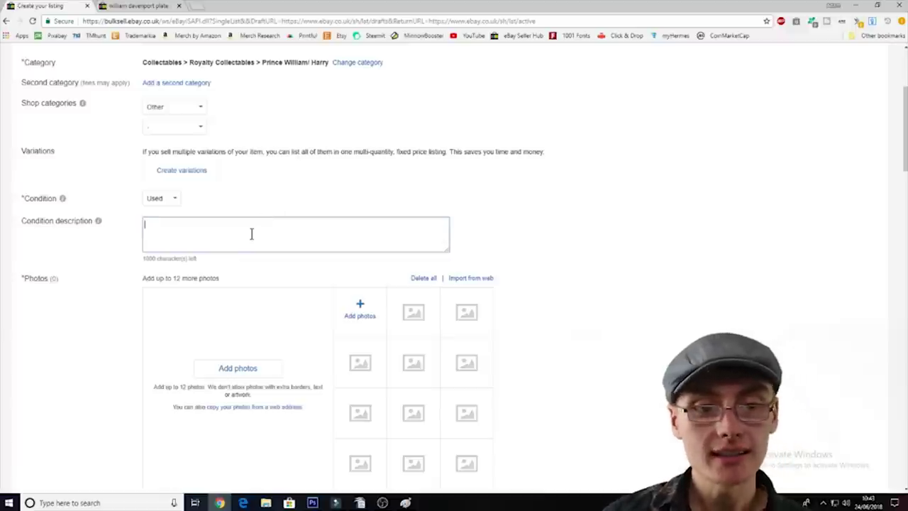
text(Co)
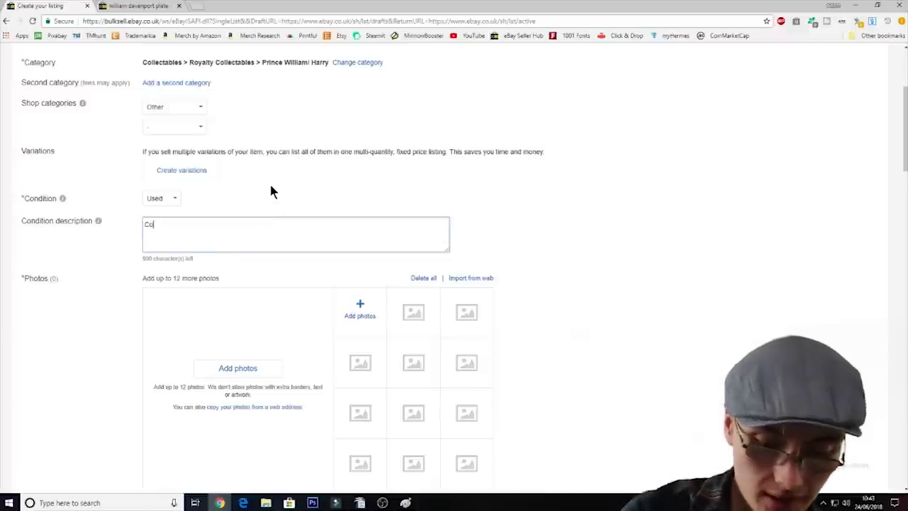
text(llectable )
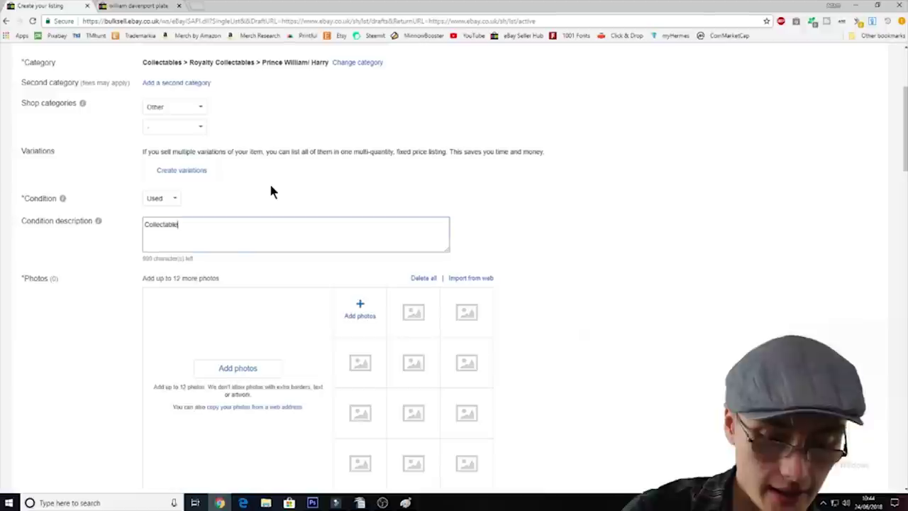
text(Dave)
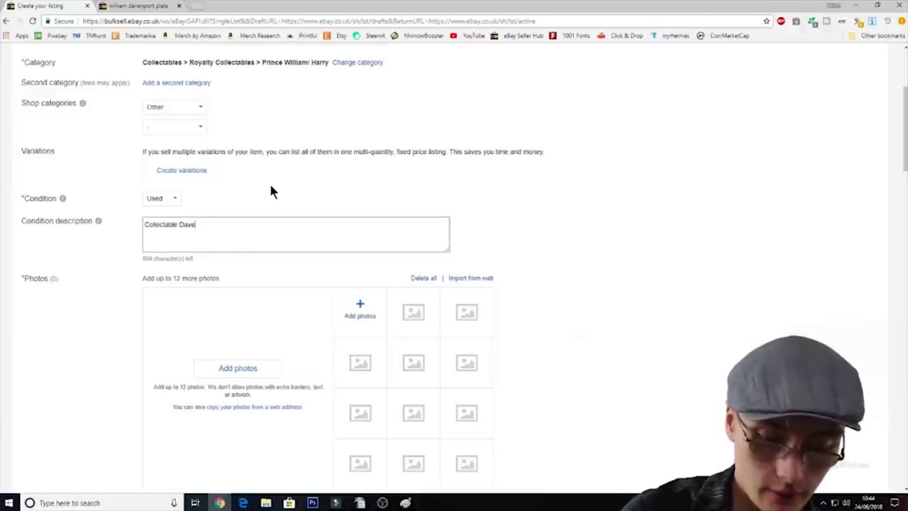
text(port)
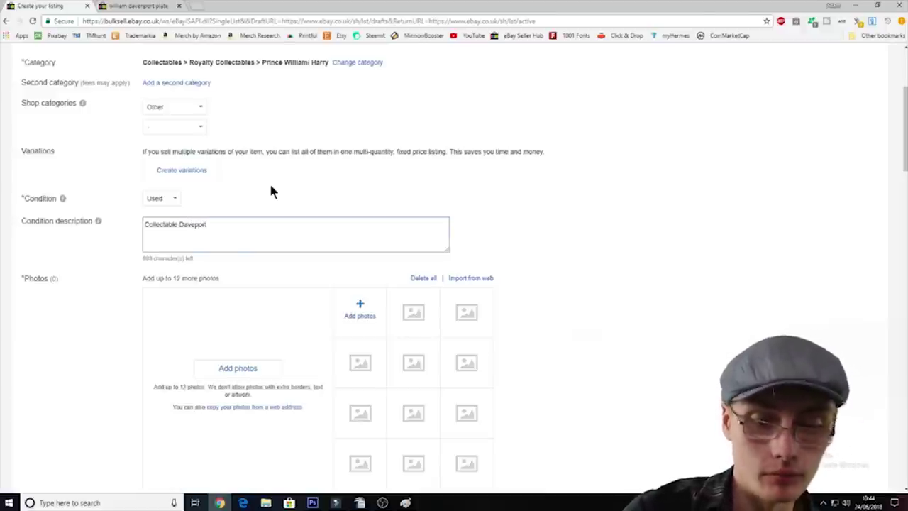
text( Plate )
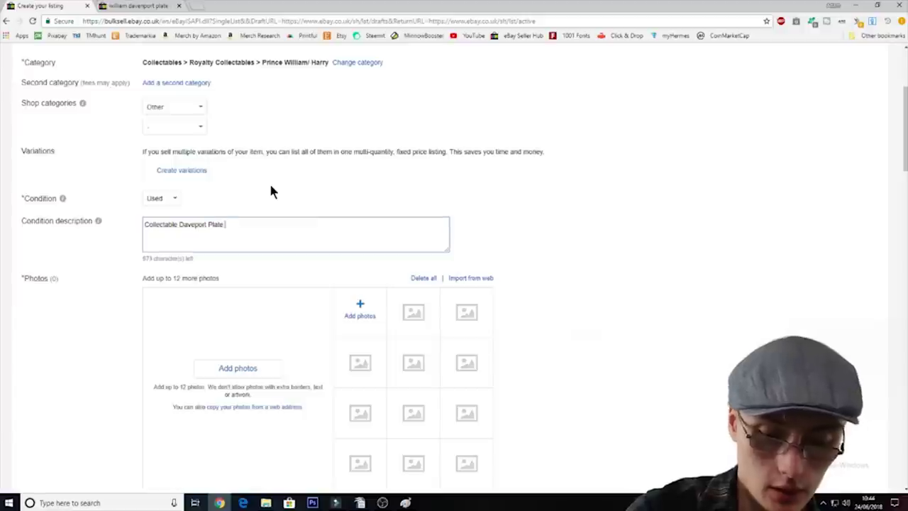
text(- Used )
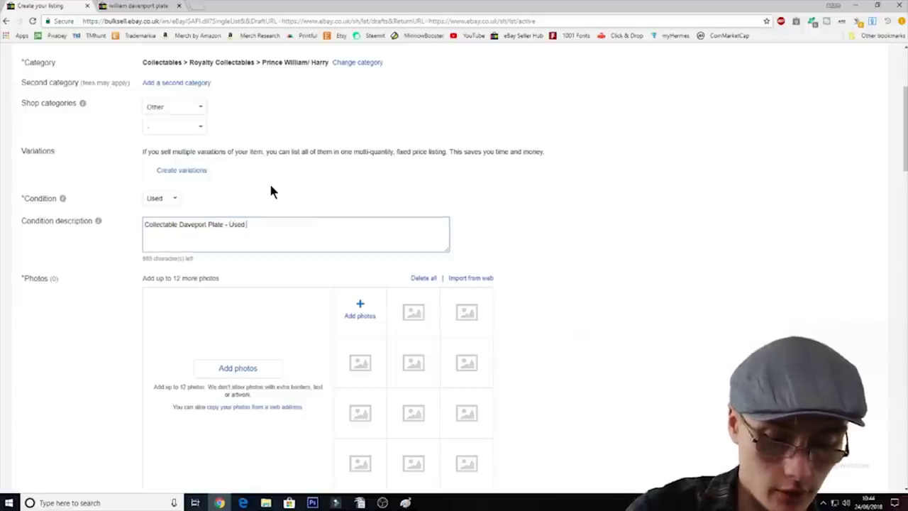
text(Condition)
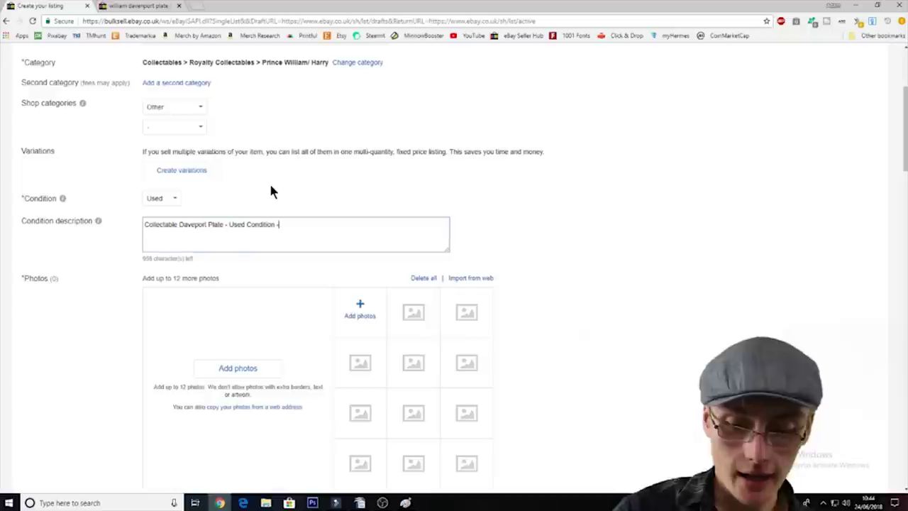
text(- Upon I)
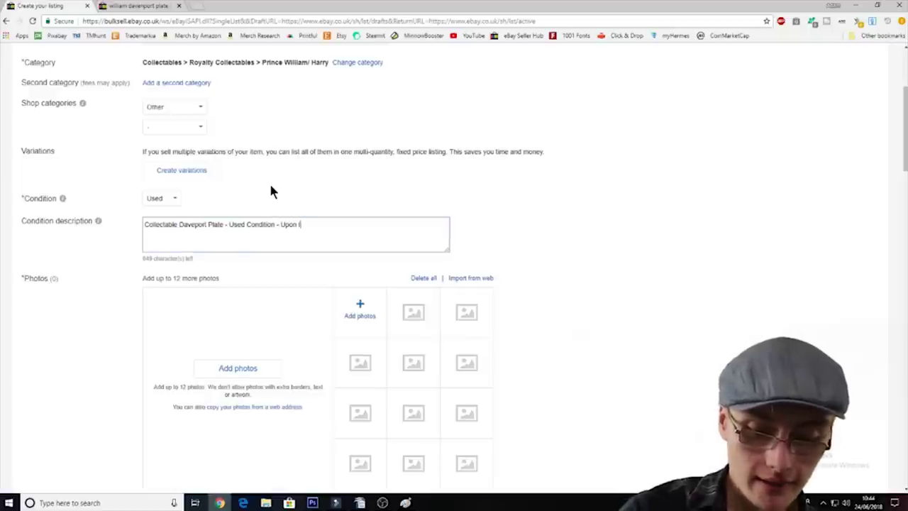
text(nspection No )
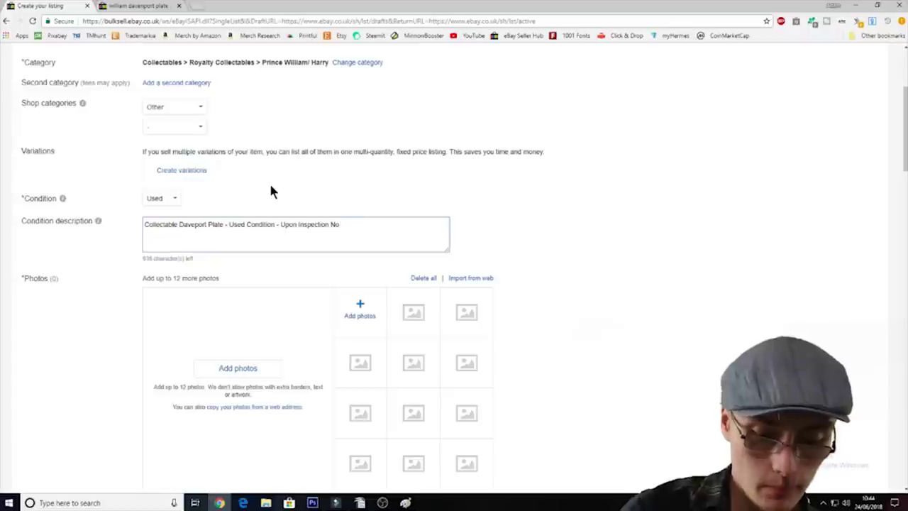
text(Chips Or Cr)
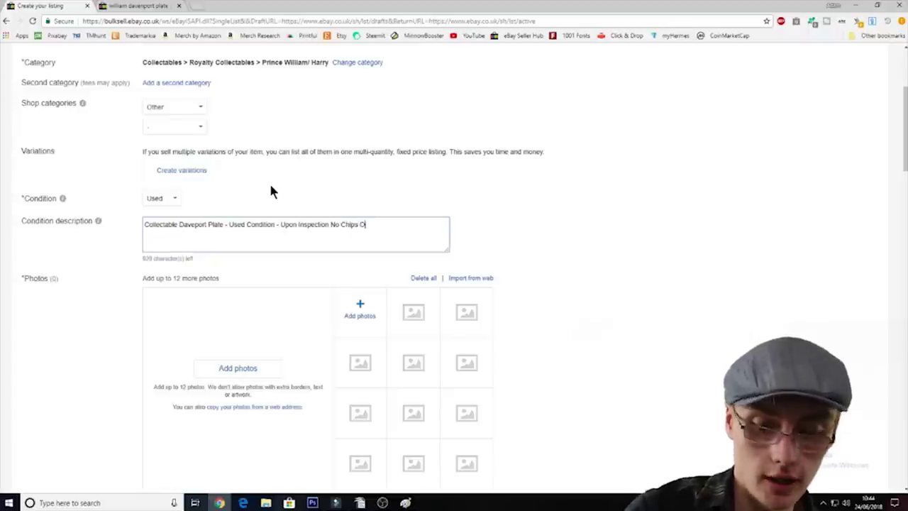
text(ac)
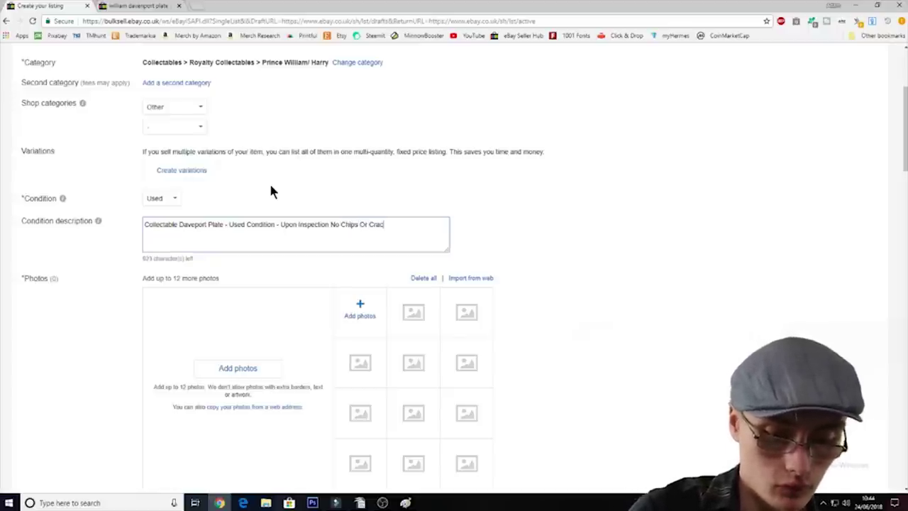
text(ks Were)
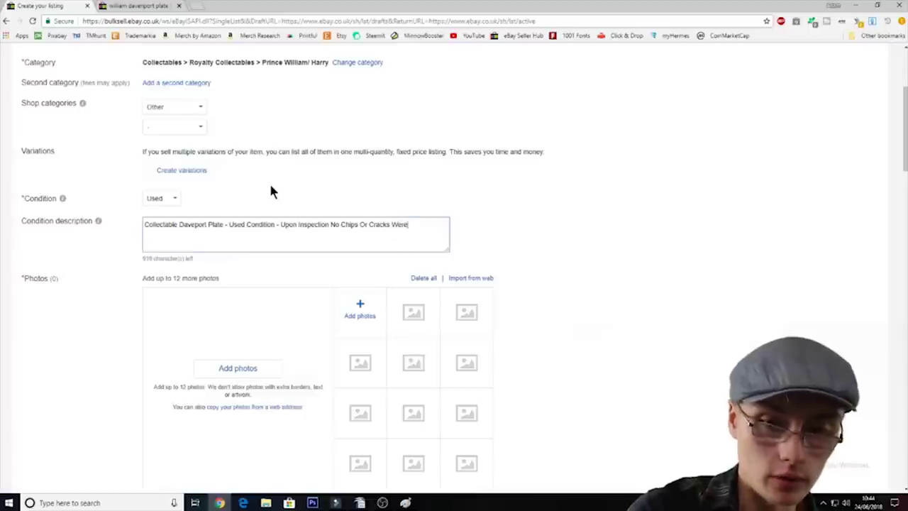
text( Found)
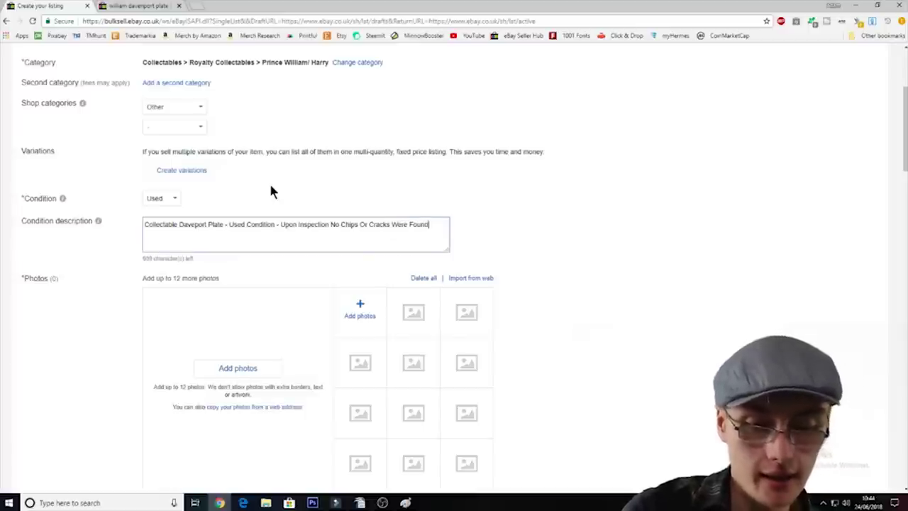
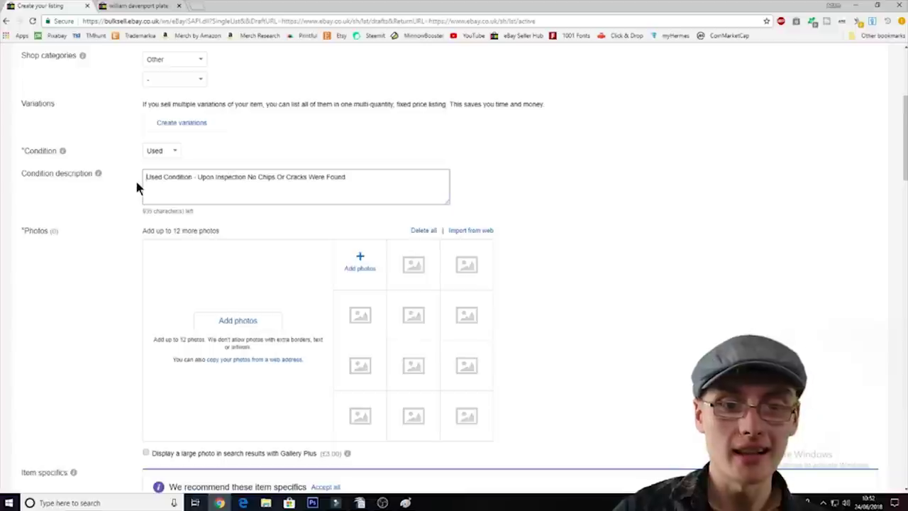
Remove the leading space before "Used Condition" in the condition description
key(BackSpace)
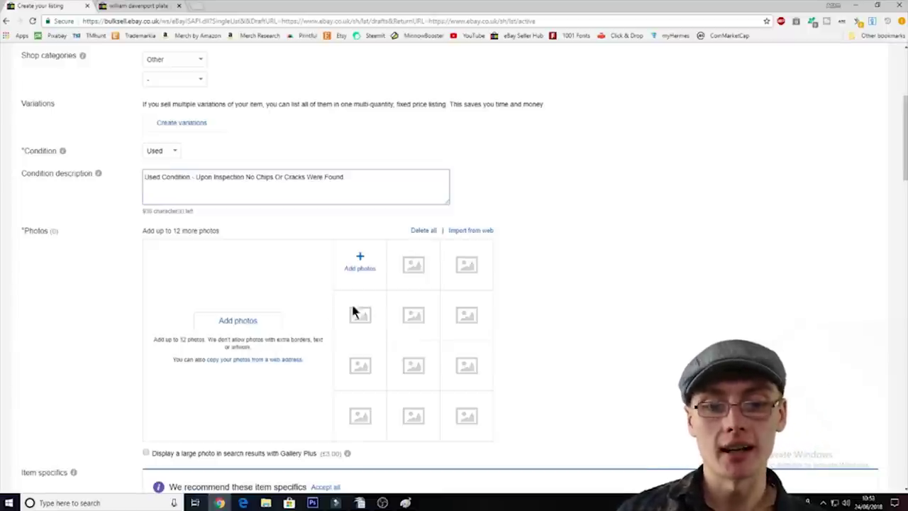
Add the four plate photos IMG_2595 to IMG_2598 from the ebay pictures folder to the listing
click(250, 323)
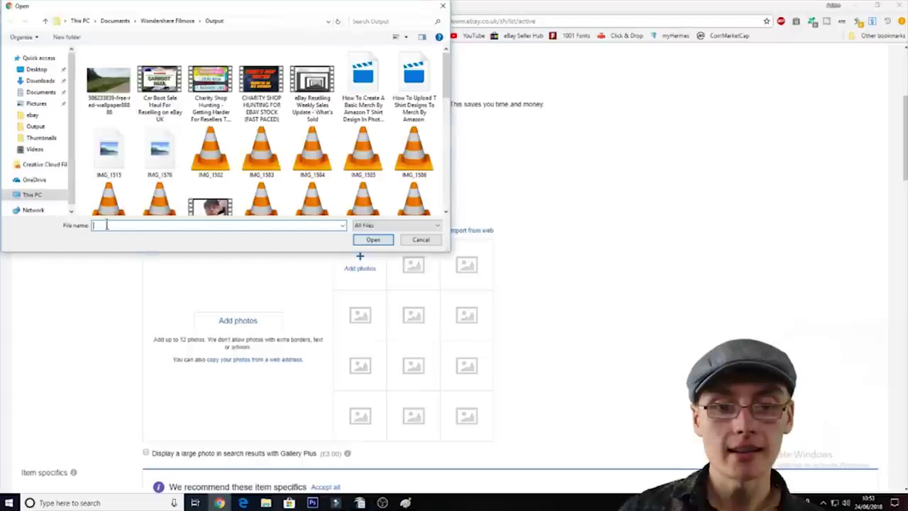
click(51, 138)
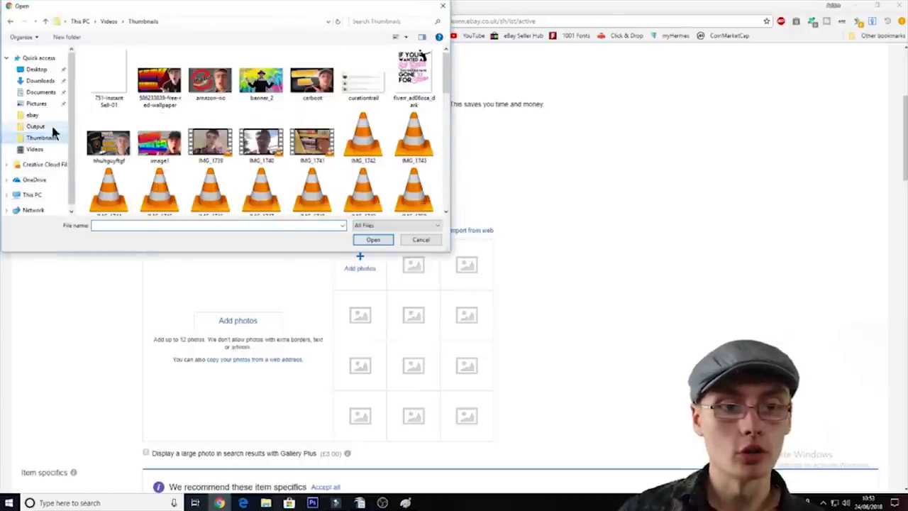
click(52, 114)
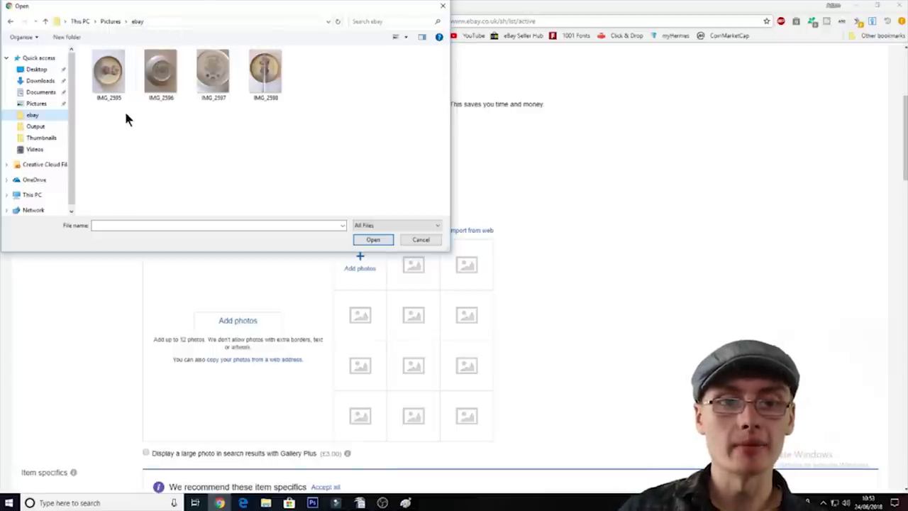
drag(111, 128, 272, 75)
click(372, 239)
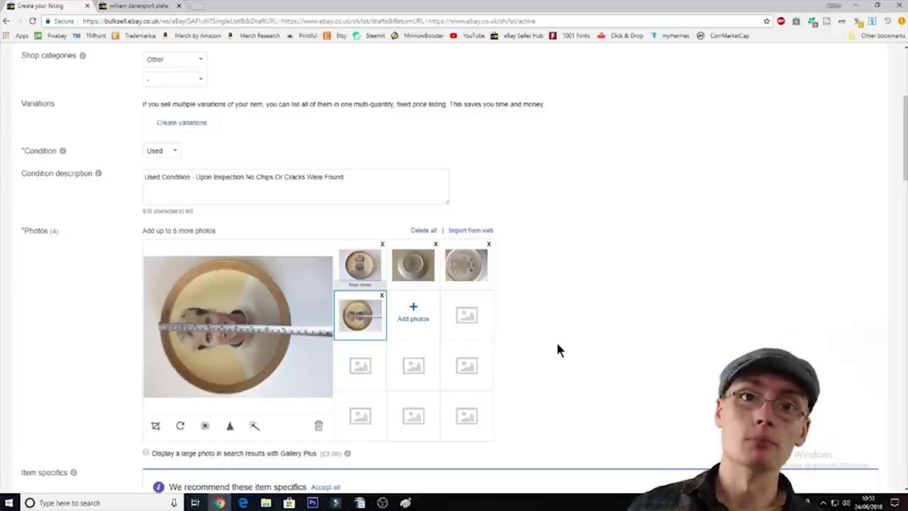
Crop the main front-view plate photo to trim the background at its sides, and save the crop
click(359, 266)
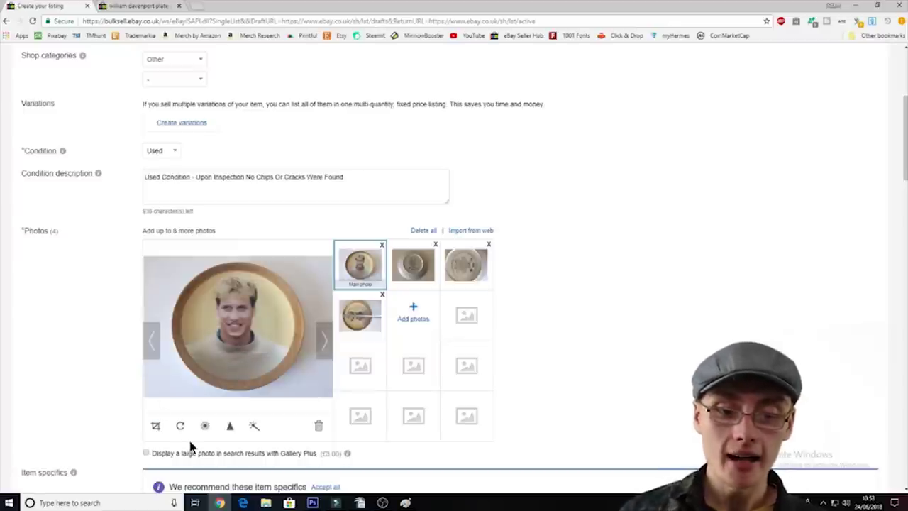
click(155, 426)
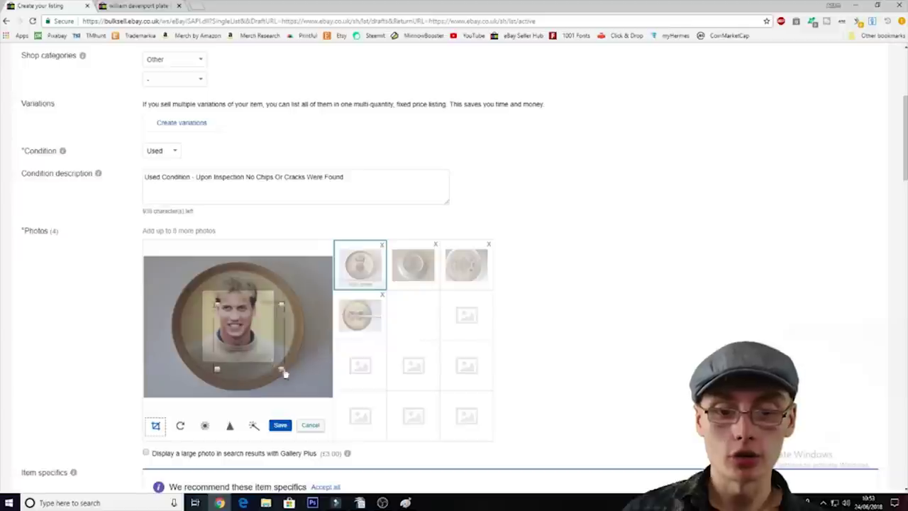
drag(268, 355, 318, 403)
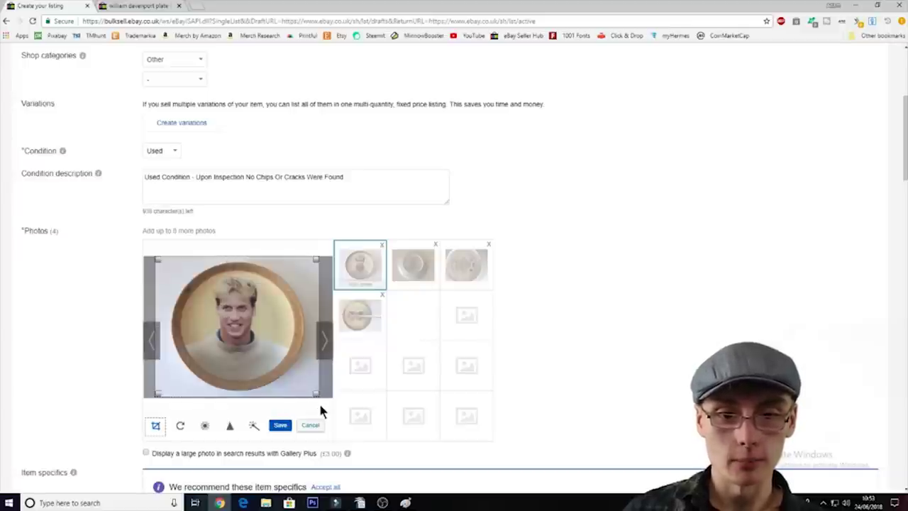
click(283, 426)
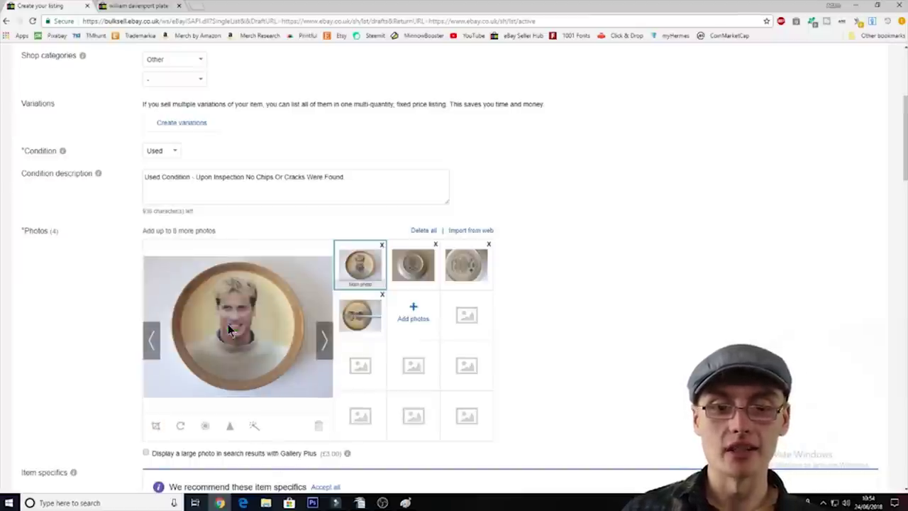
Rotate the main plate photo through a full turn until the portrait is upright again, and save it
click(180, 425)
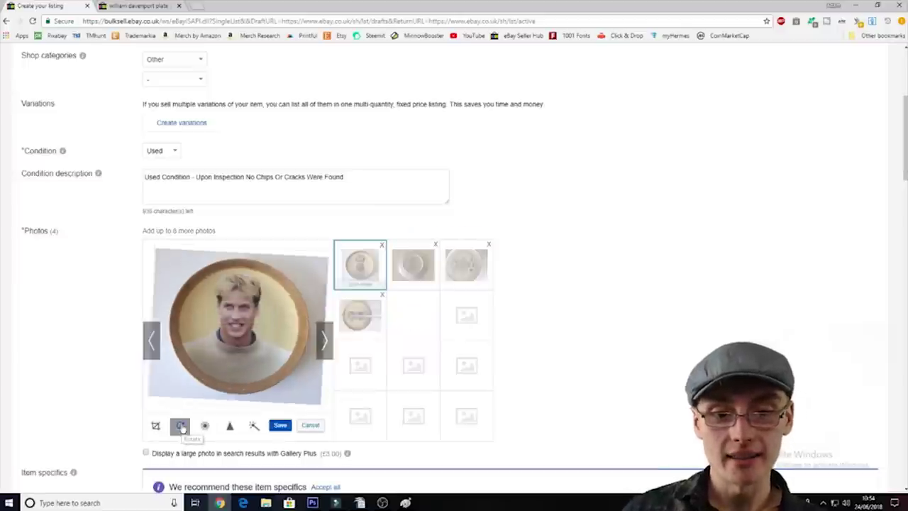
click(181, 426)
click(181, 425)
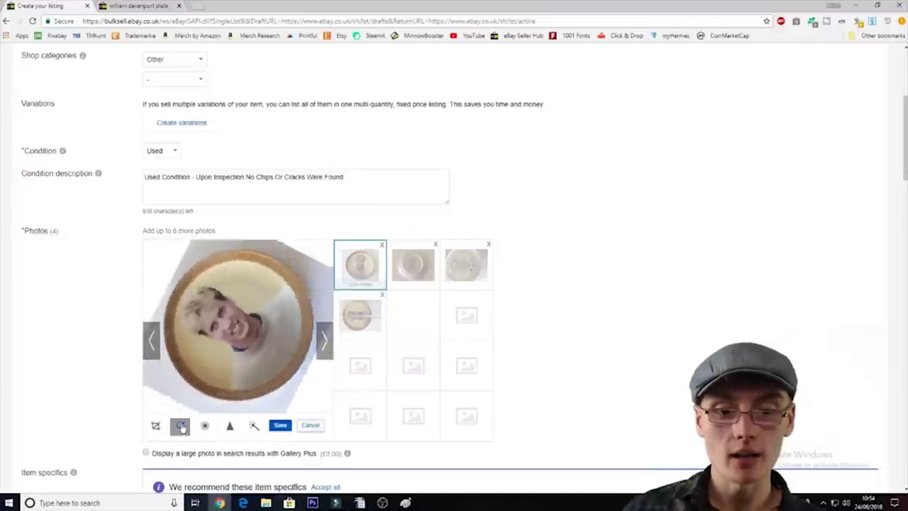
click(280, 426)
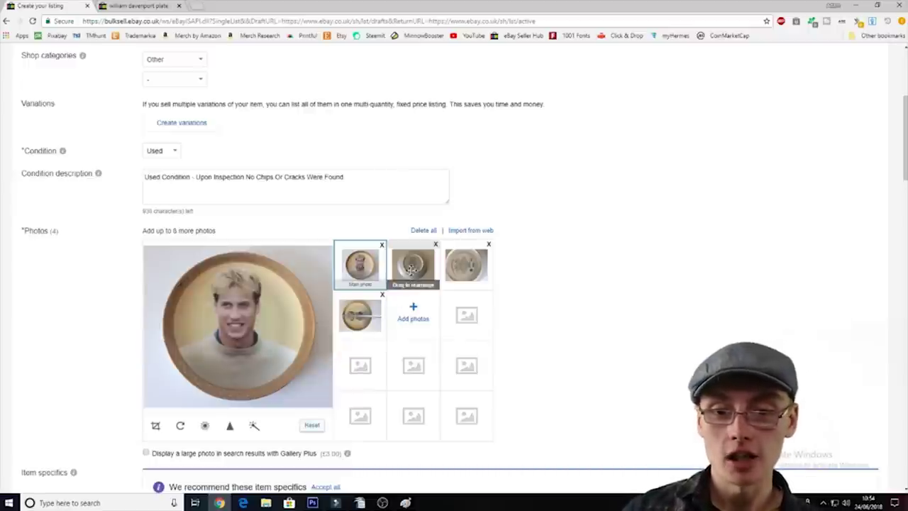
Review the second photo, then rotate the third photo so the plate's inscription reads upright, and save it
click(401, 280)
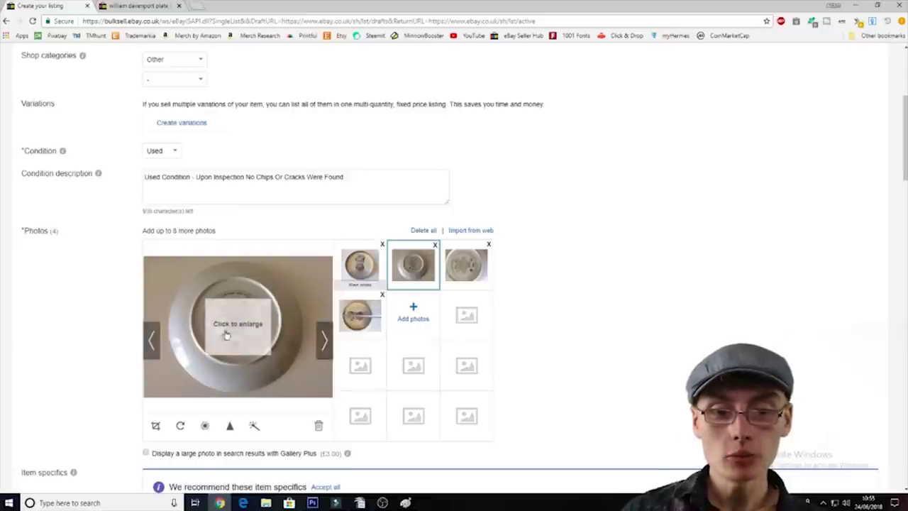
click(468, 275)
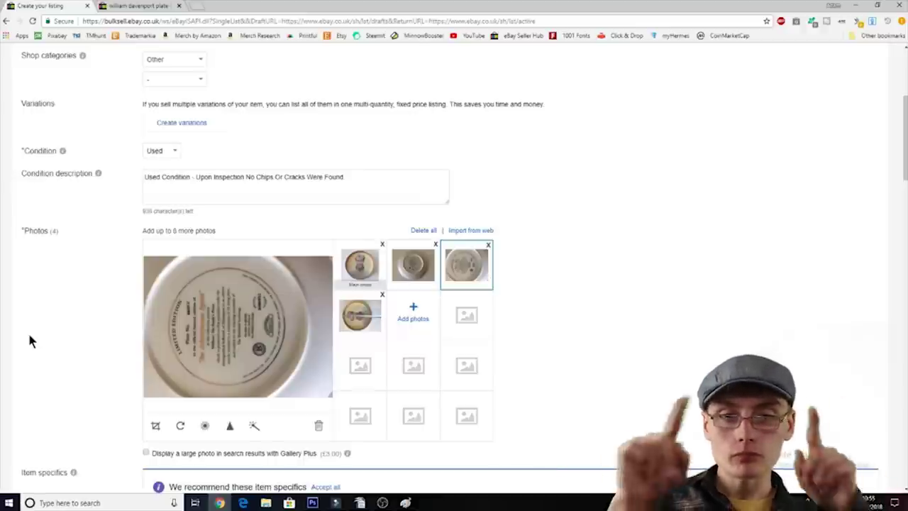
click(180, 426)
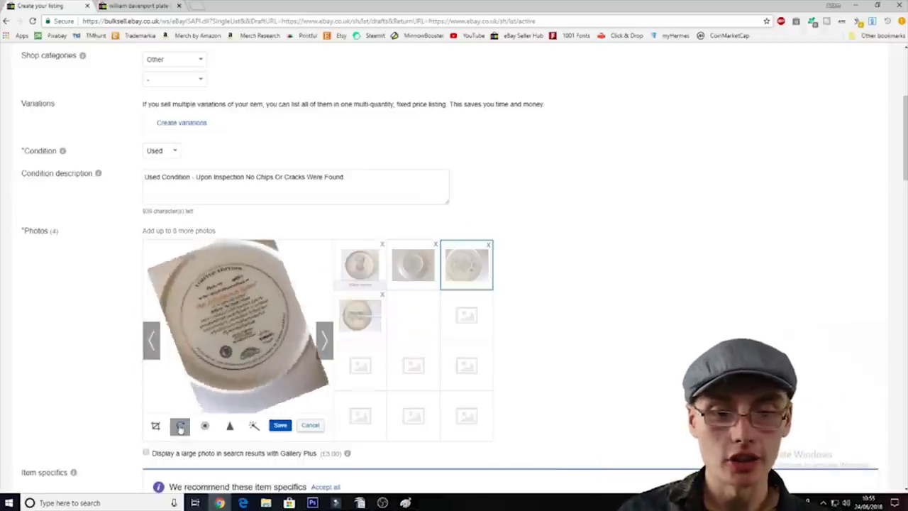
click(278, 425)
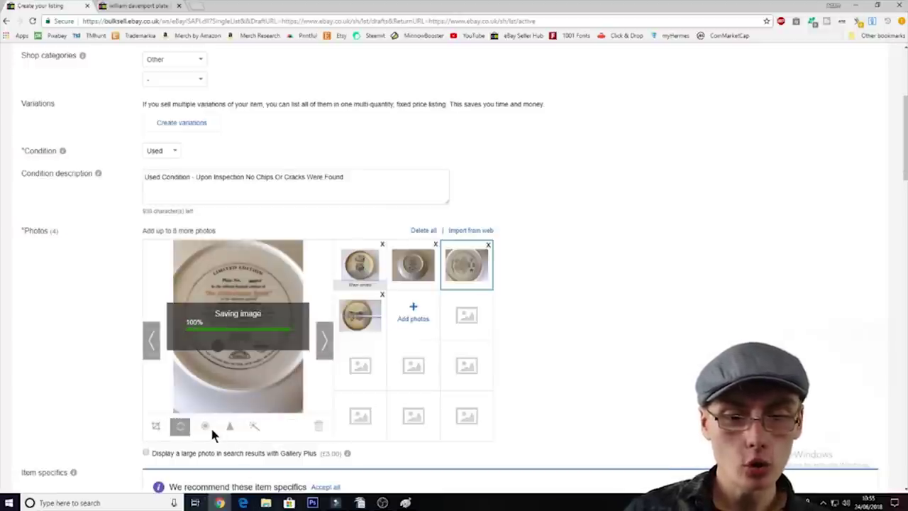
Crop the third photo closely around the inscription on the plate's base, save it, and check the enlarged view
click(155, 426)
drag(203, 306, 196, 300)
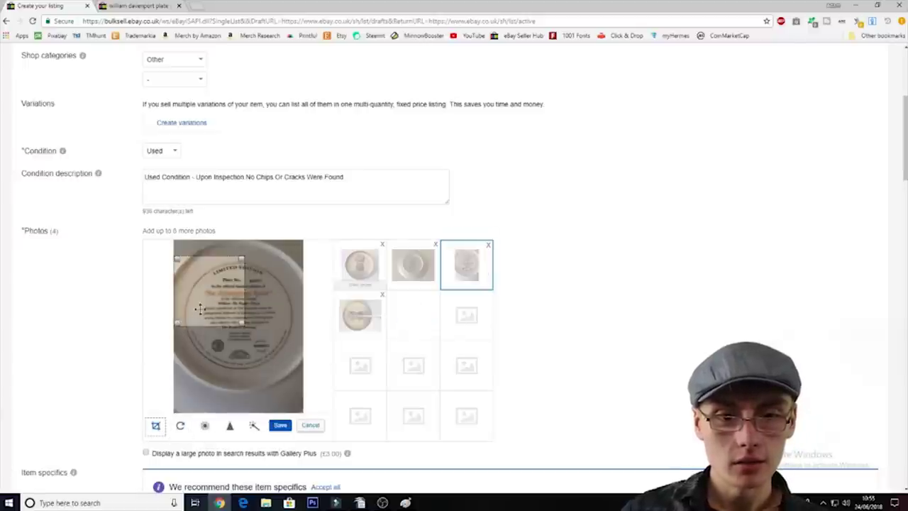
drag(239, 322, 303, 378)
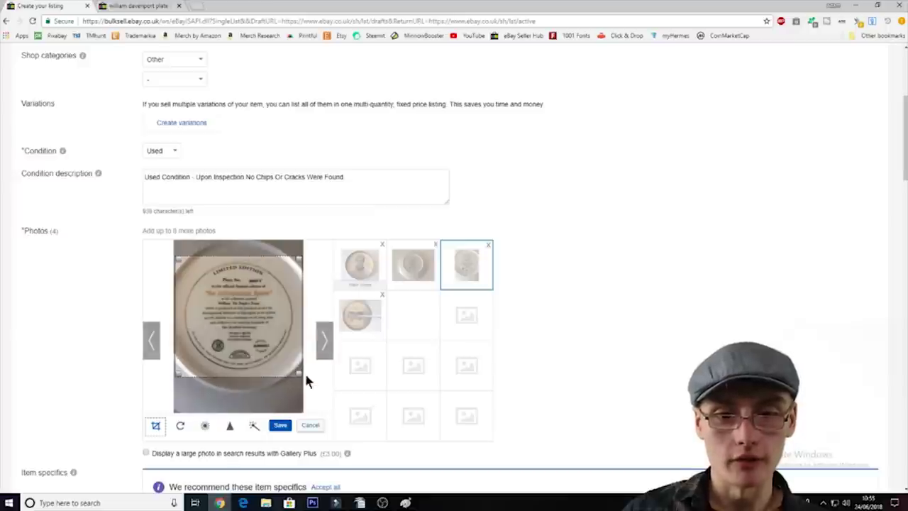
click(279, 426)
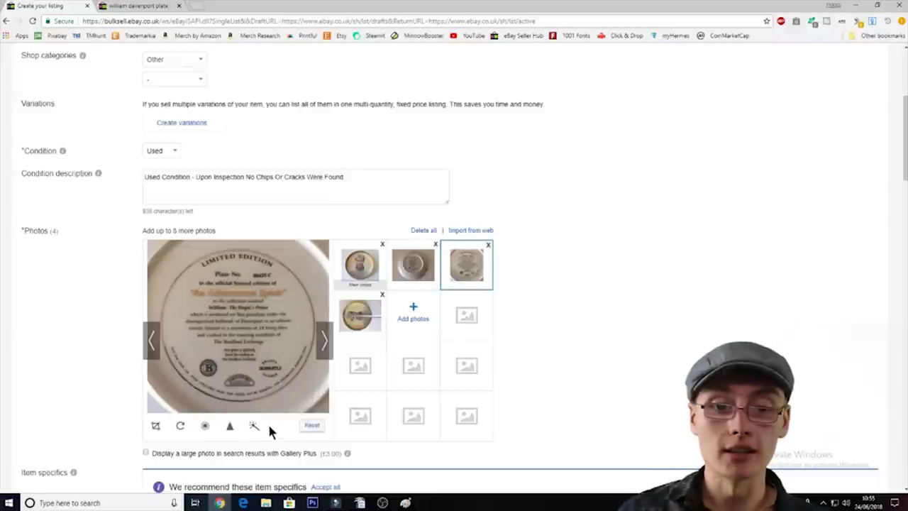
click(242, 332)
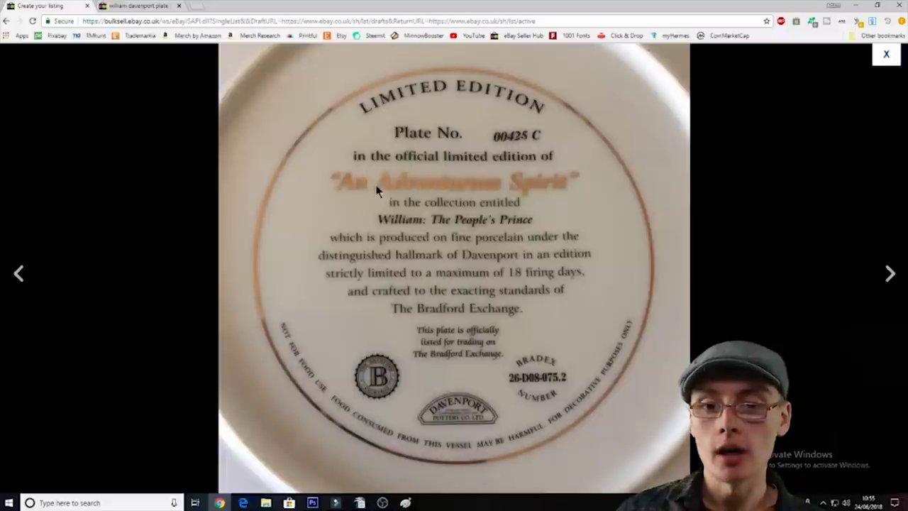
click(886, 56)
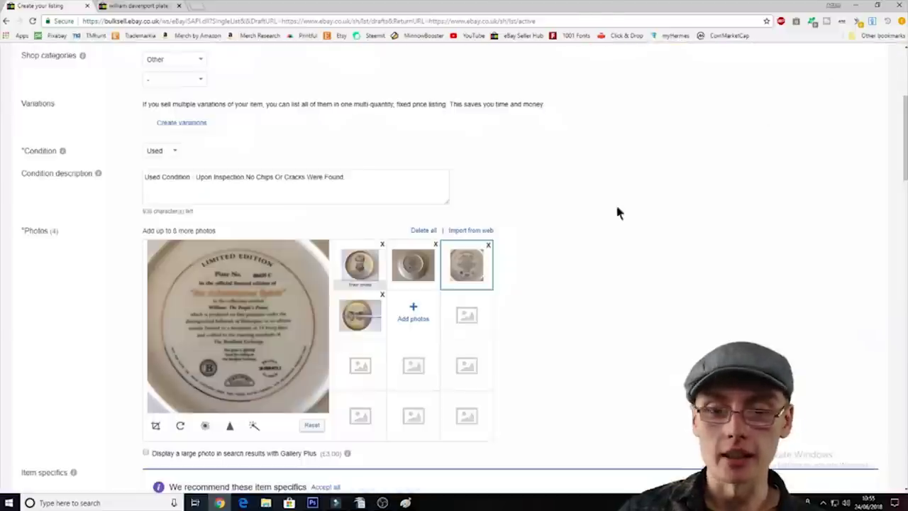
Rotate the fourth photo with the tape measure upright and crop it around the plate, saving and checking it enlarged
click(358, 312)
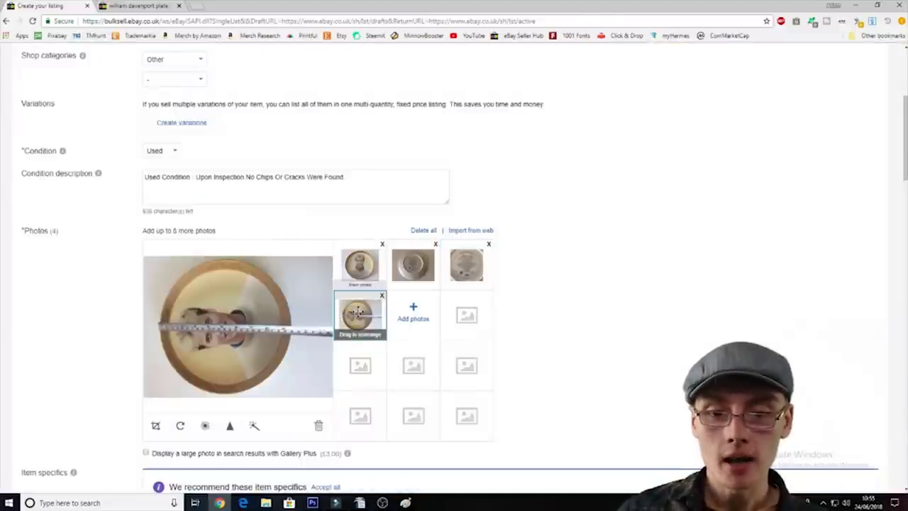
click(177, 428)
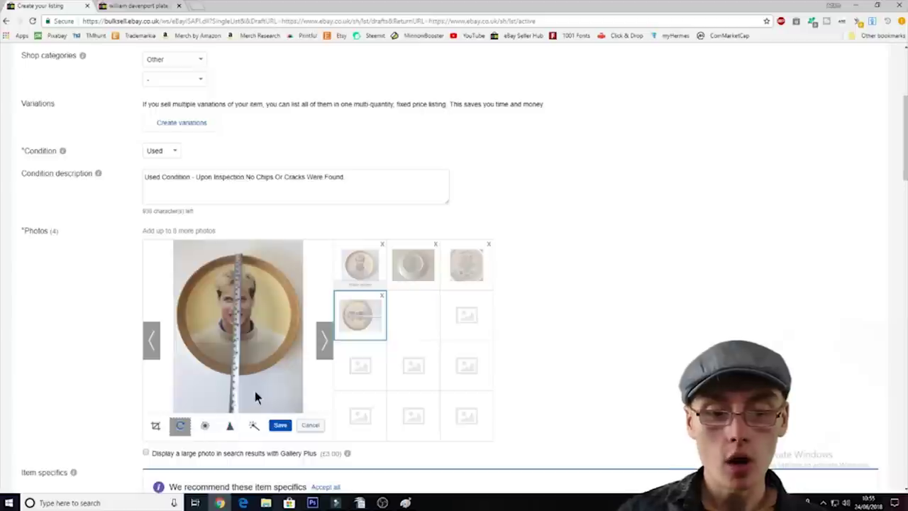
click(158, 429)
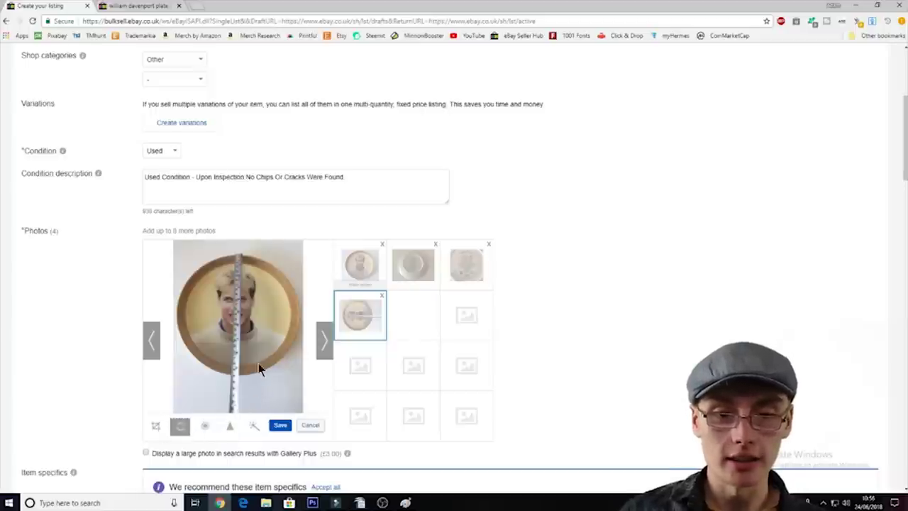
drag(238, 310, 305, 389)
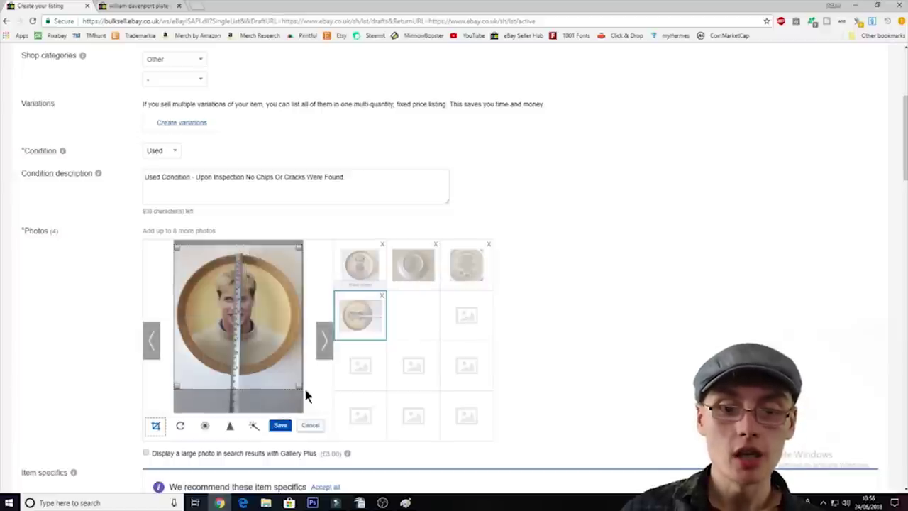
click(278, 424)
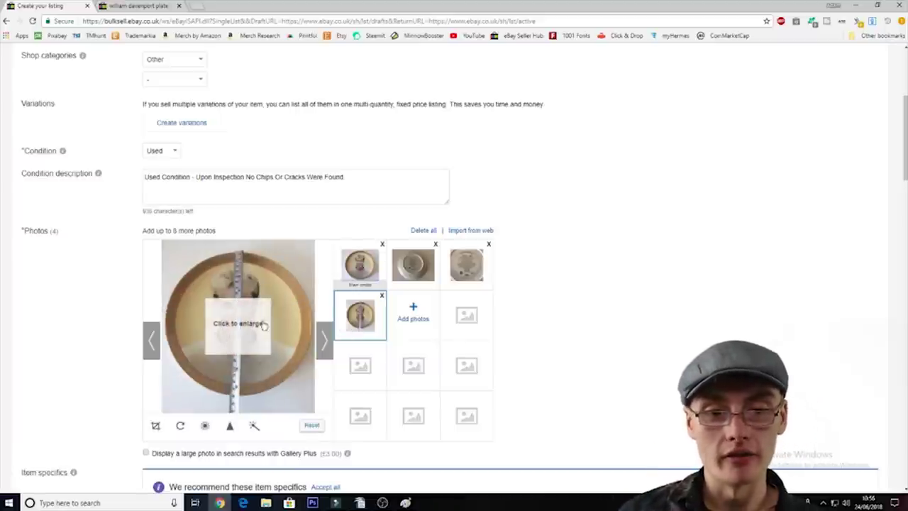
click(252, 329)
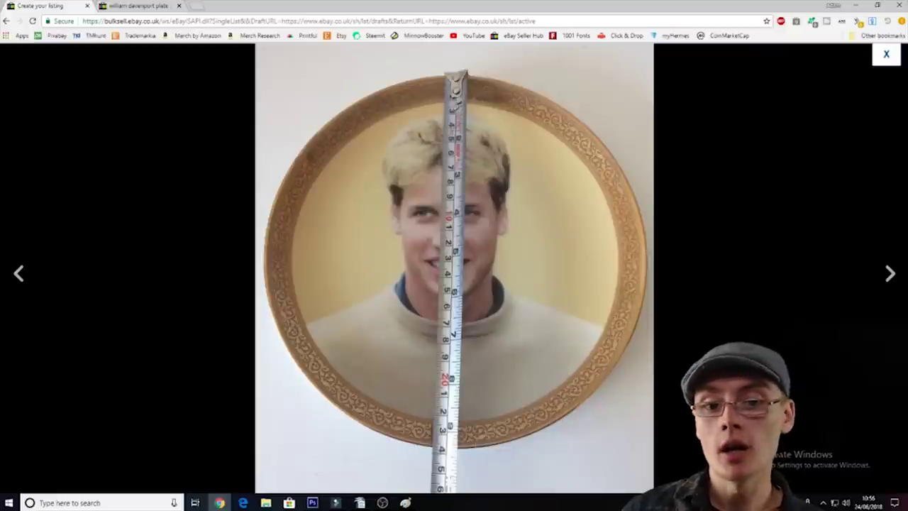
click(890, 61)
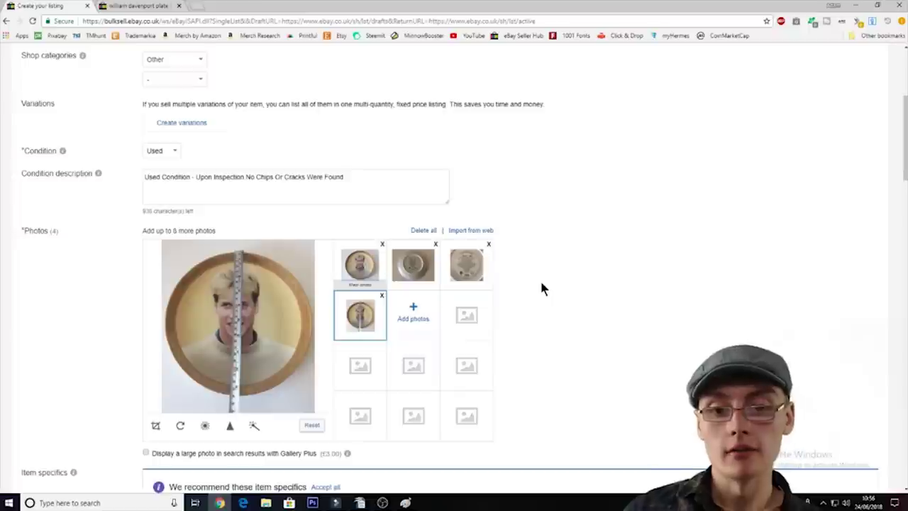
Set the Type item specific to the recommended value Plates
scroll(543, 289, down, 2)
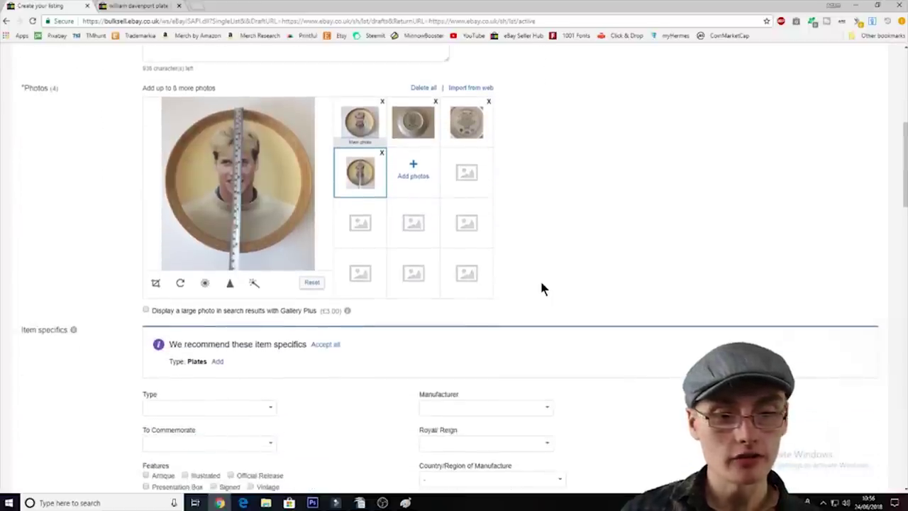
scroll(543, 288, down, 1)
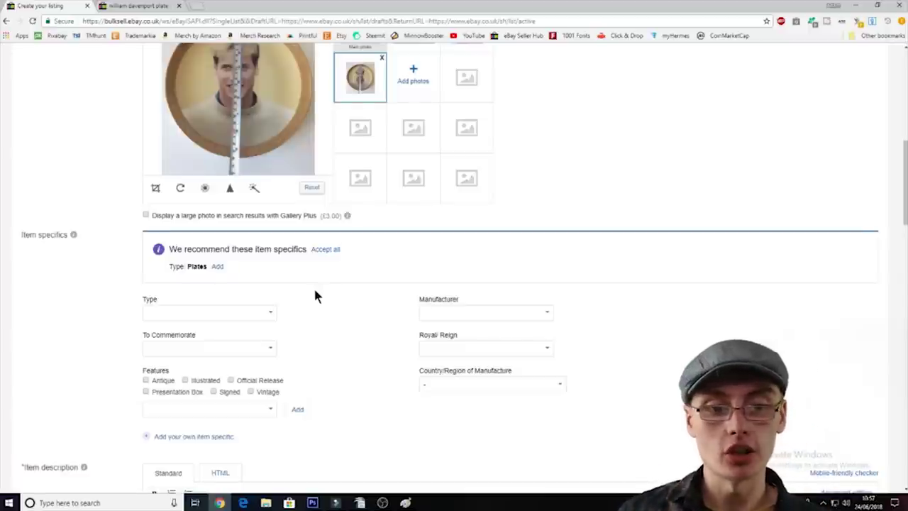
scroll(313, 293, down, 2)
click(266, 215)
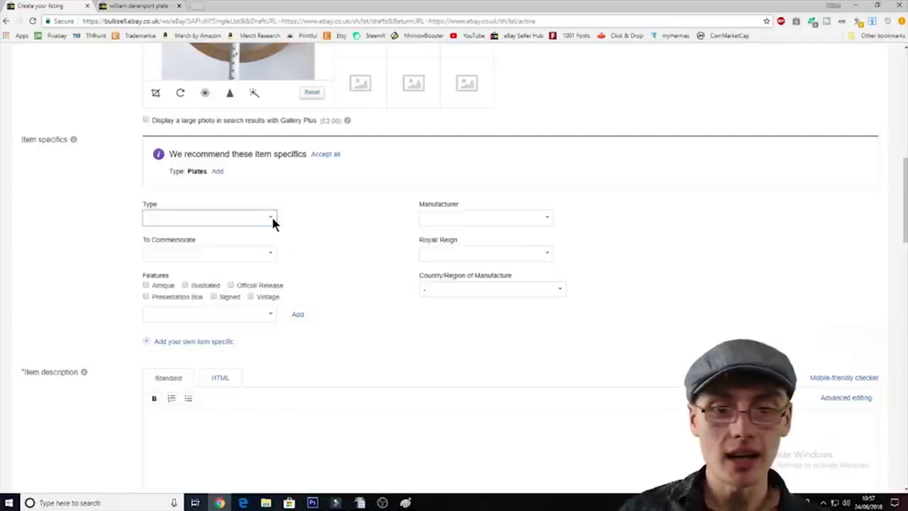
click(272, 217)
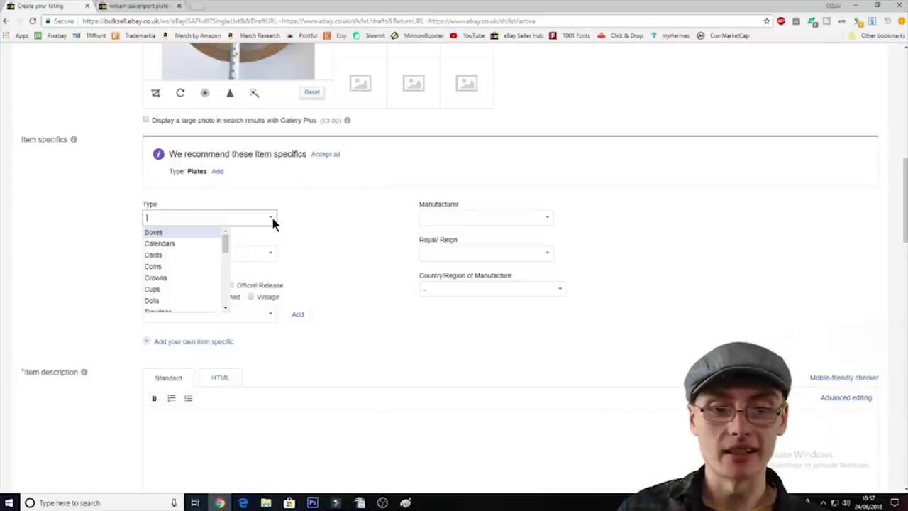
scroll(194, 247, down, 1)
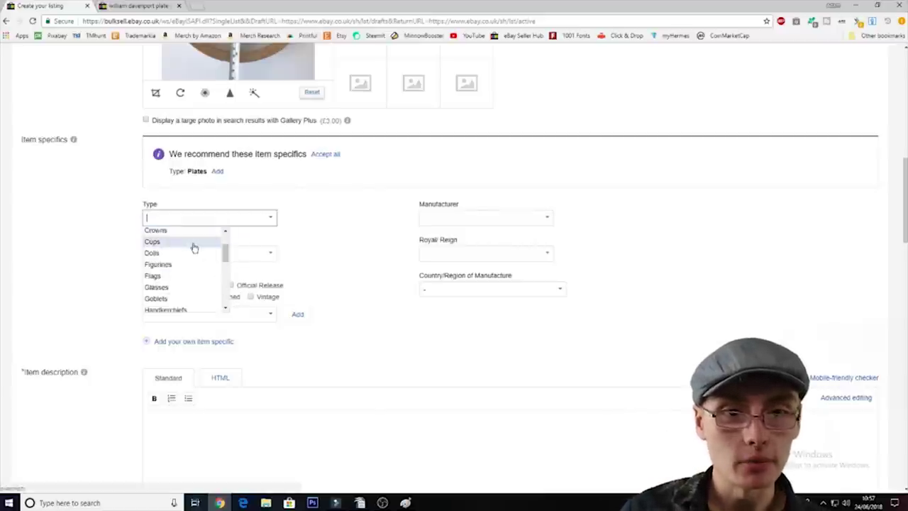
click(217, 171)
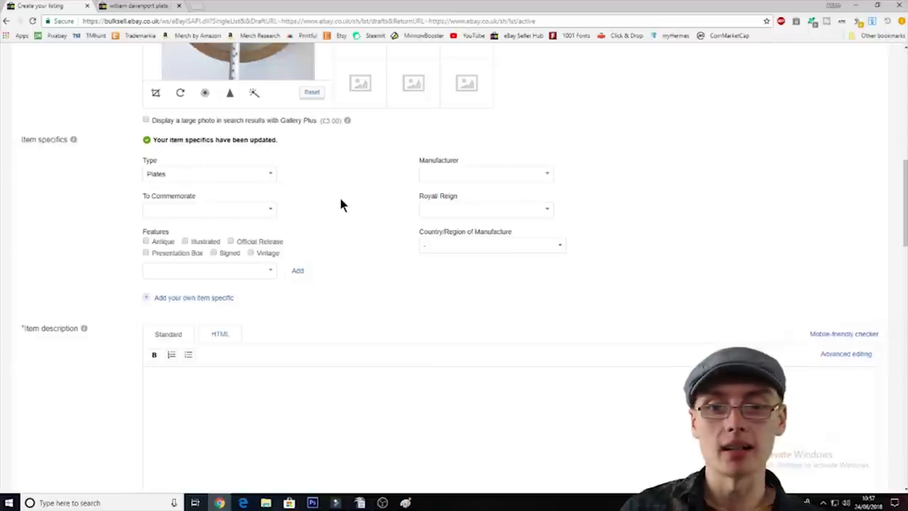
Enter Davenport as a custom value for the Manufacturer item specific
click(544, 174)
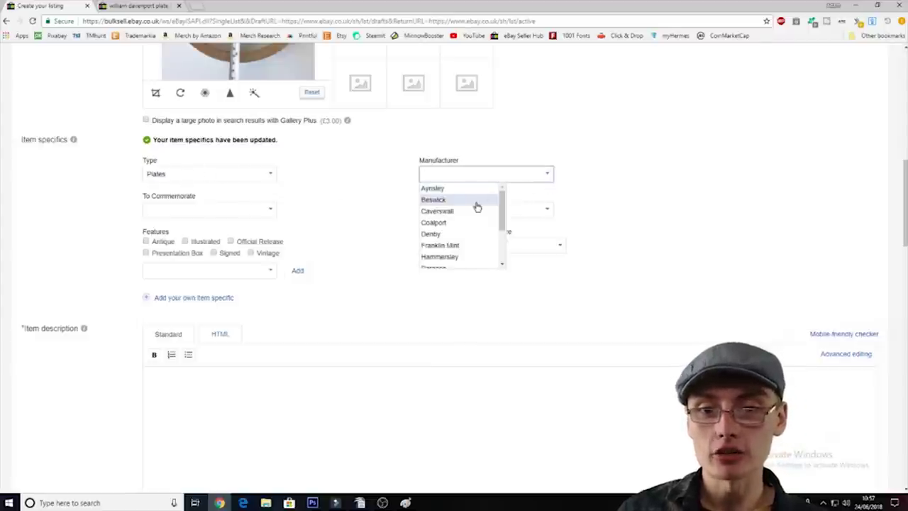
scroll(472, 232, down, 3)
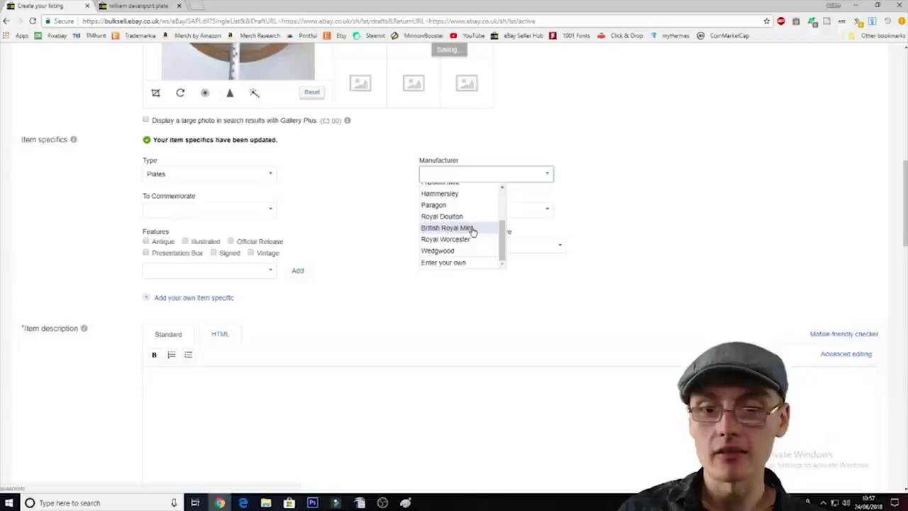
click(446, 263)
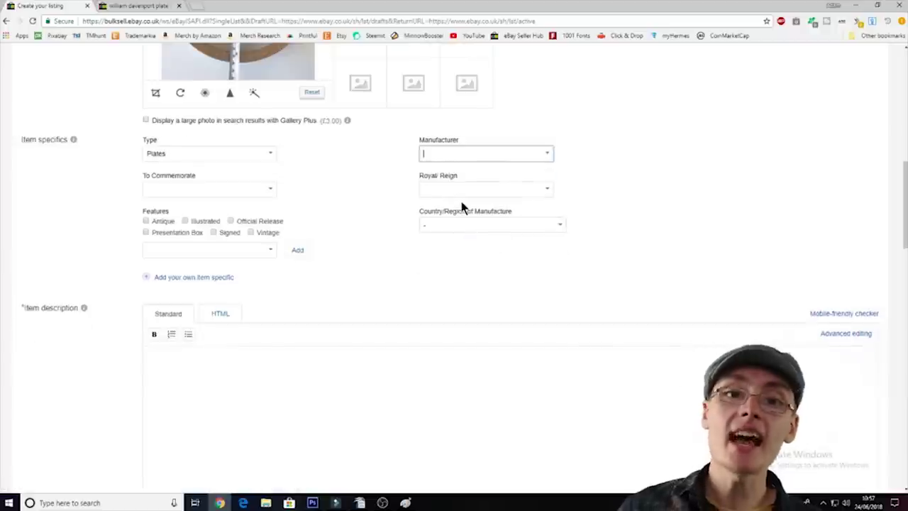
text(Dave)
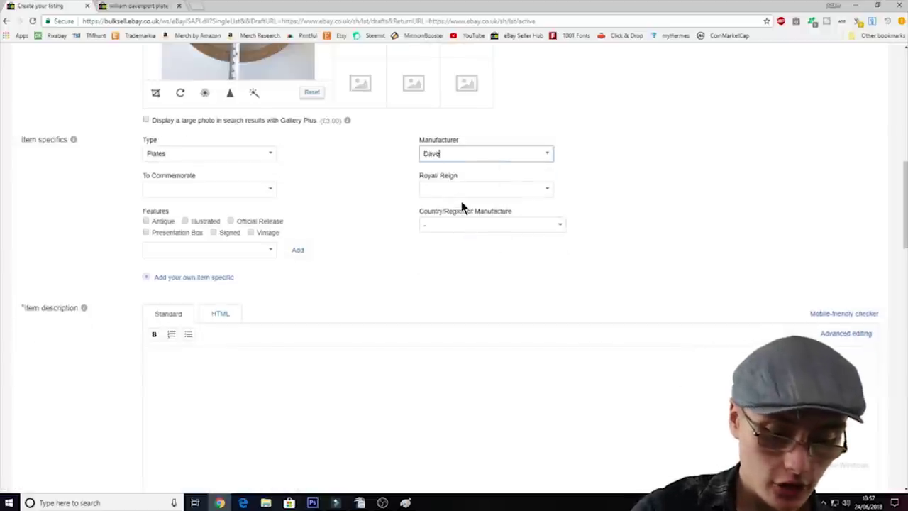
text(nport)
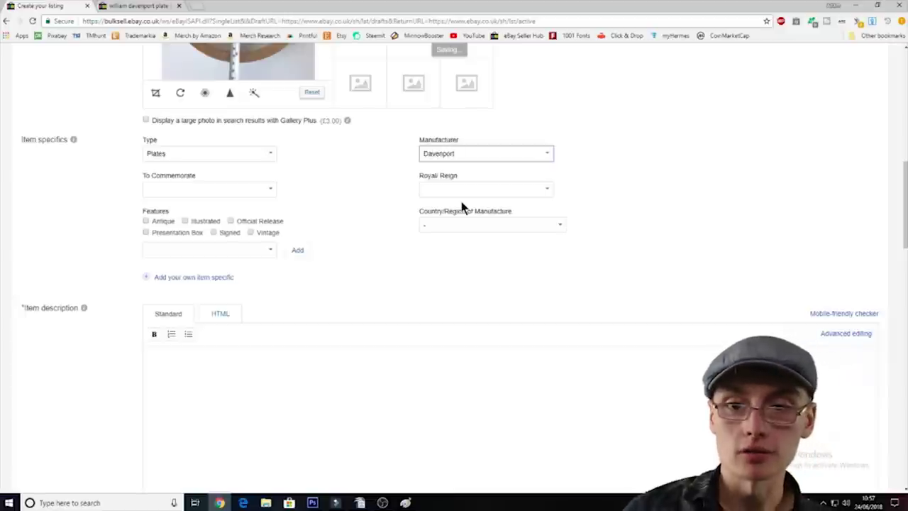
Set the Royal Reign item specific to Elizabeth II (1952-Now)
click(449, 189)
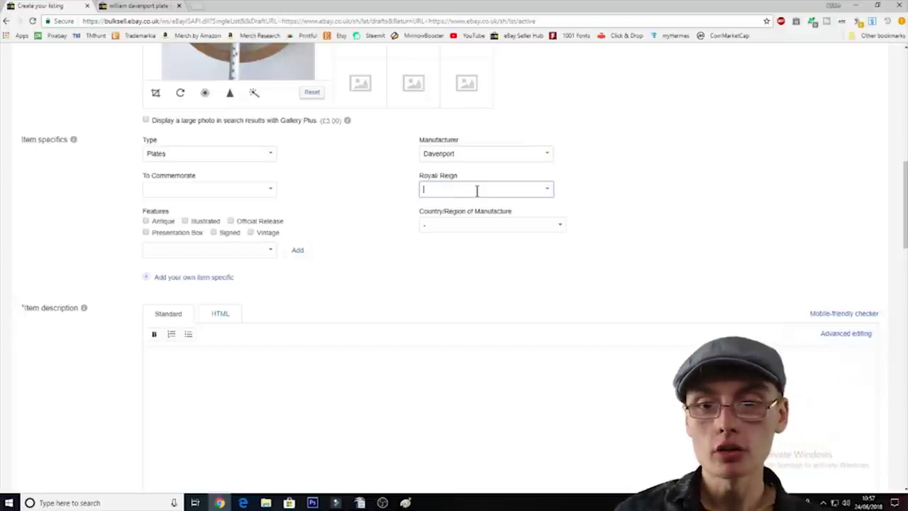
text(E)
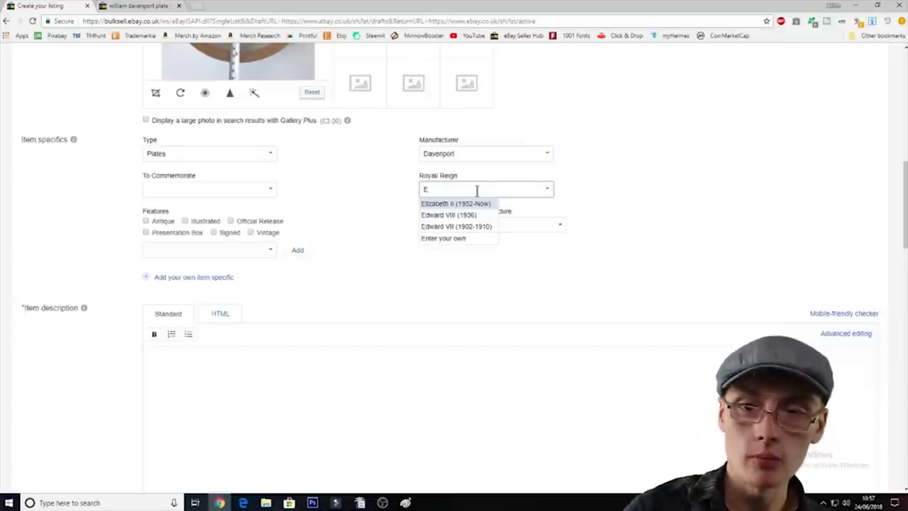
click(474, 204)
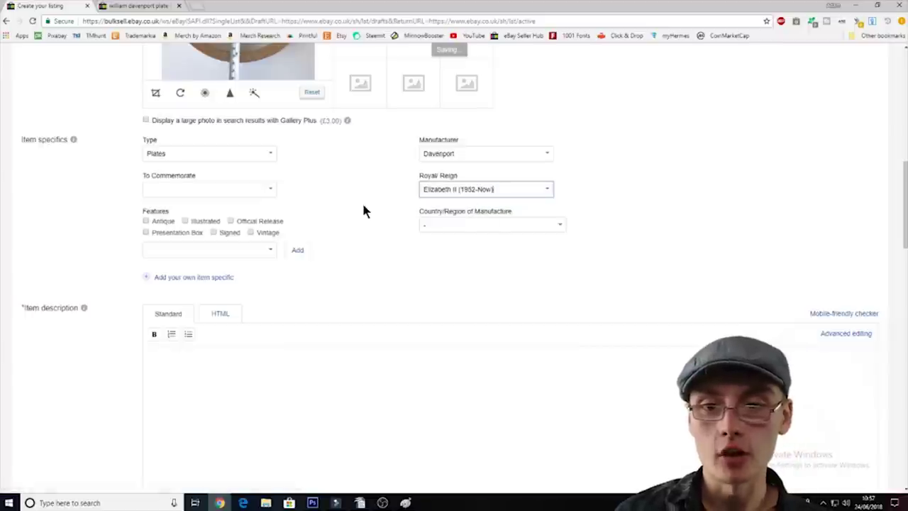
Check the enlarged inscription photo and enter William as a custom value for the To Commemorate item specific
click(263, 189)
click(272, 190)
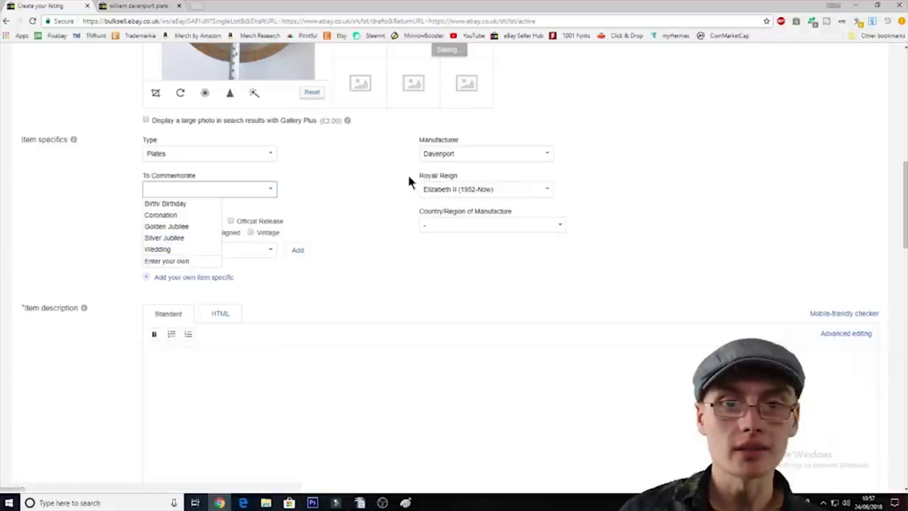
scroll(357, 192, up, 2)
click(451, 73)
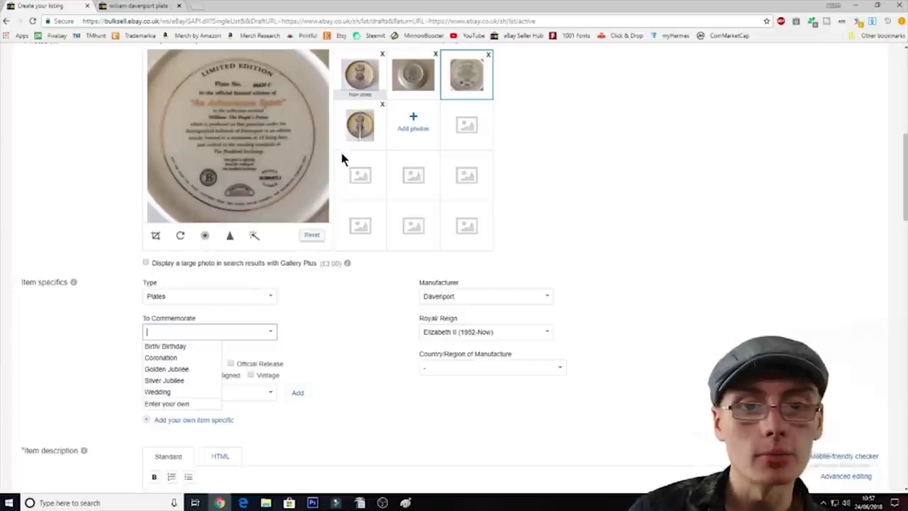
click(231, 151)
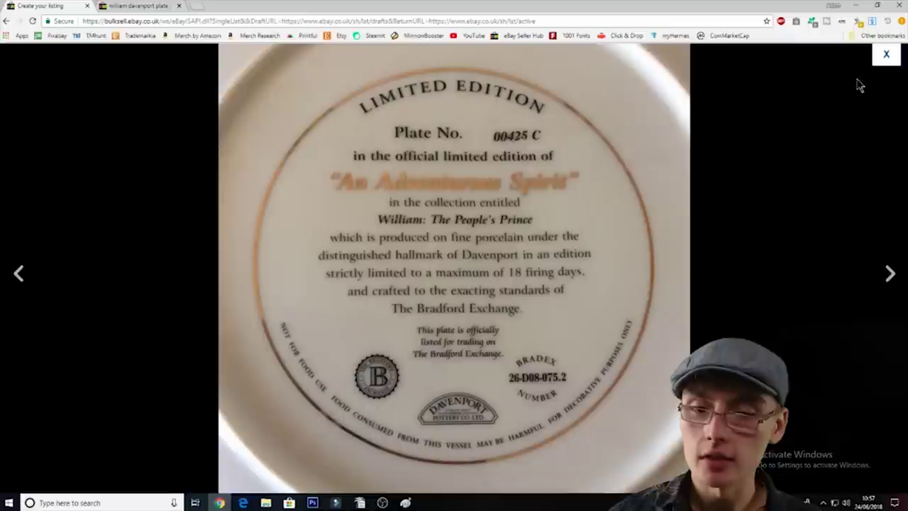
click(883, 60)
click(188, 338)
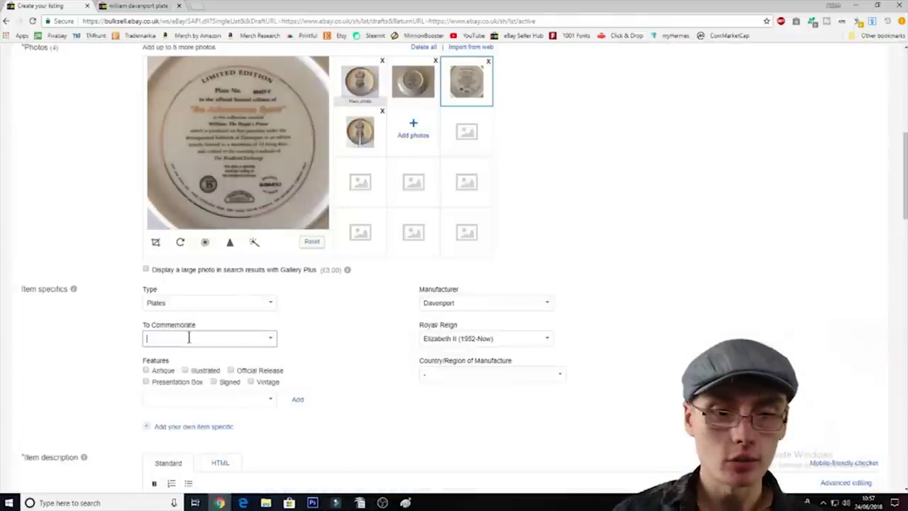
text(Willi)
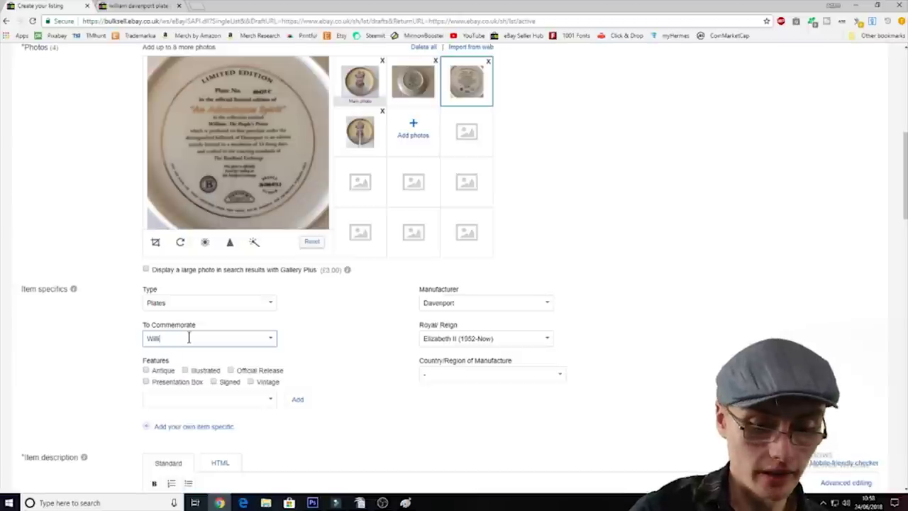
text(am)
click(356, 348)
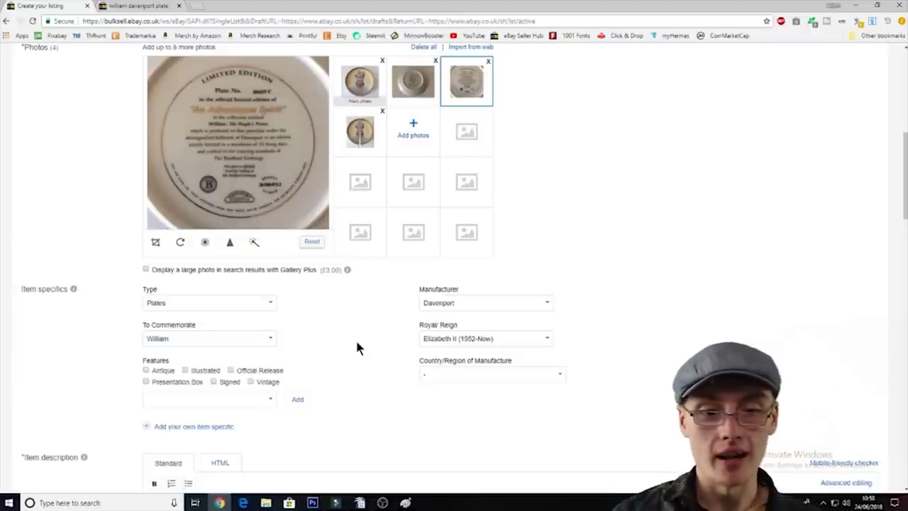
Mark the plate as an Official Release in its features and check this against the enlarged inscription photo
click(231, 370)
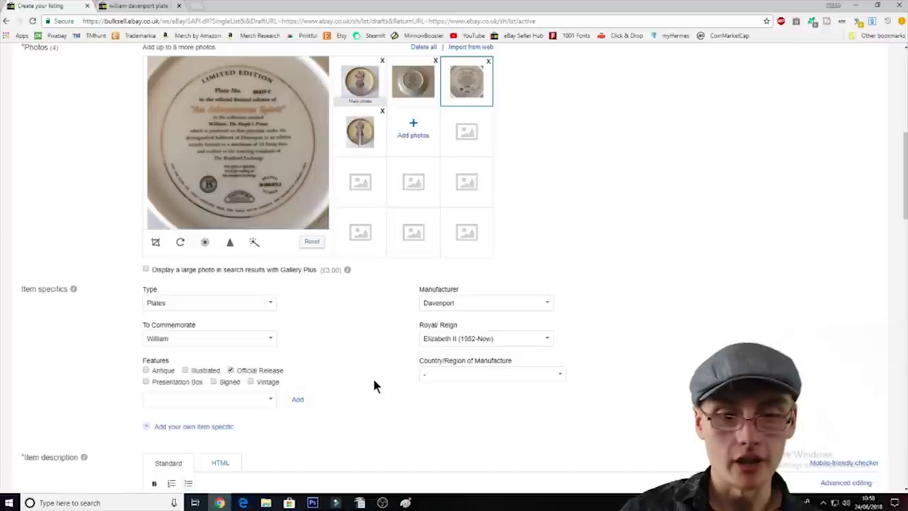
click(497, 375)
click(312, 216)
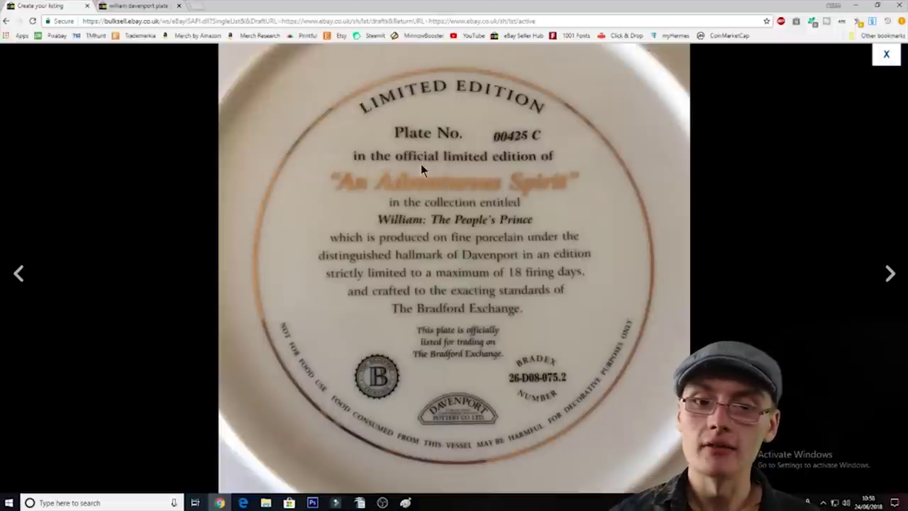
click(885, 57)
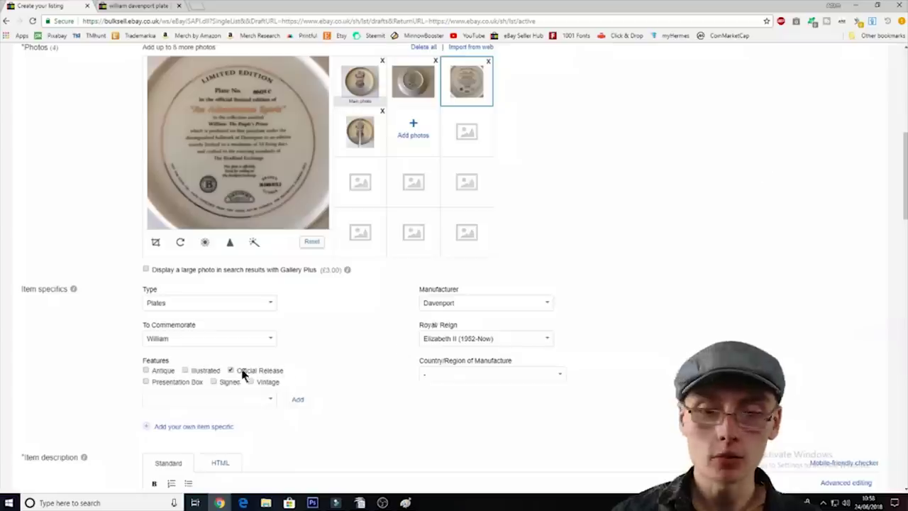
Check the enlarged inscription photo for the plate's origin and set Country/Region of Manufacture to United Kingdom
click(476, 376)
click(238, 142)
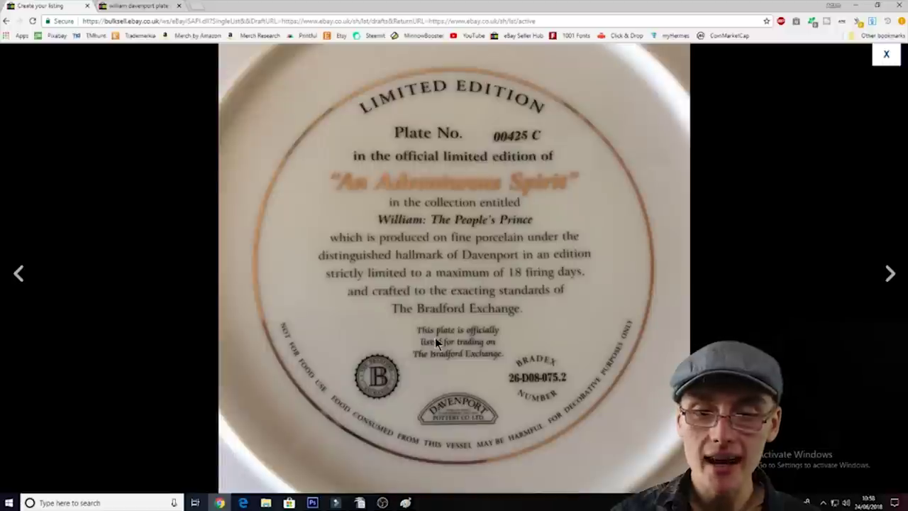
click(884, 55)
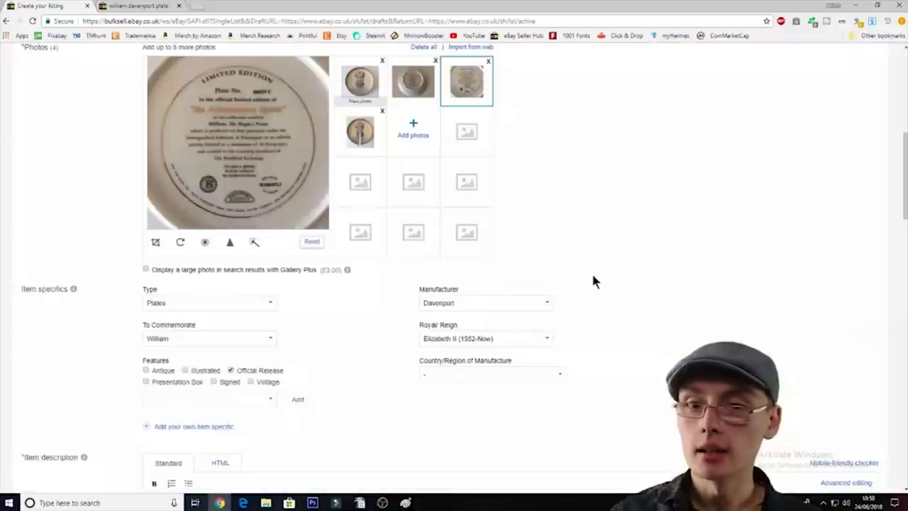
click(482, 371)
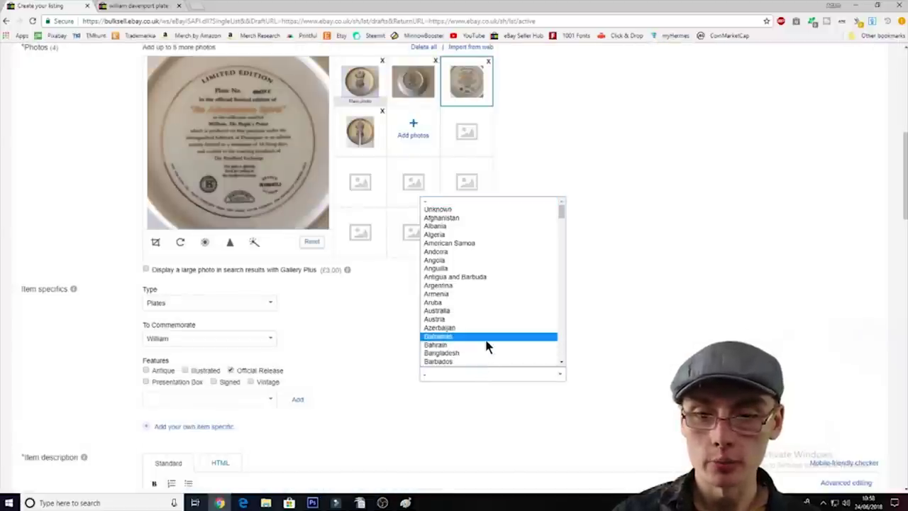
scroll(494, 298, down, 15)
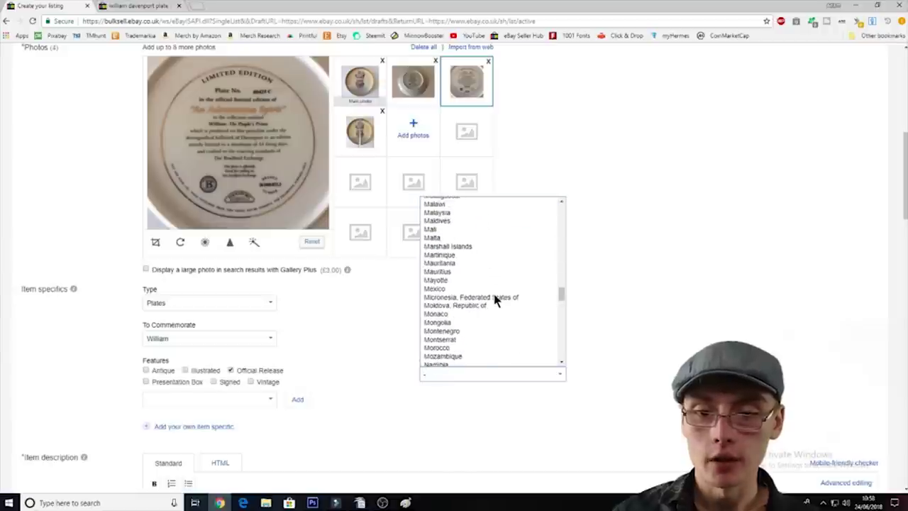
scroll(494, 299, down, 20)
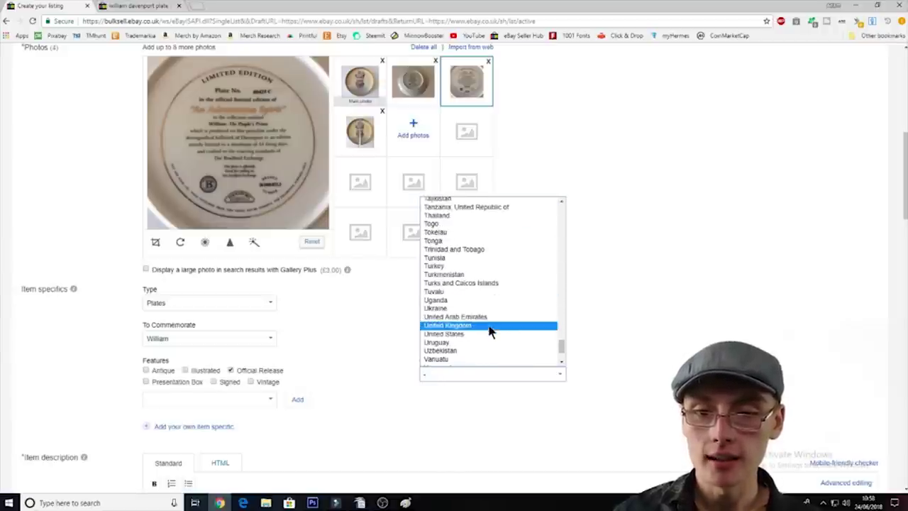
click(491, 327)
click(269, 400)
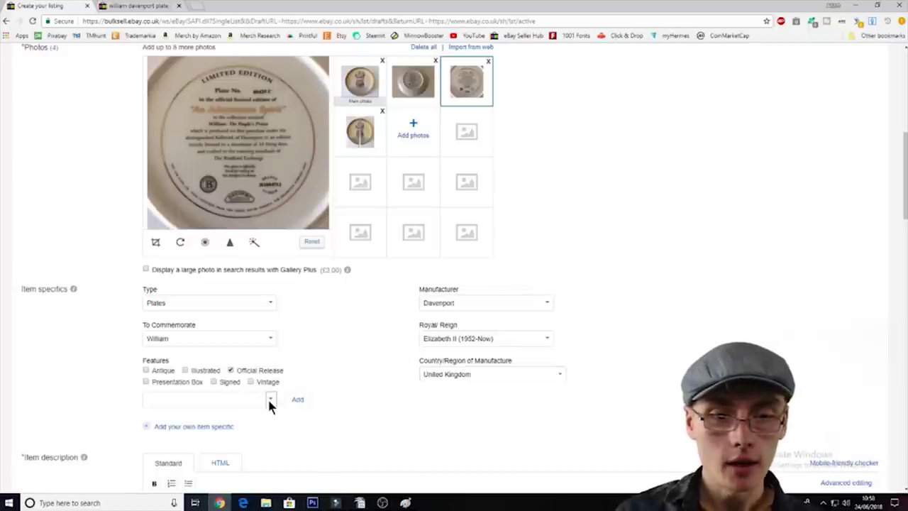
click(333, 362)
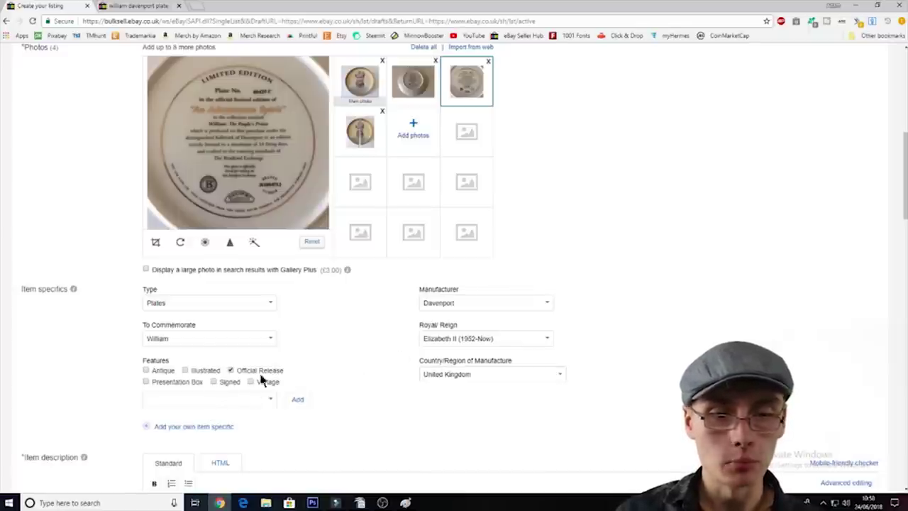
scroll(294, 367, down, 2)
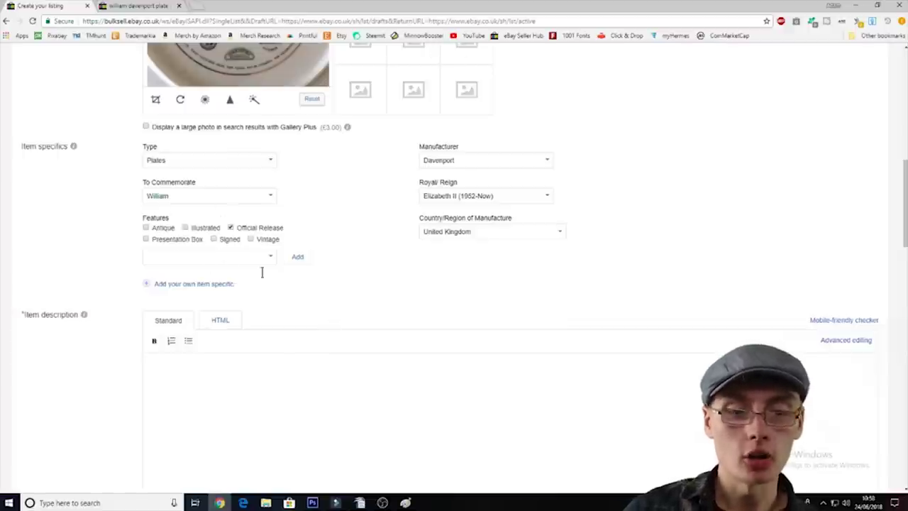
scroll(356, 212, up, 1)
scroll(356, 216, down, 2)
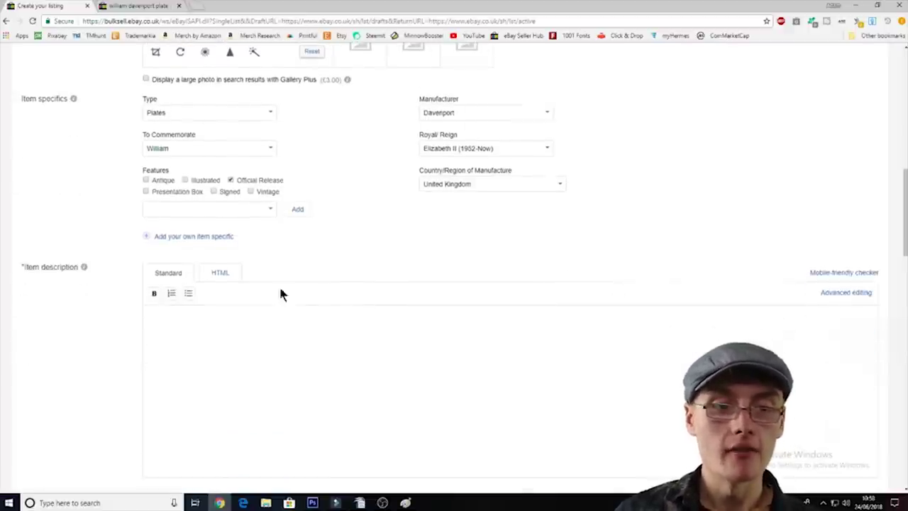
scroll(280, 293, down, 1)
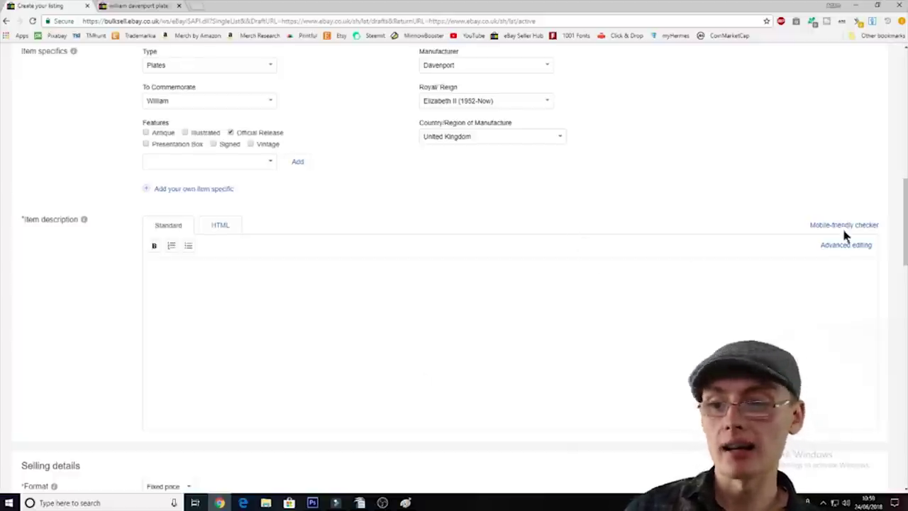
Copy the full listing title into the item description as its opening line and start a new paragraph below it
drag(904, 222, 904, 92)
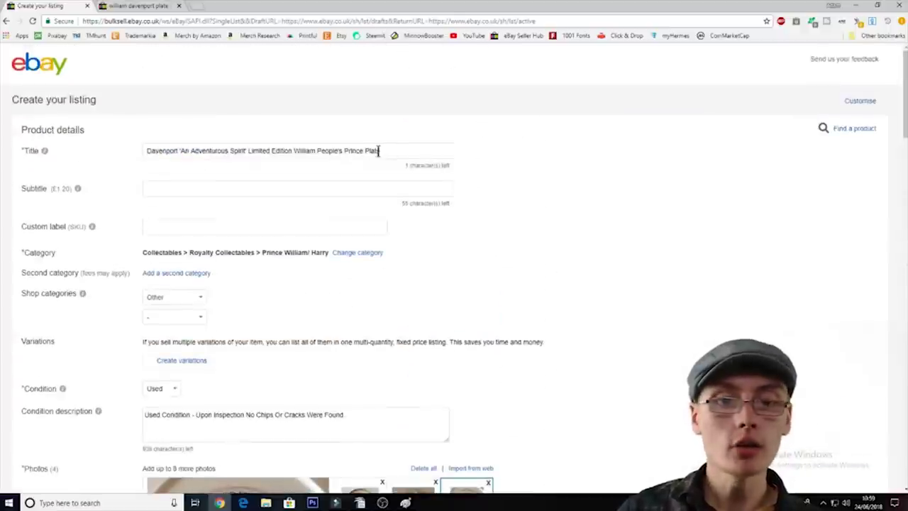
drag(381, 150, 63, 162)
right_click(217, 153)
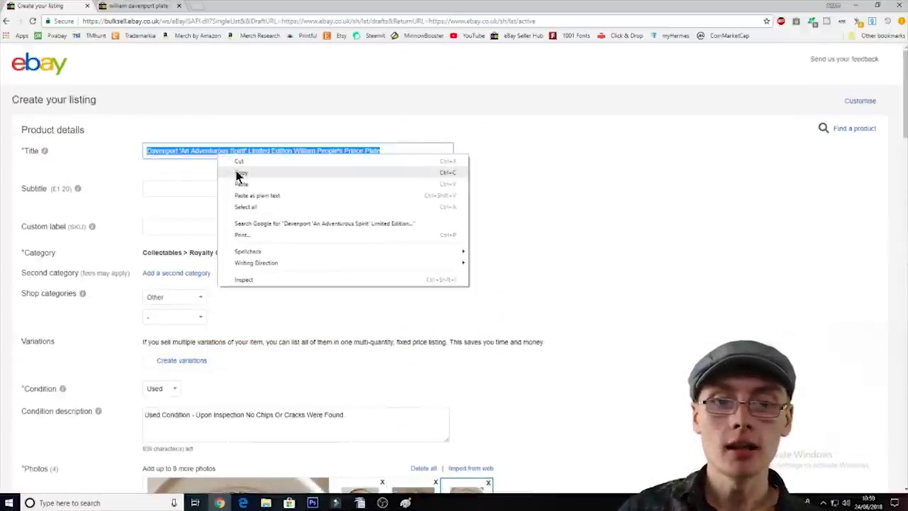
click(239, 175)
scroll(375, 262, down, 12)
right_click(282, 256)
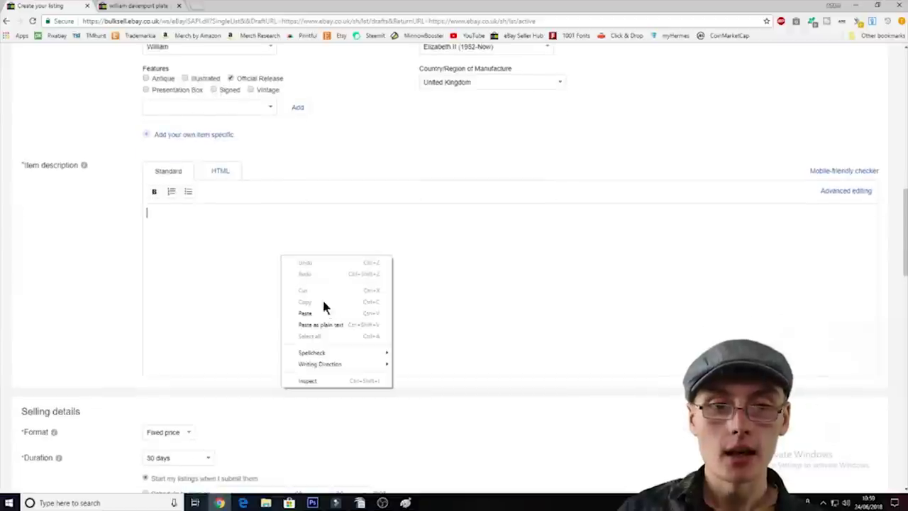
click(325, 313)
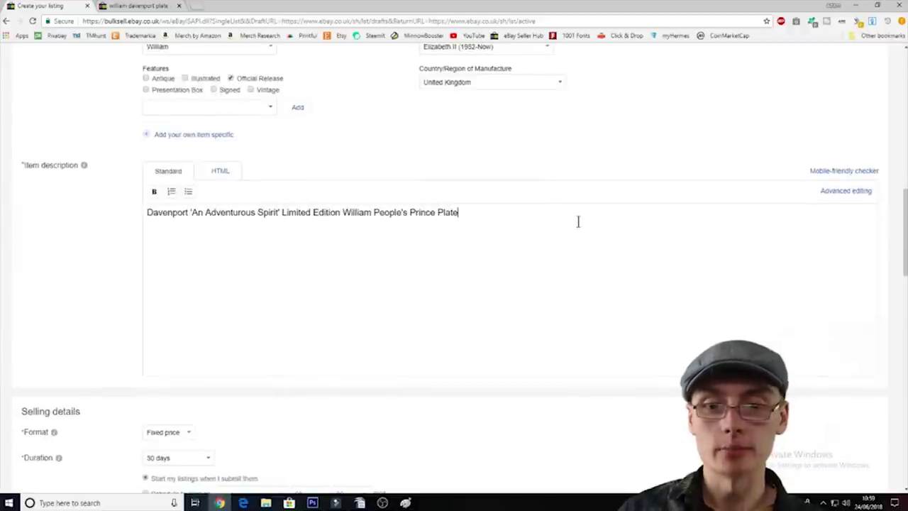
key(Return)
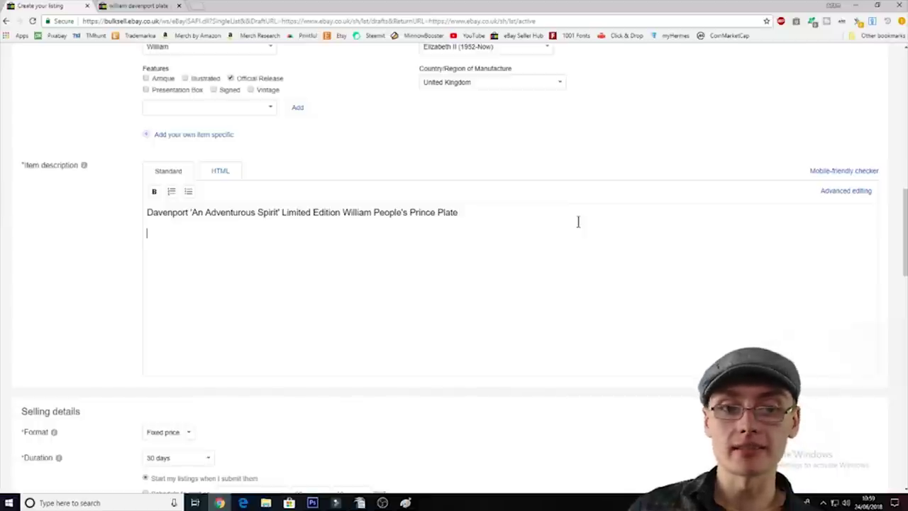
Copy the condition description text about no chips or cracks into the item description below the title line
scroll(513, 219, up, 8)
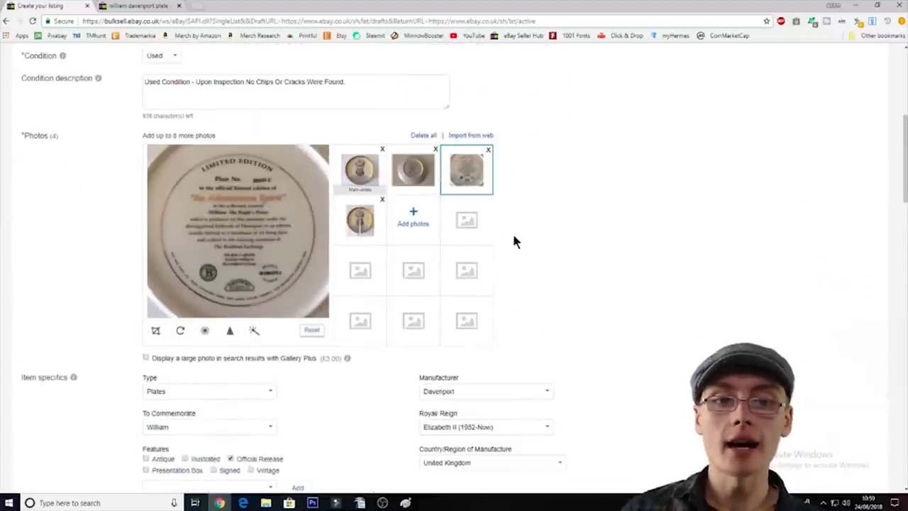
click(360, 176)
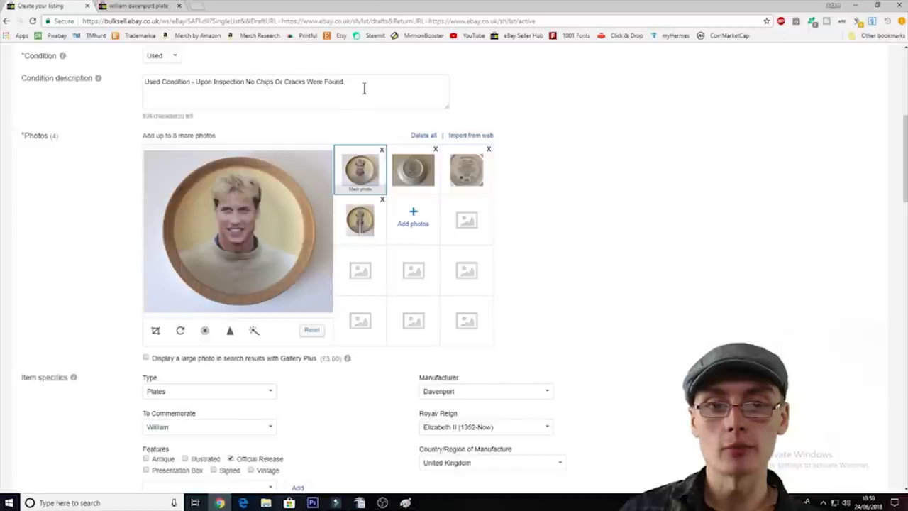
drag(363, 84, 79, 83)
right_click(196, 80)
click(209, 90)
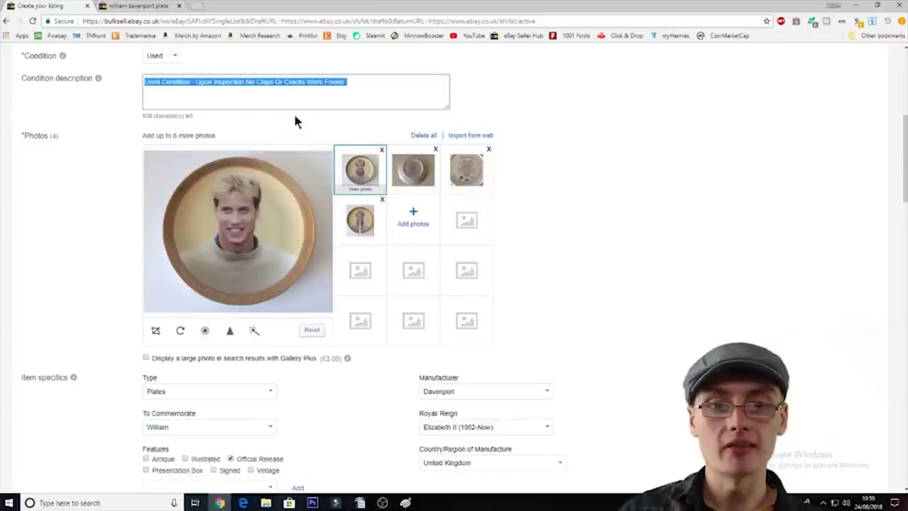
scroll(291, 141, down, 5)
click(542, 173)
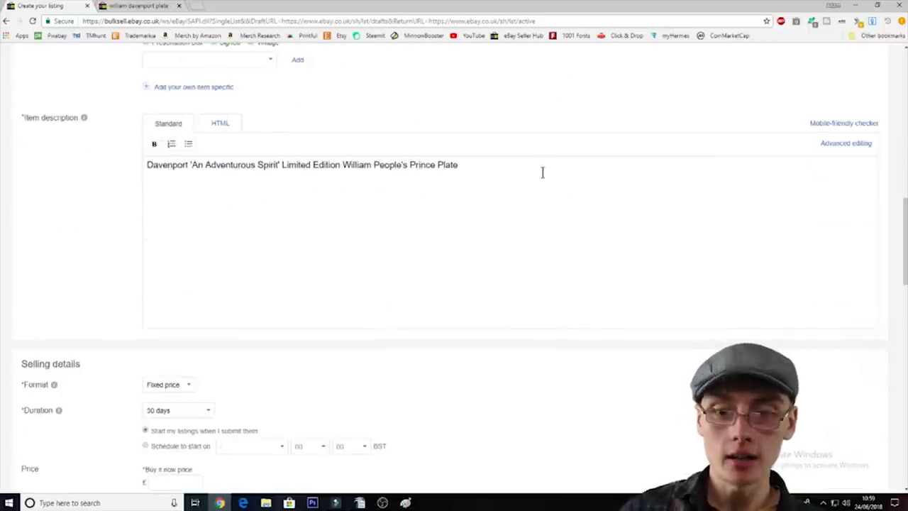
key(ctrl+v)
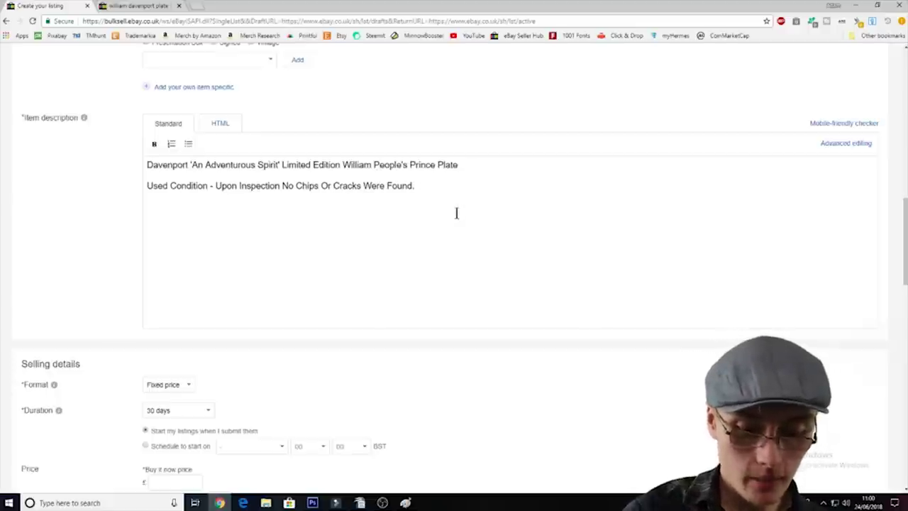
Add "Made By Davenport. Royalty Collectable Plate." after the condition sentence in the item description
text(Ma)
key(BackSpace)
text(a)
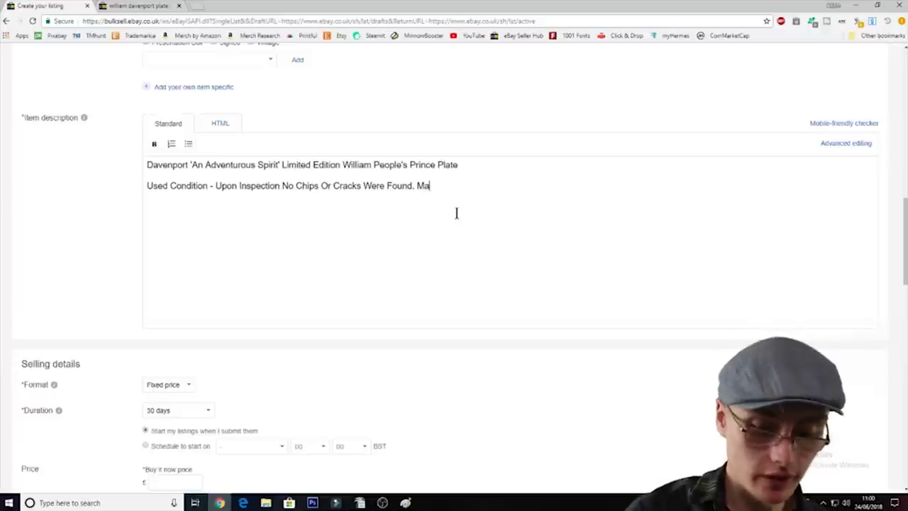
text(de By D)
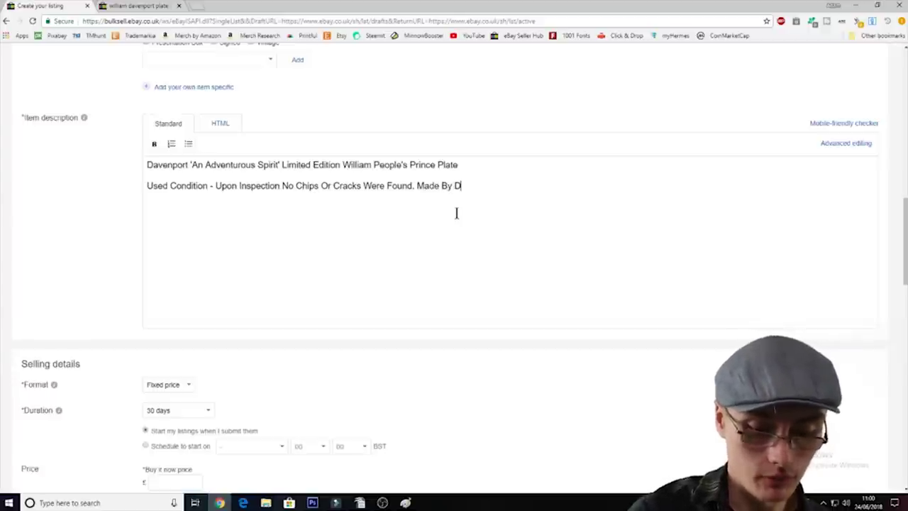
text(avenpor)
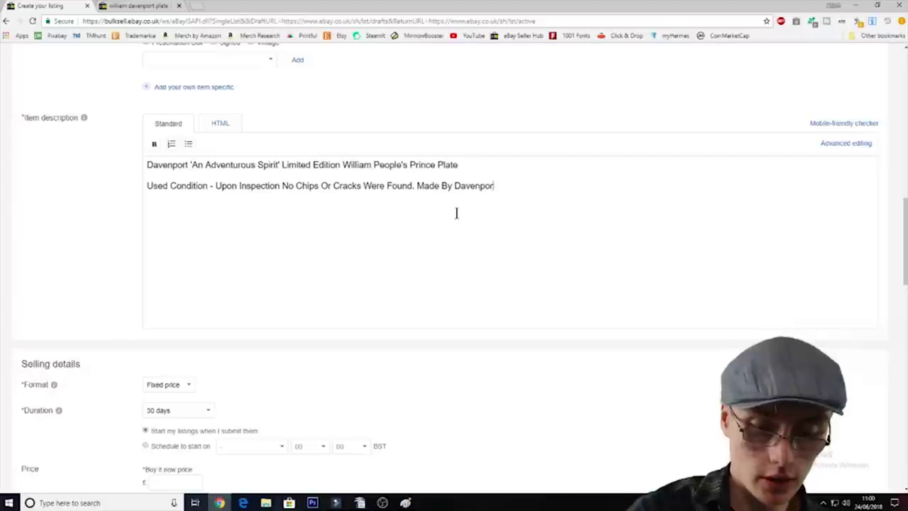
text(t. Ro)
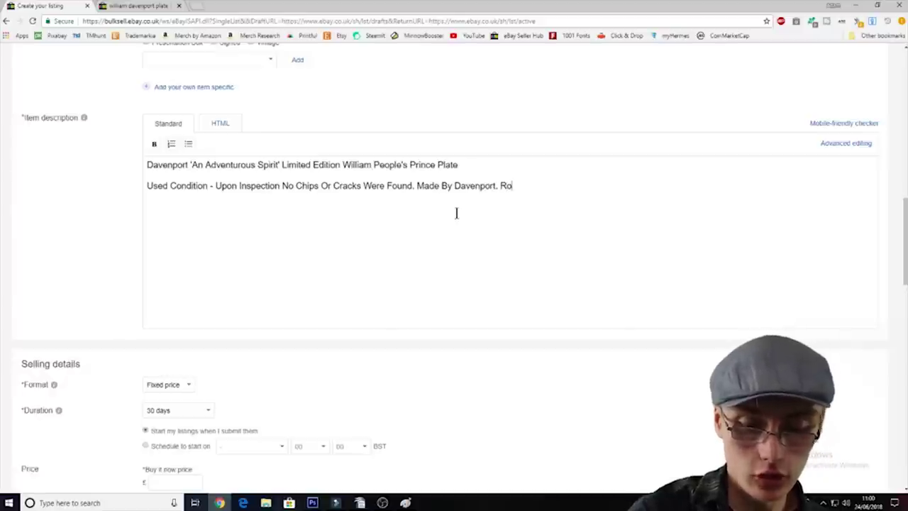
text(yalty )
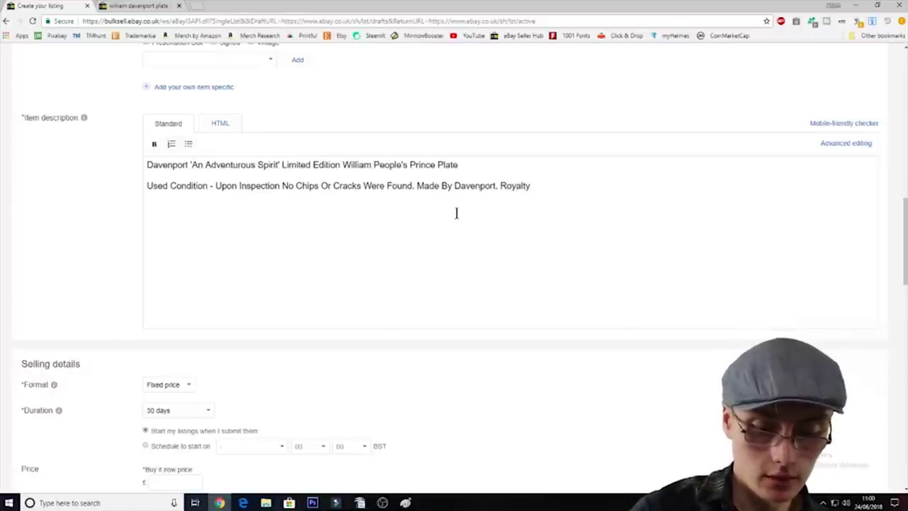
text(Collectab)
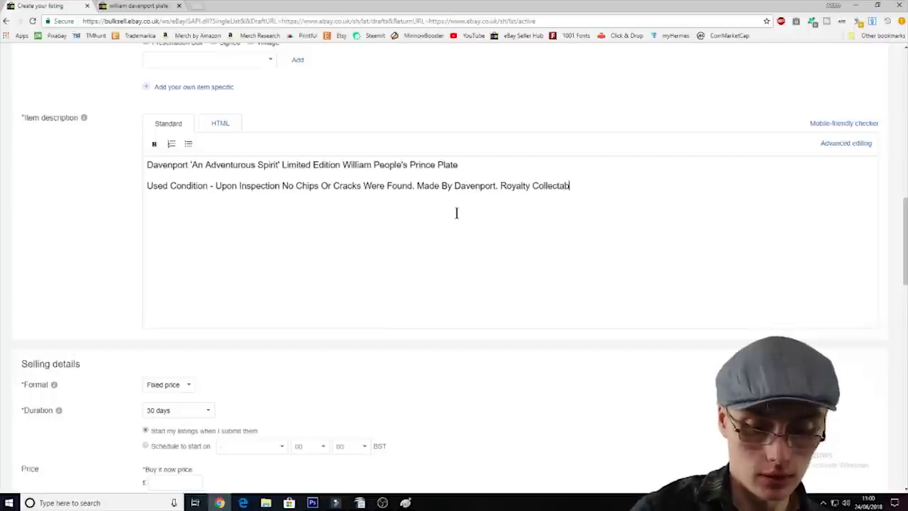
text(le Plate)
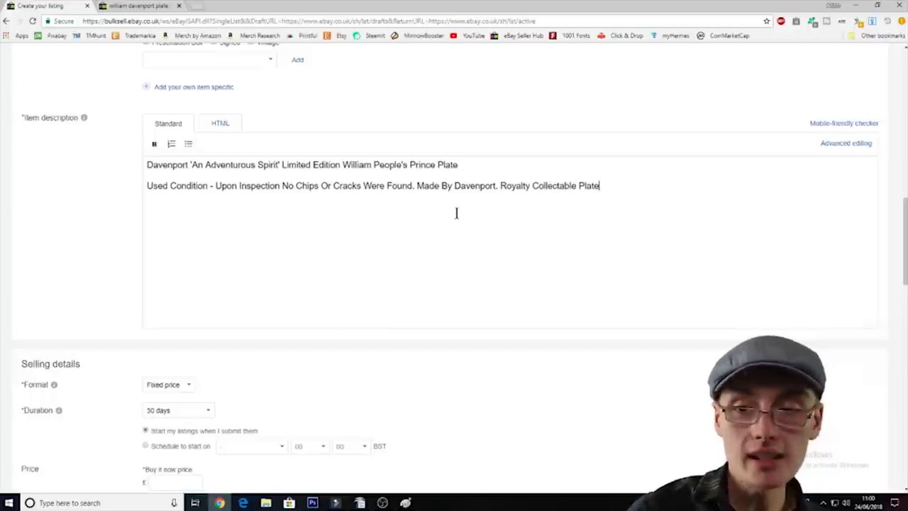
text(.)
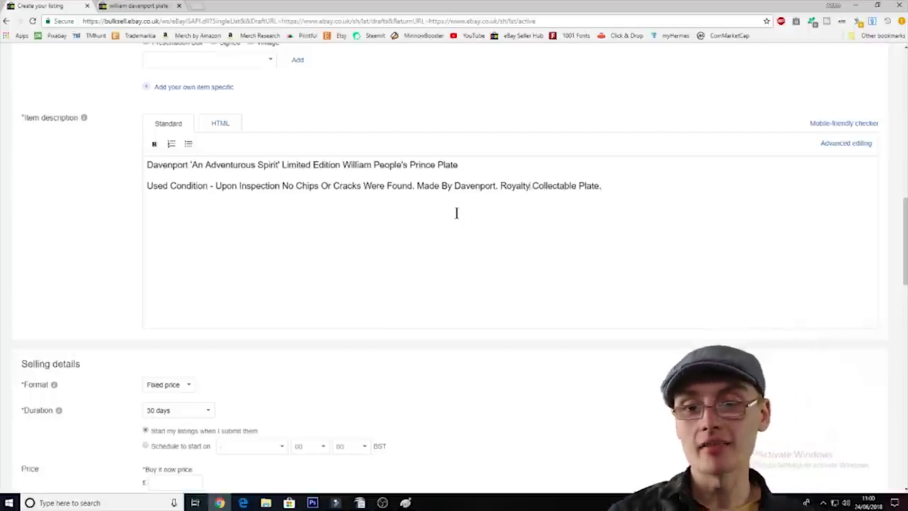
Move the "Royalty Collectable Plate." sentence into its own paragraph in the item description
key(ctrl+Left)
key(ctrl+Left)
key(ctrl+Left)
key(Return)
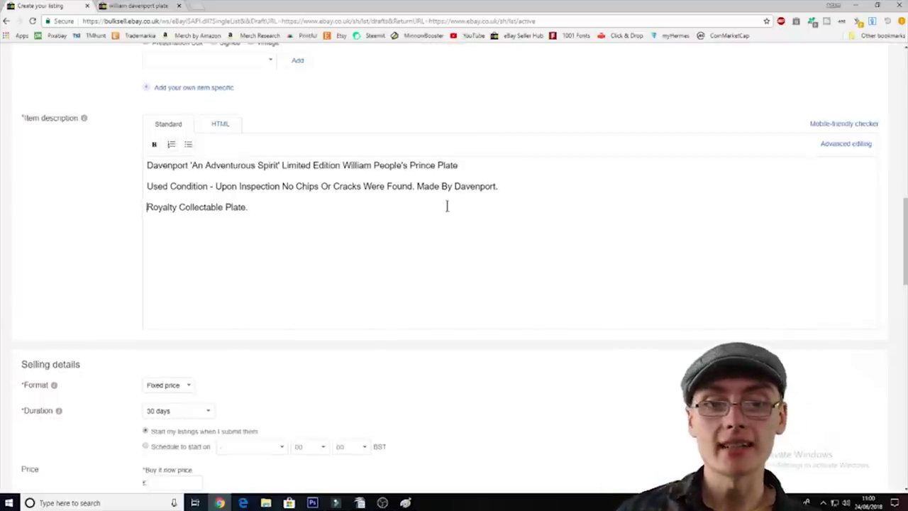
Examine the enlarged inscription photo and the listing title for details that describe the plate
scroll(444, 208, up, 6)
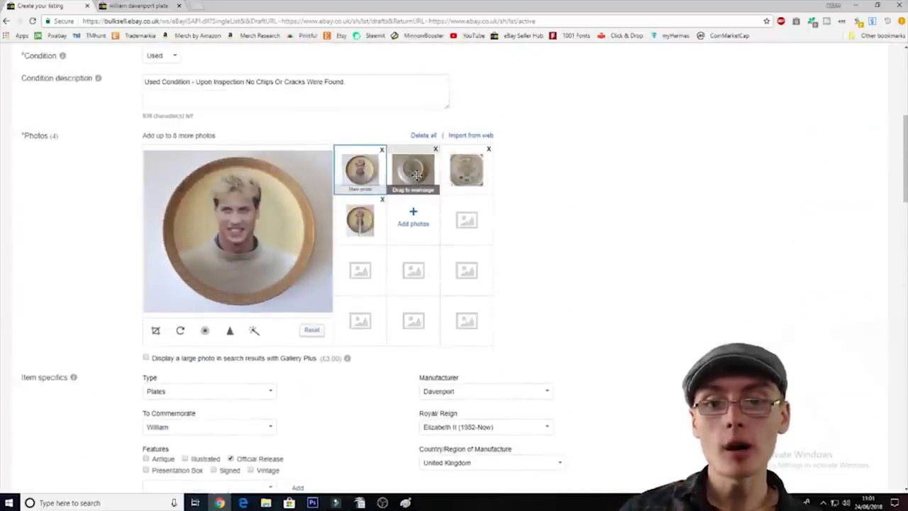
click(466, 170)
click(263, 234)
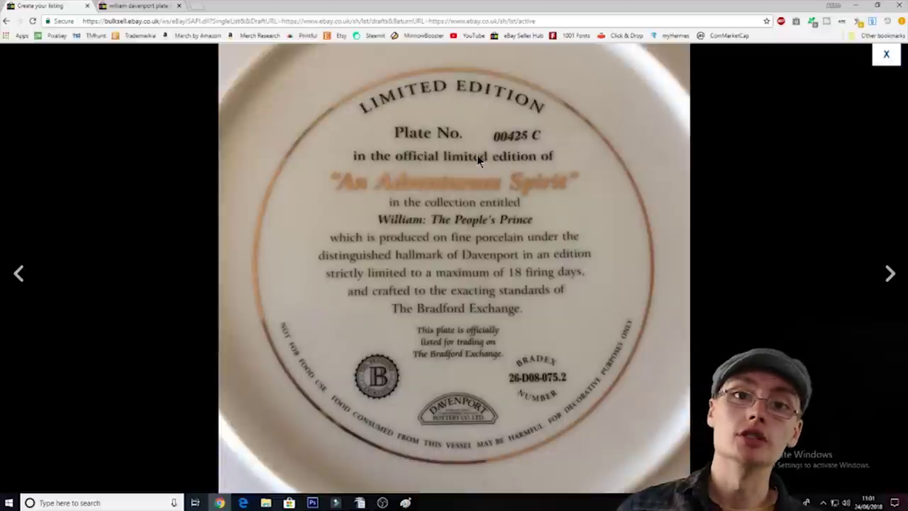
click(887, 56)
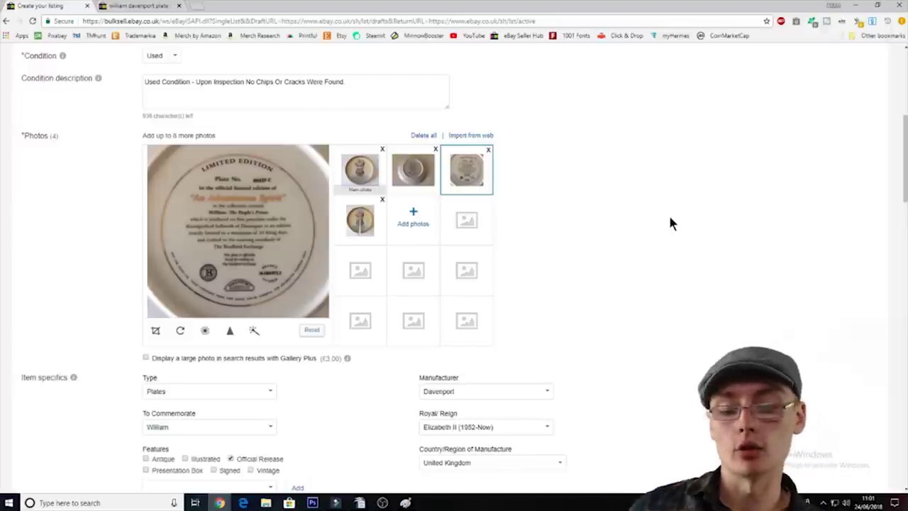
scroll(573, 242, up, 5)
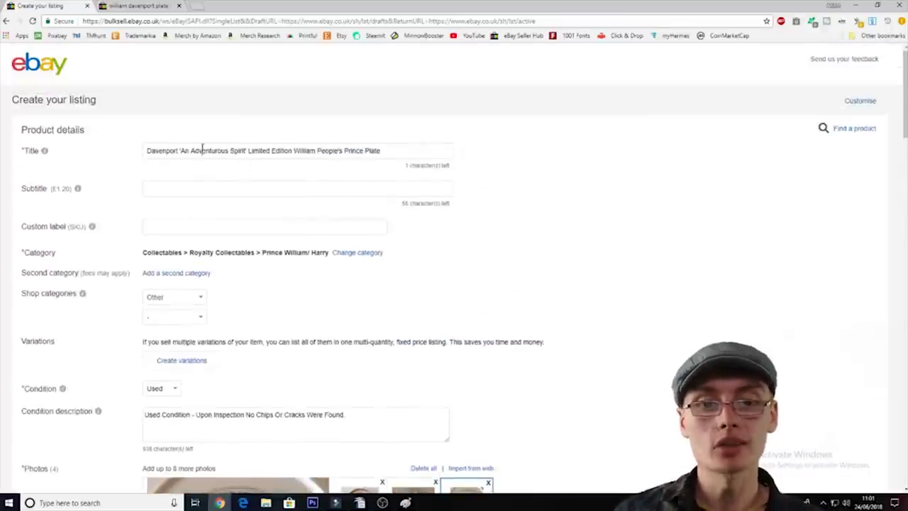
drag(146, 149, 432, 148)
click(432, 149)
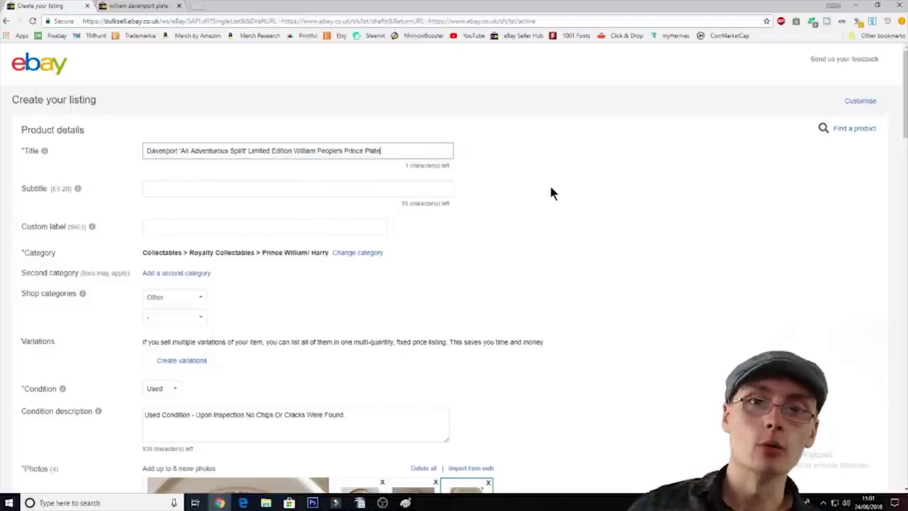
scroll(552, 191, down, 15)
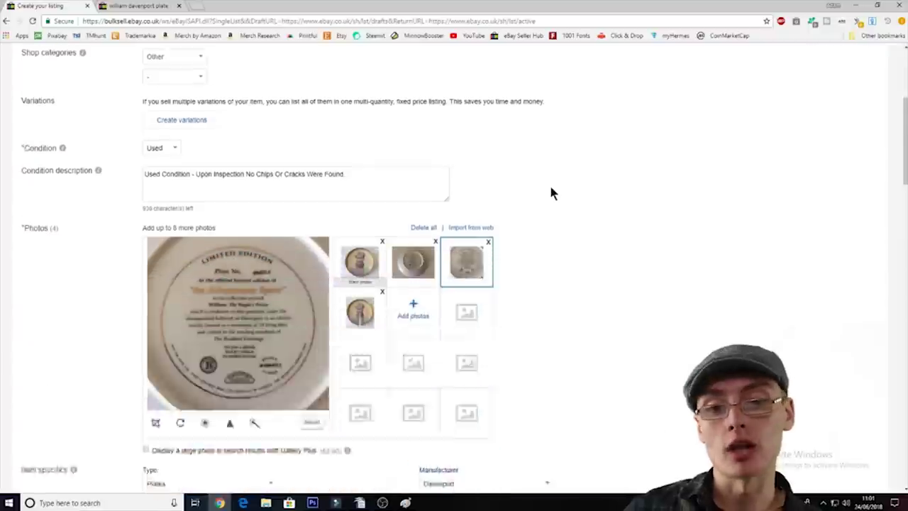
Make the title line of the item description bold and check the description's HTML source
scroll(549, 186, up, 6)
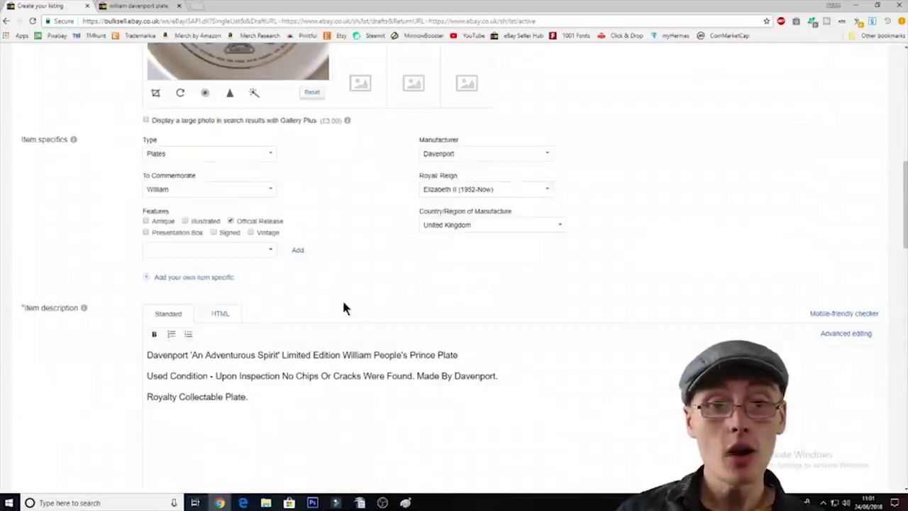
scroll(345, 308, down, 2)
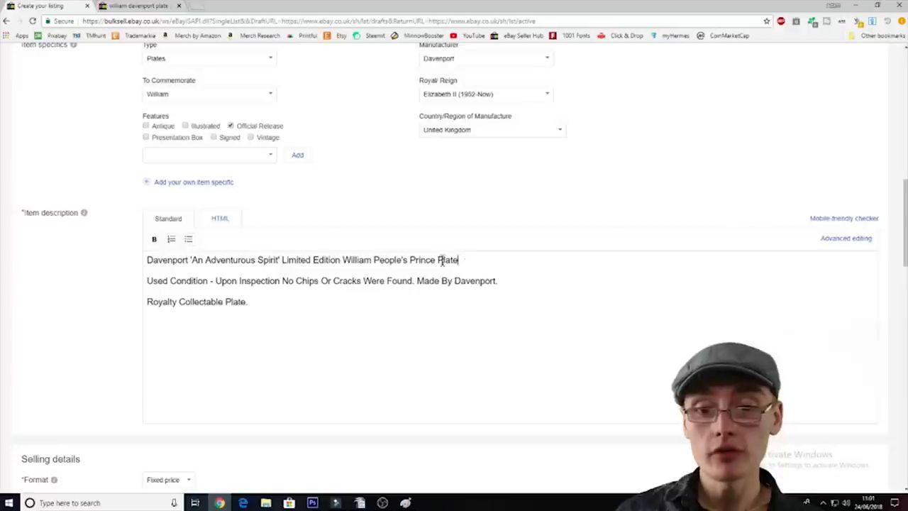
drag(460, 260, 147, 260)
click(154, 239)
click(354, 302)
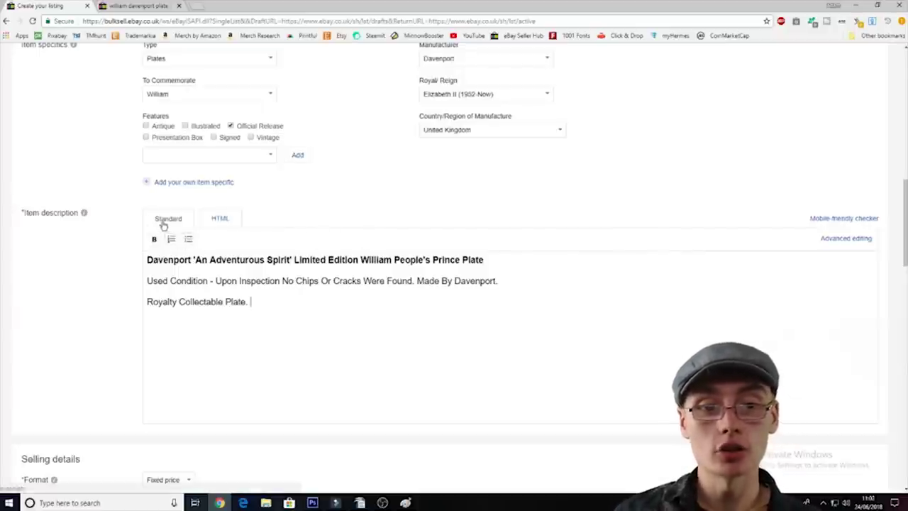
click(218, 220)
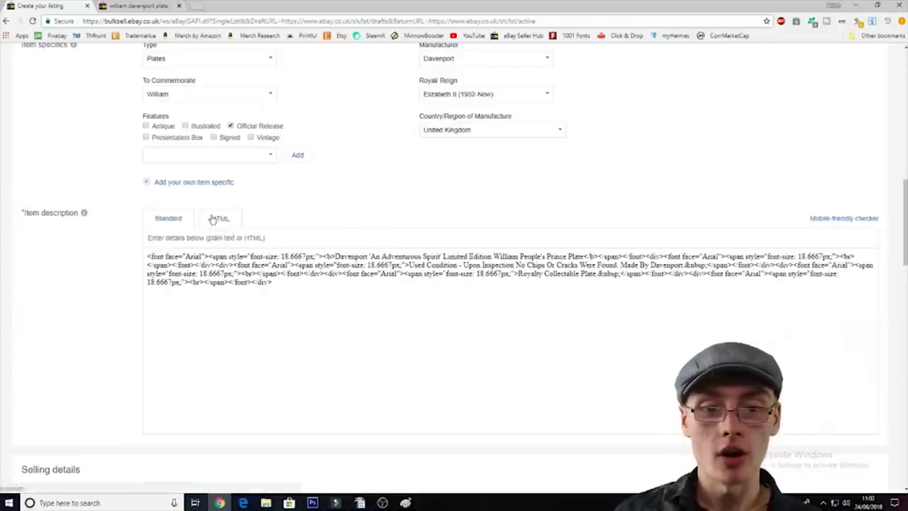
click(163, 230)
Review the available selling formats and choose Fixed price for the listing
scroll(328, 276, down, 3)
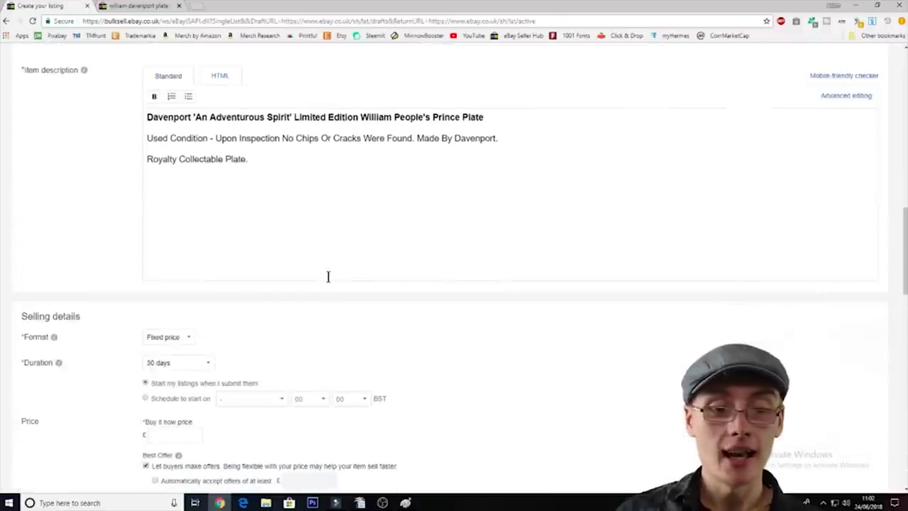
scroll(320, 314, down, 1)
click(165, 289)
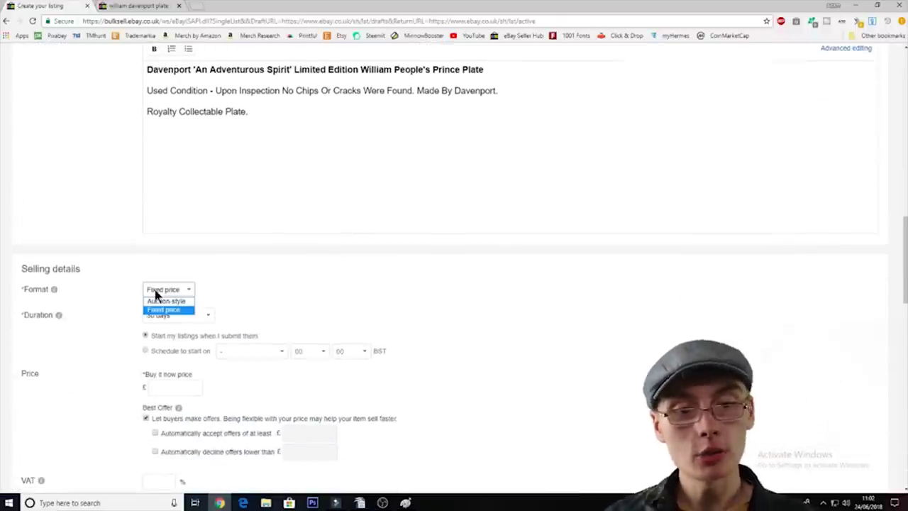
click(171, 281)
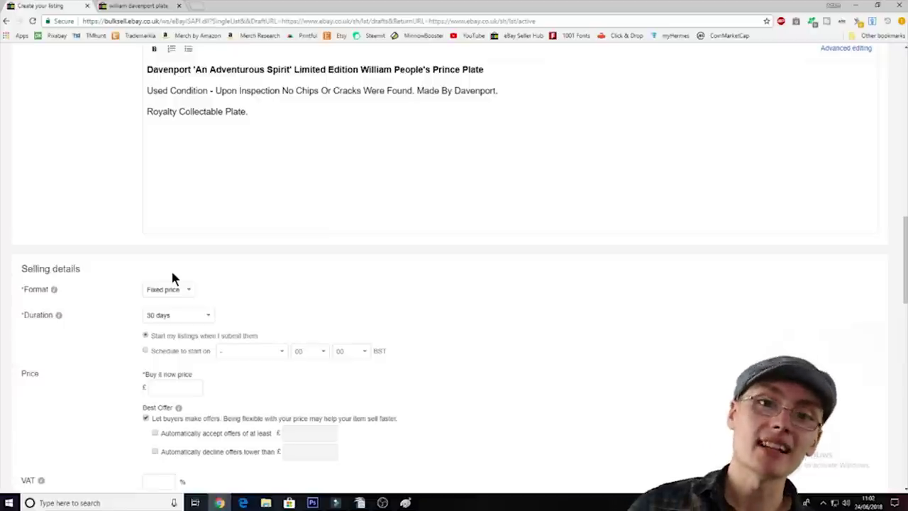
scroll(172, 278, down, 2)
click(173, 194)
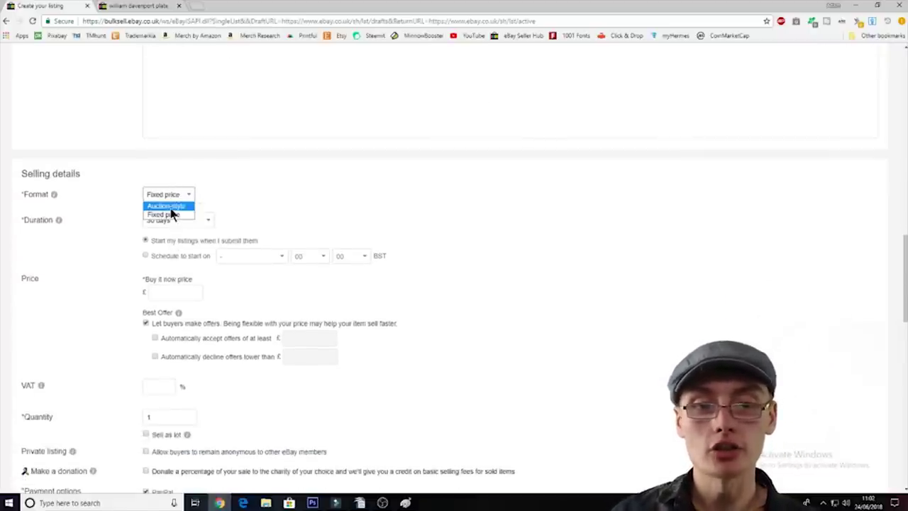
click(167, 215)
Review the duration choices and select 30 days, keeping the option to start the listing upon submission
click(176, 222)
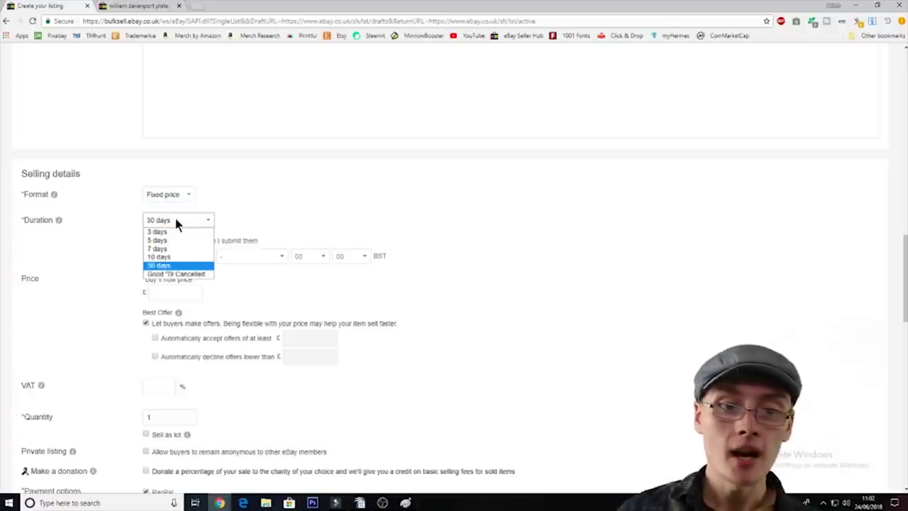
click(178, 266)
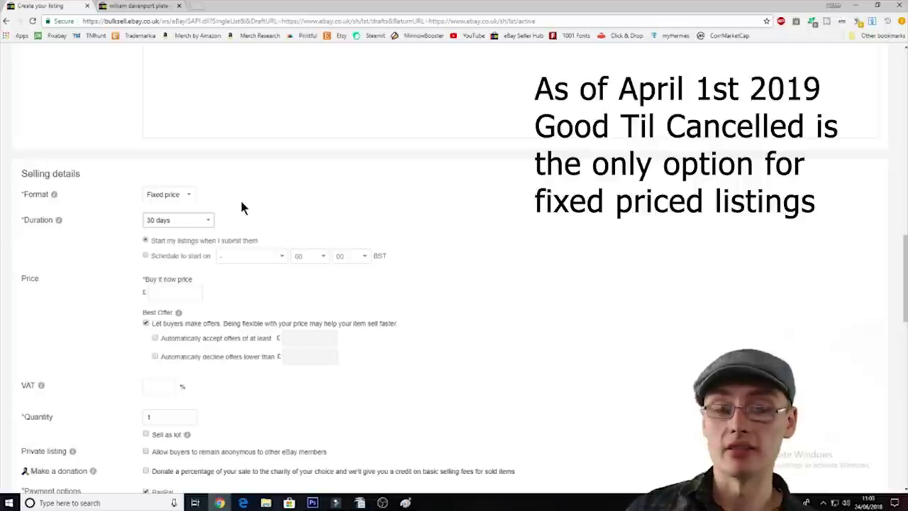
click(196, 220)
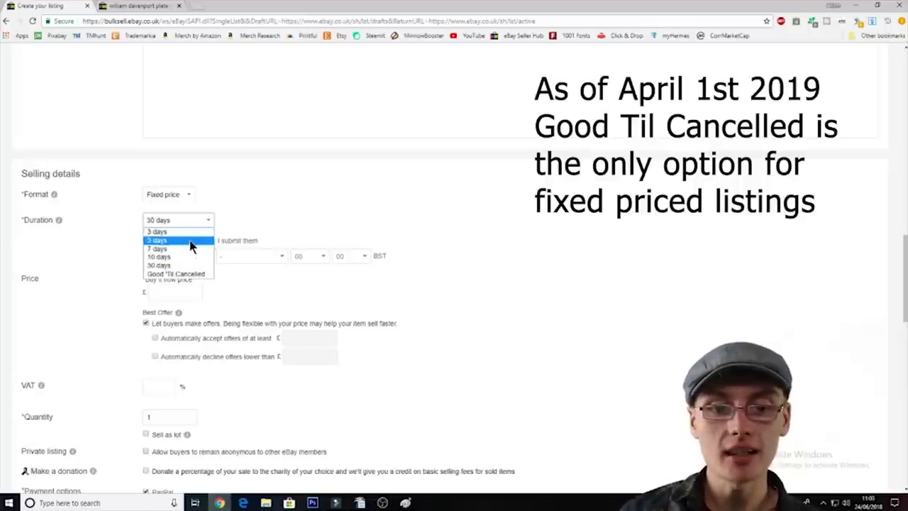
click(193, 264)
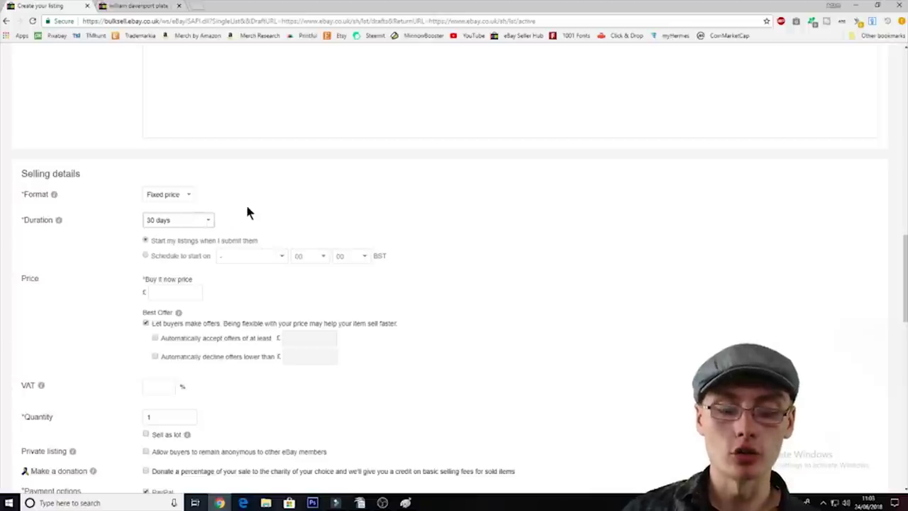
click(210, 220)
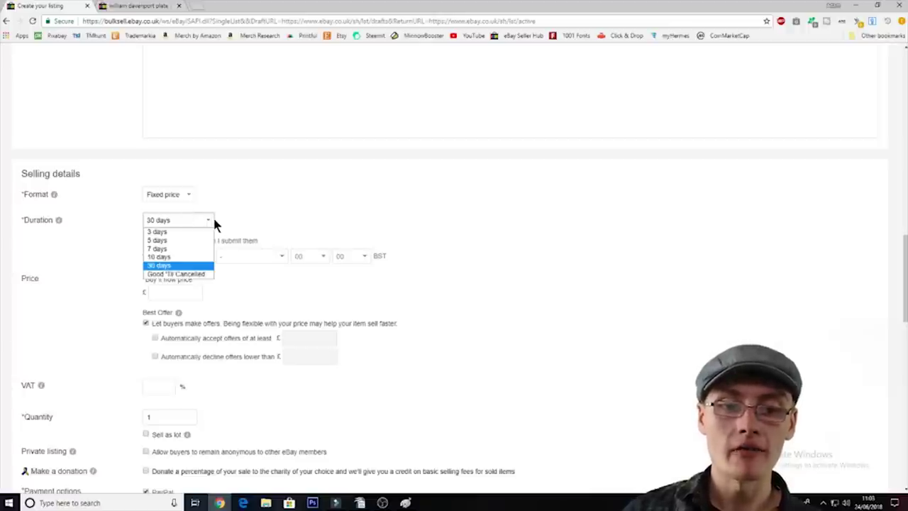
click(194, 265)
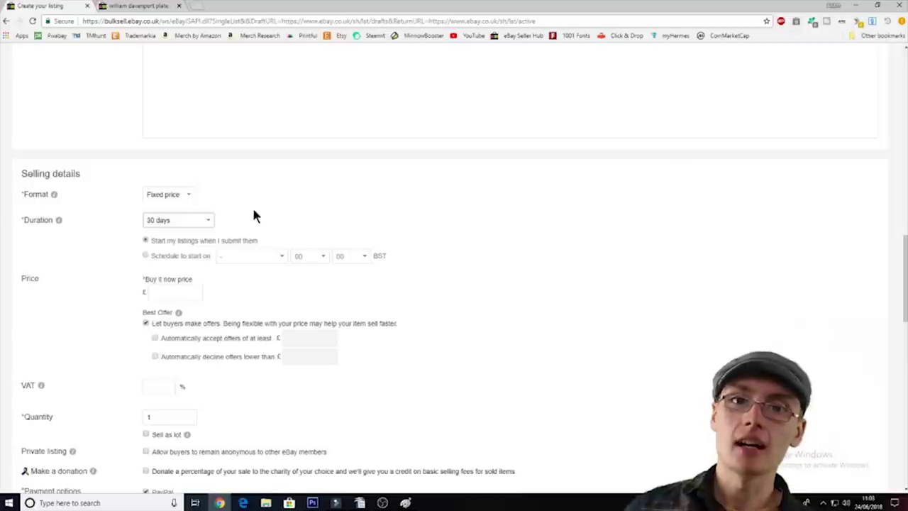
click(182, 219)
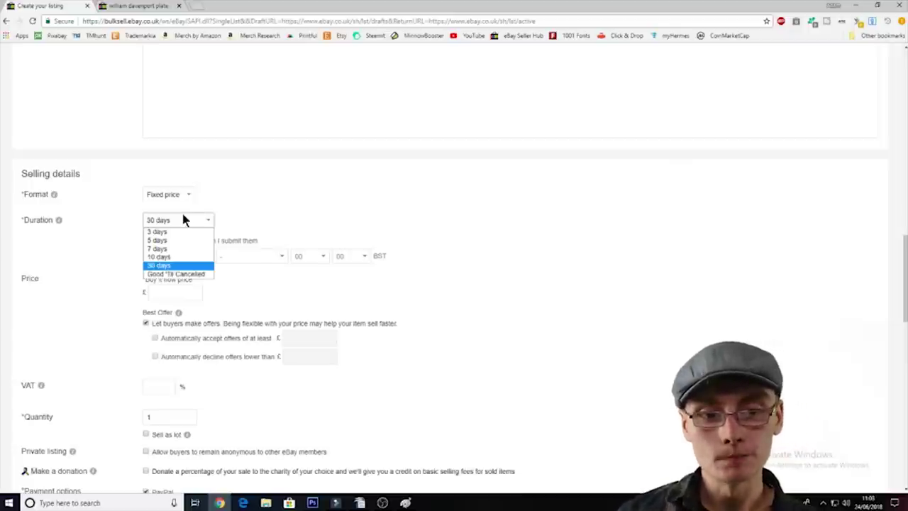
click(176, 264)
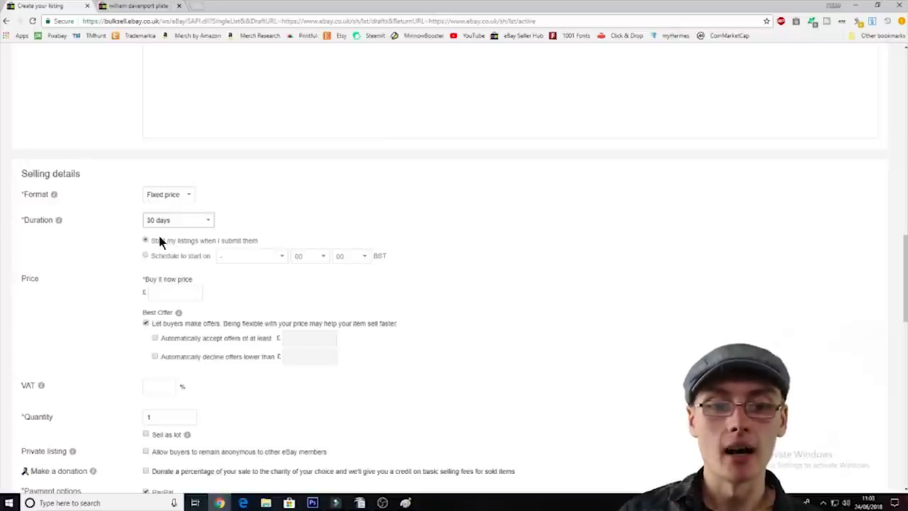
drag(152, 240, 247, 239)
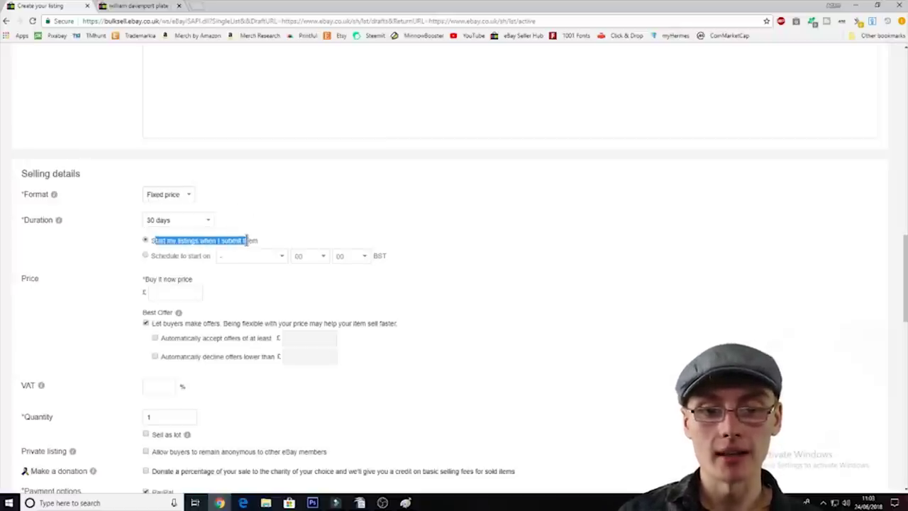
click(287, 233)
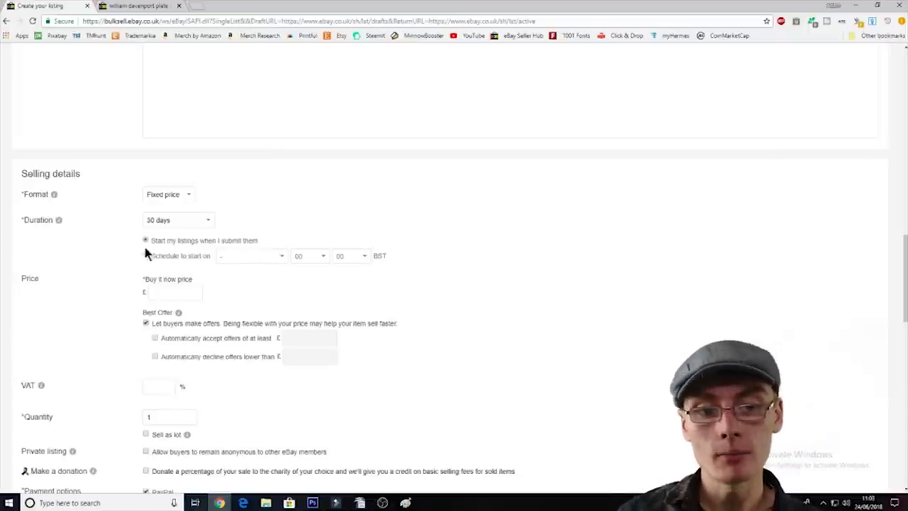
Set the Buy it now price to £9.95
scroll(209, 253, down, 1)
click(174, 244)
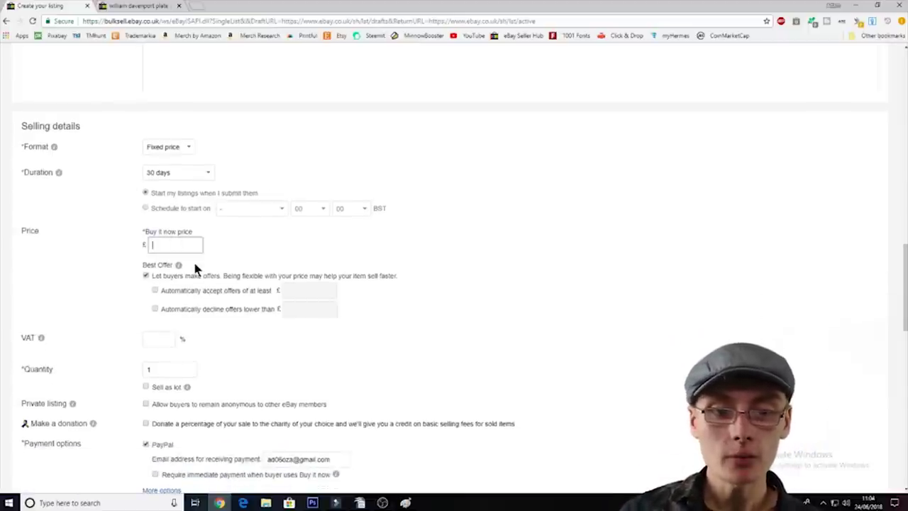
text(9.95)
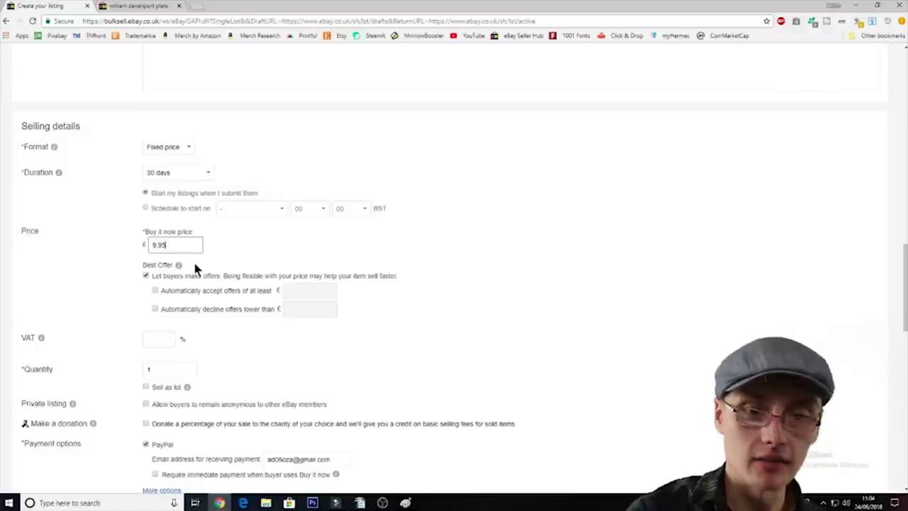
Compare the Buy it now price with the prices and postage of similar William Davenport plates in the search results
click(218, 252)
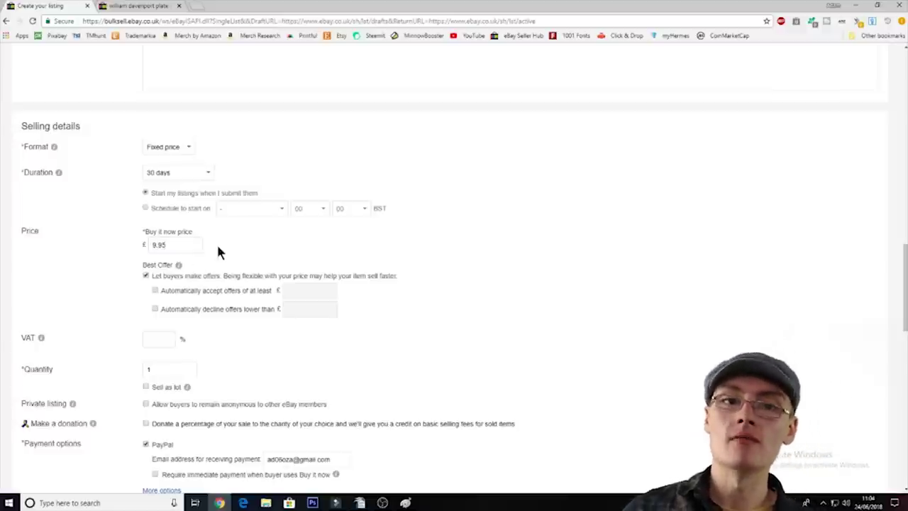
click(134, 5)
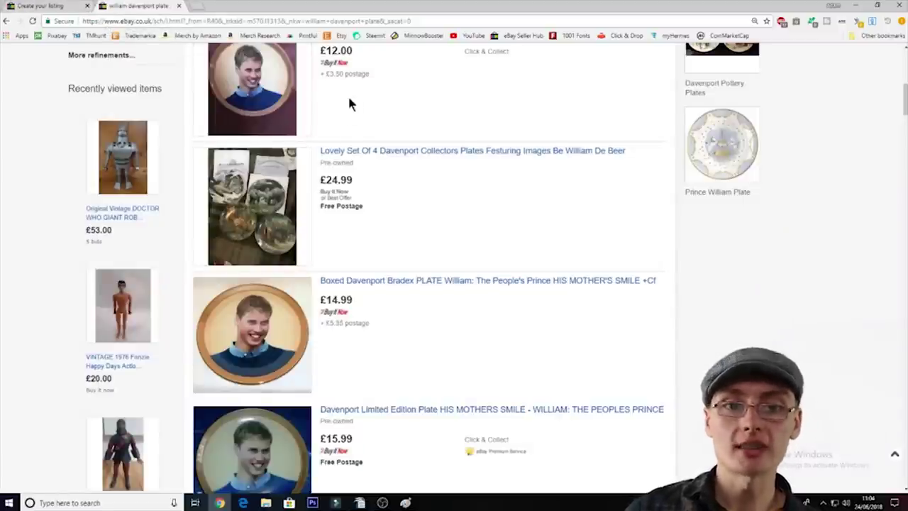
click(50, 5)
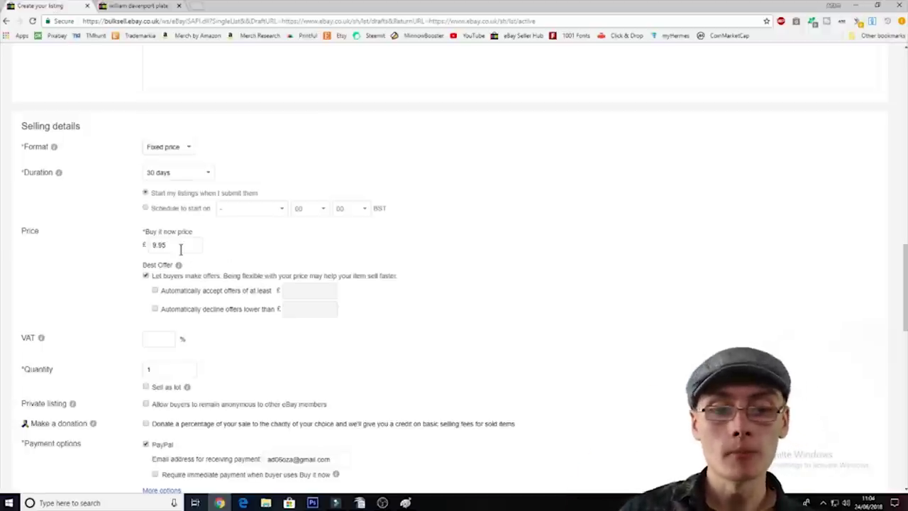
click(169, 6)
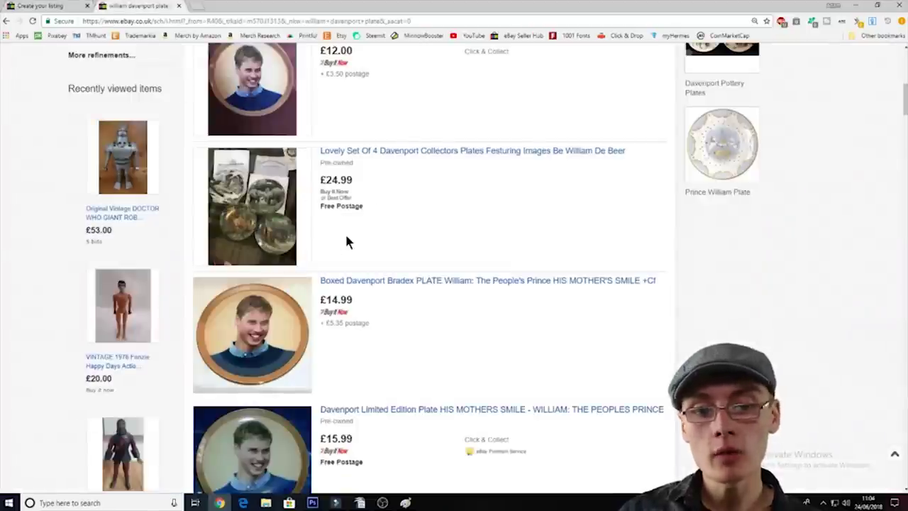
scroll(345, 238, up, 1)
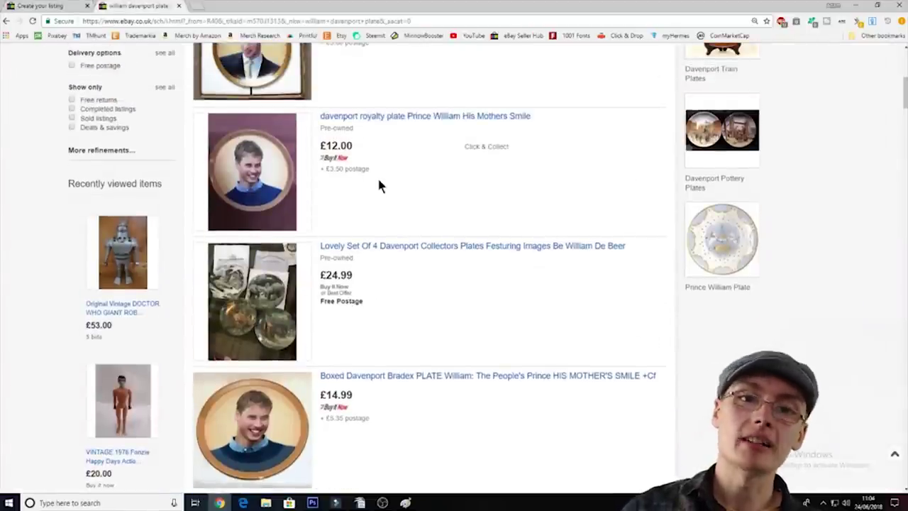
click(26, 6)
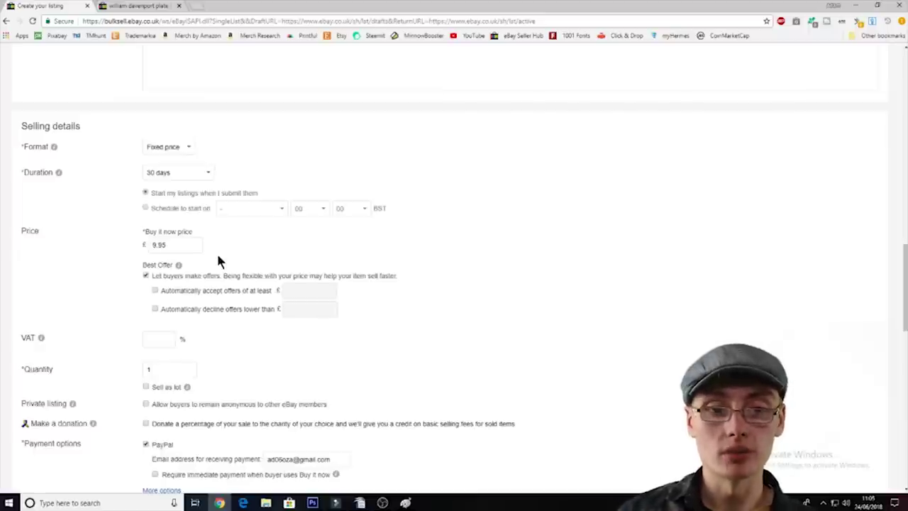
Turn off Best Offer for the listing and check the help note for the VAT rate
click(145, 275)
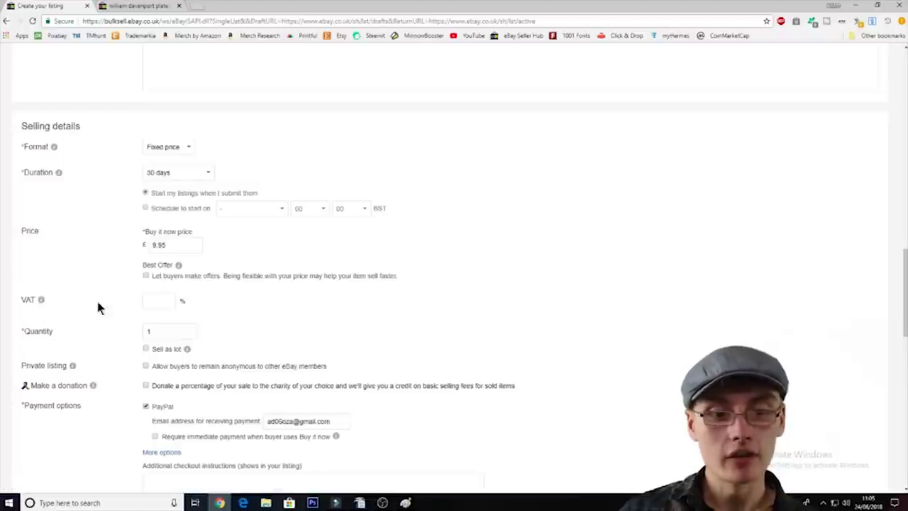
click(40, 299)
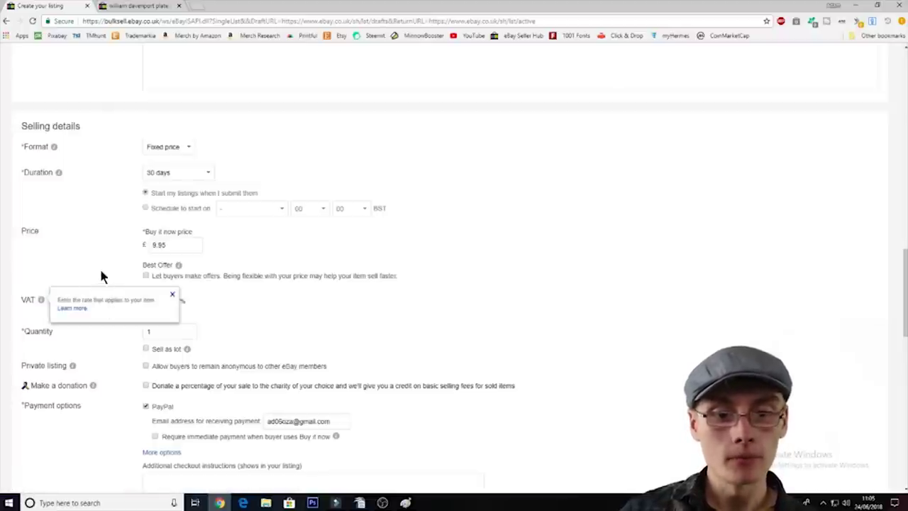
click(152, 300)
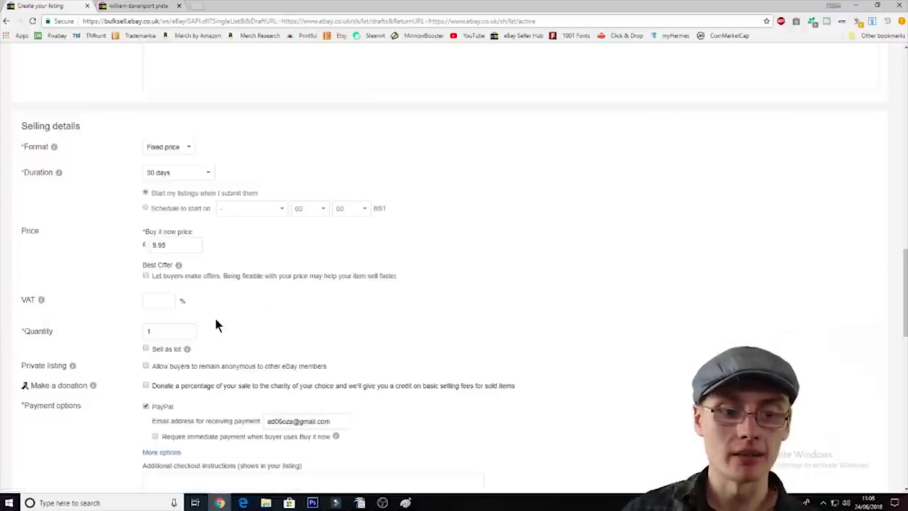
Re-enter the listing's quantity as 1
scroll(218, 325, down, 1)
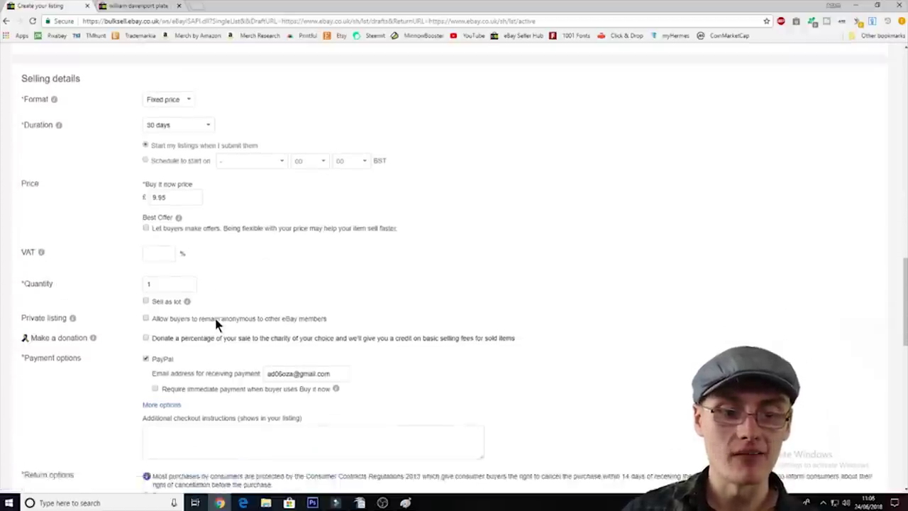
click(188, 288)
text(0)
key(BackSpace)
key(BackSpace)
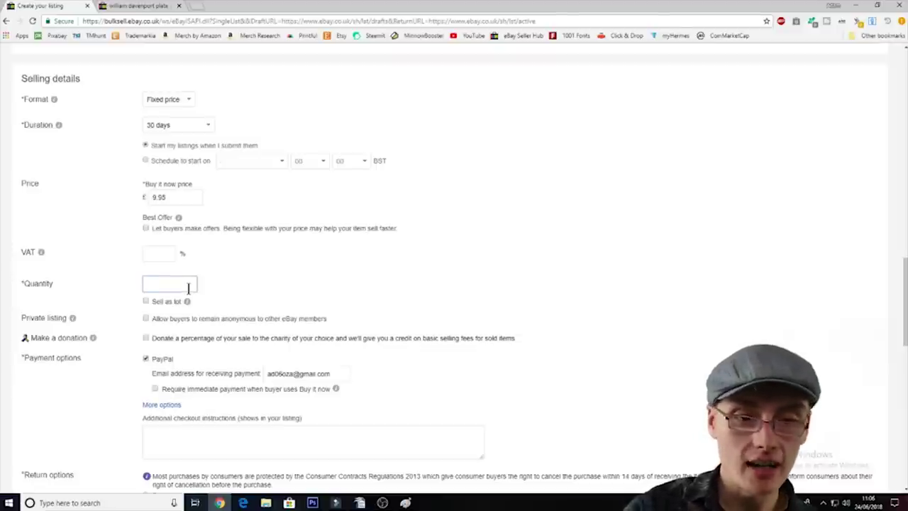
text(1)
click(276, 284)
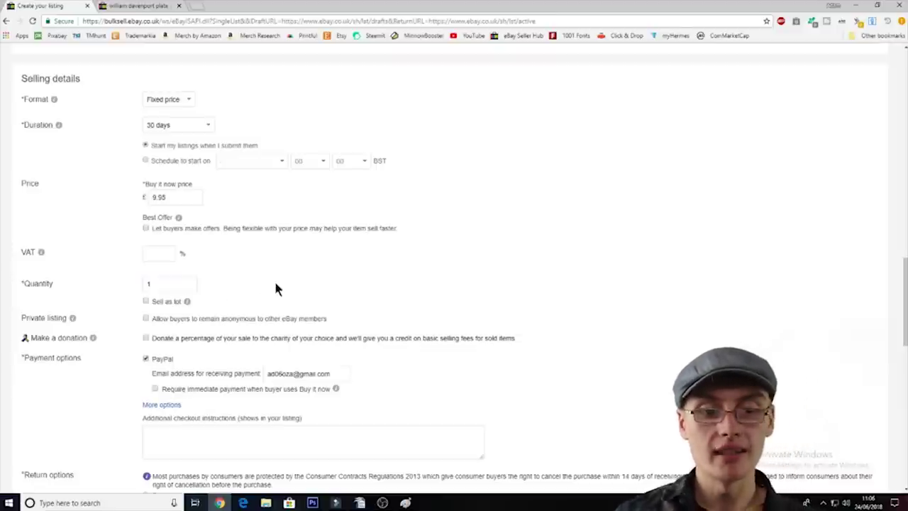
Look over the payment and return options, and set domestic postage to Royal Mail 2nd Class (2 to 3 working days) costing £3.49
scroll(243, 297, down, 1)
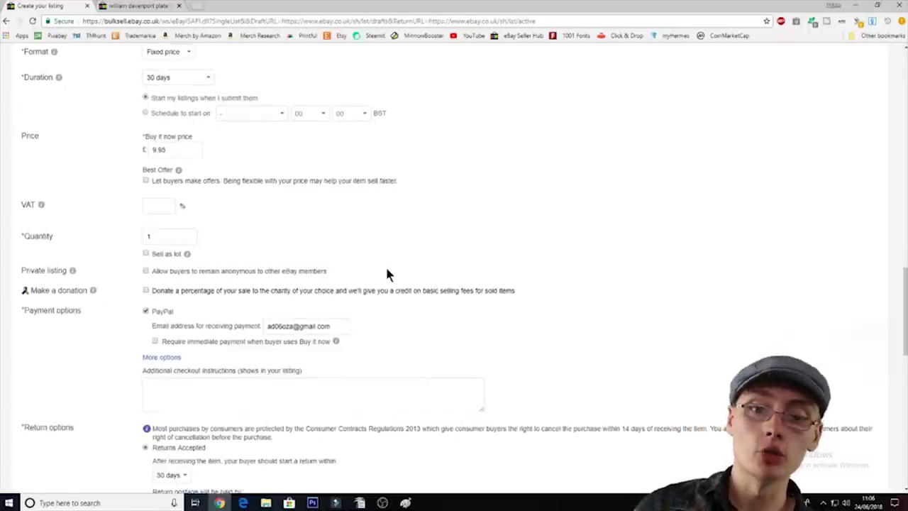
scroll(275, 305, down, 1)
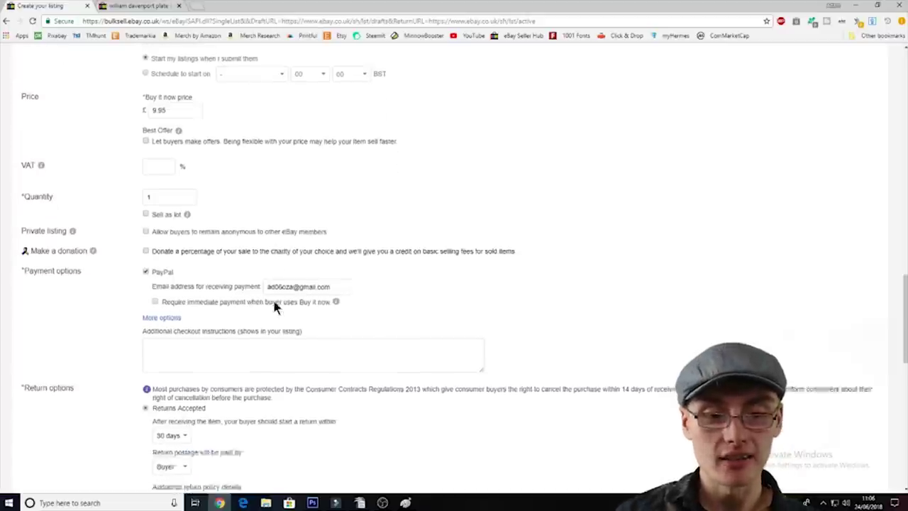
scroll(273, 300, down, 4)
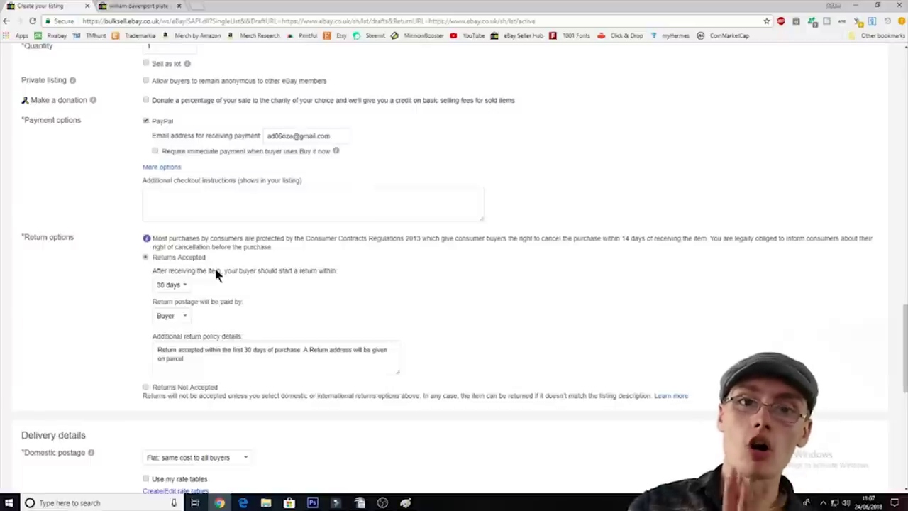
scroll(233, 274, down, 2)
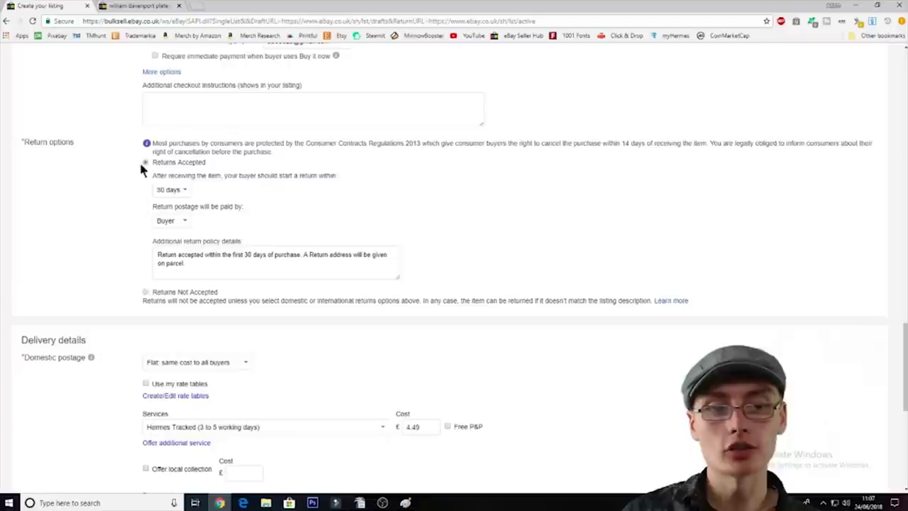
scroll(262, 215, down, 3)
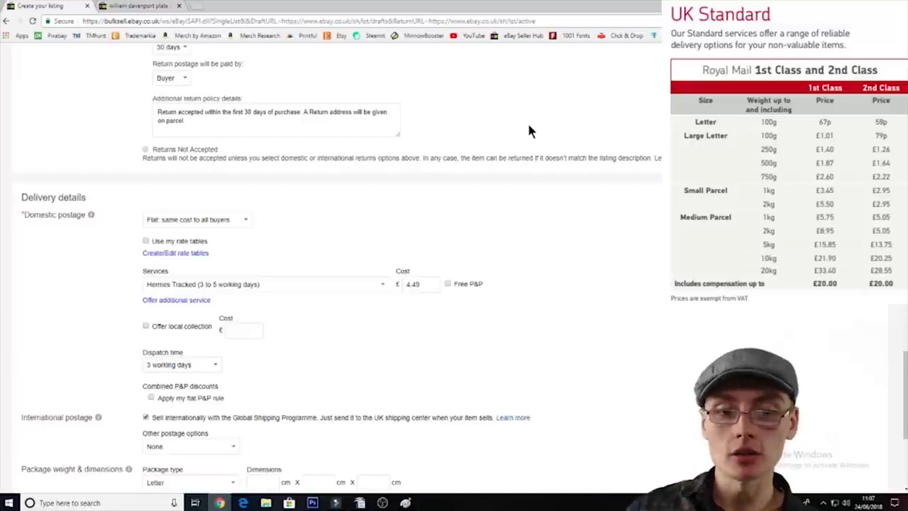
click(346, 284)
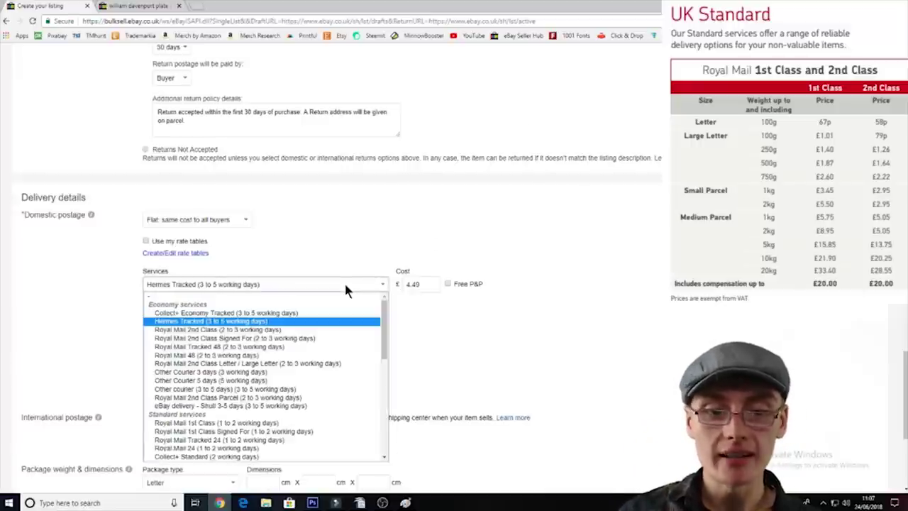
click(328, 333)
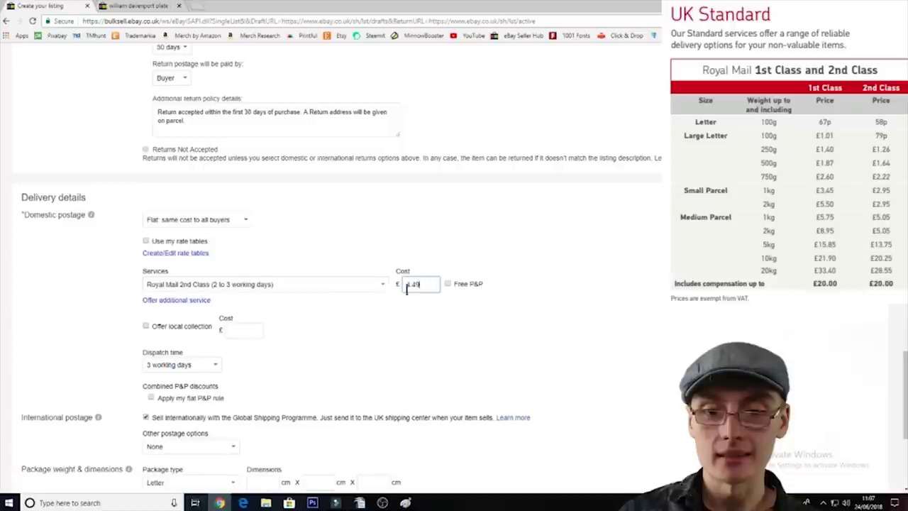
double_click(410, 283)
key(BackSpace)
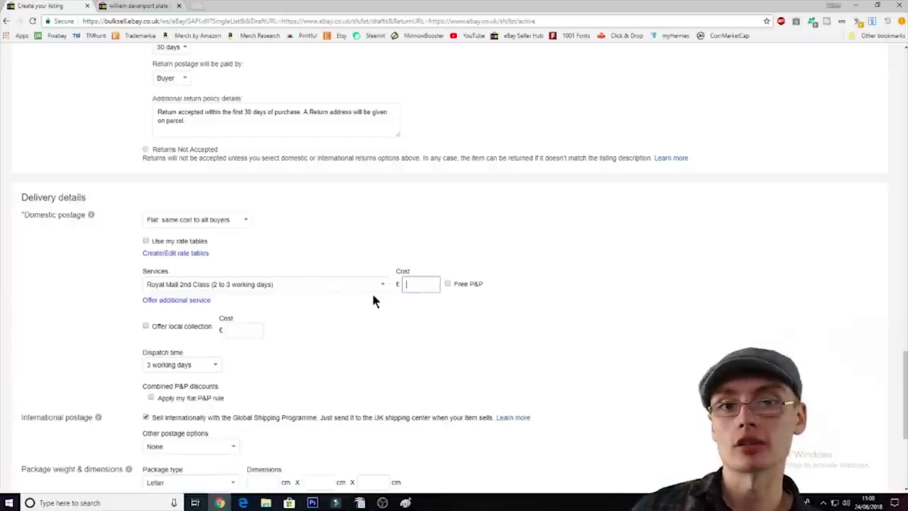
text(3)
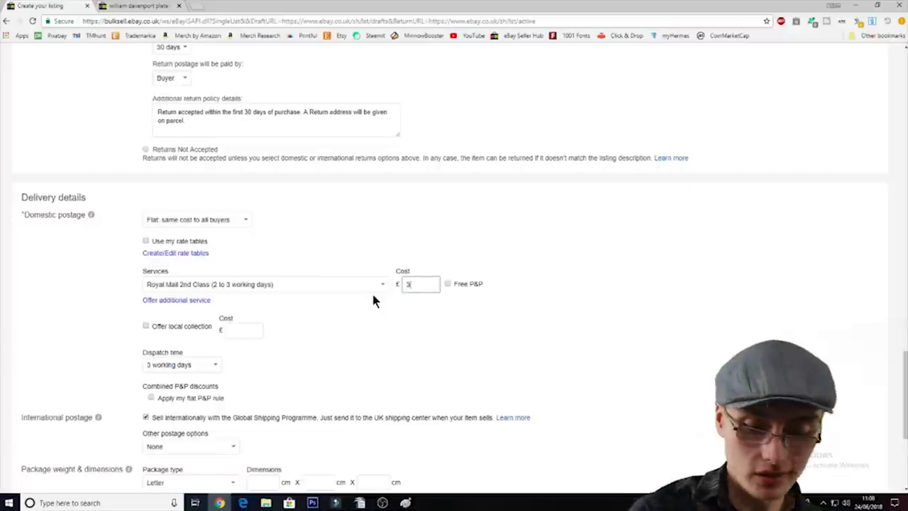
text(.49)
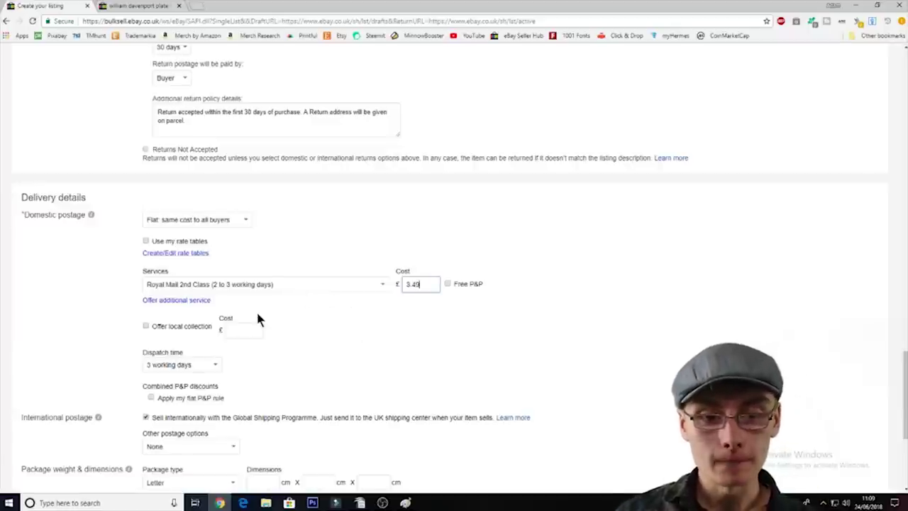
Review the dispatch time choices and keep 3 working days
scroll(258, 319, down, 1)
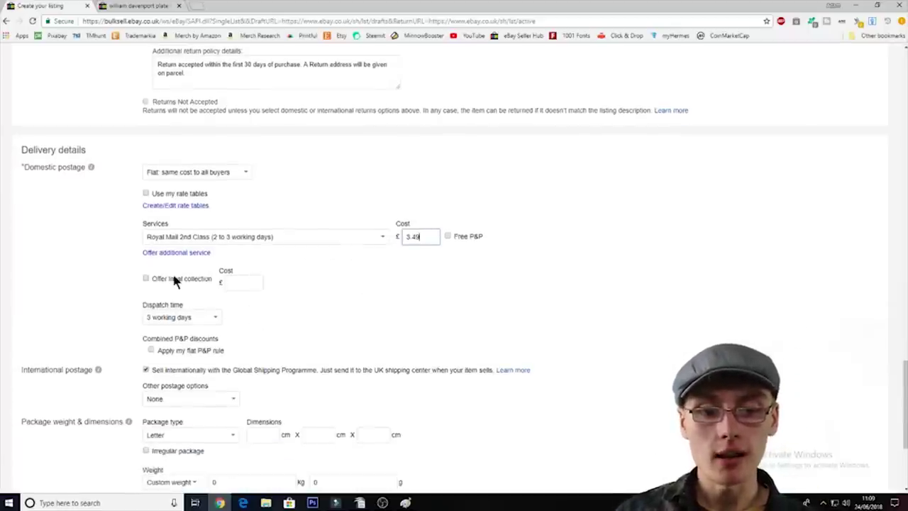
click(188, 319)
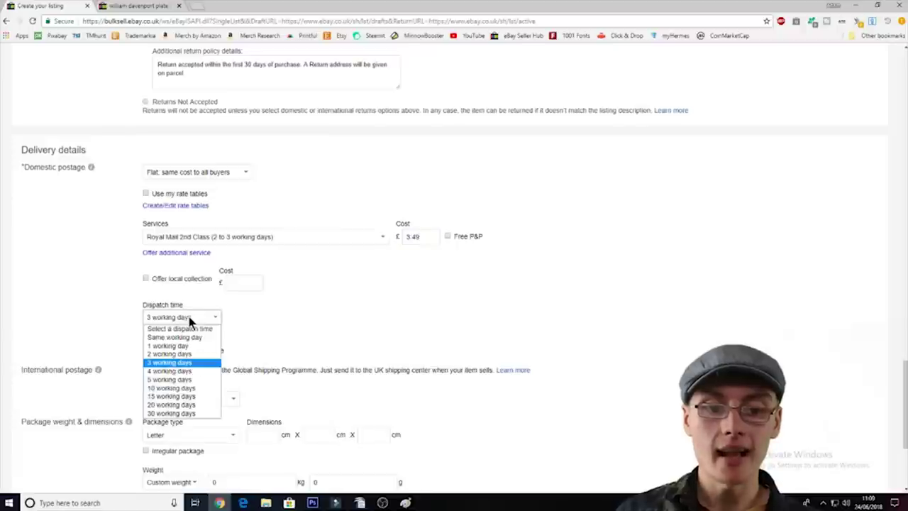
click(189, 320)
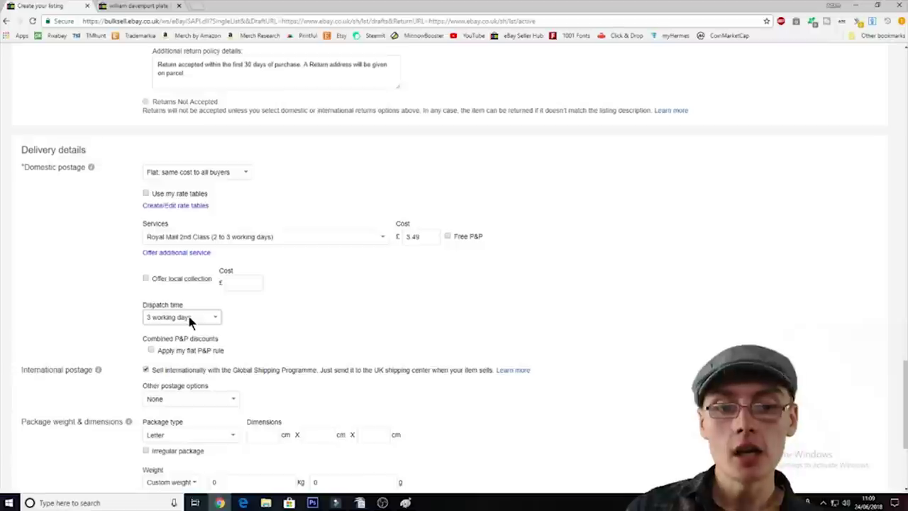
click(188, 319)
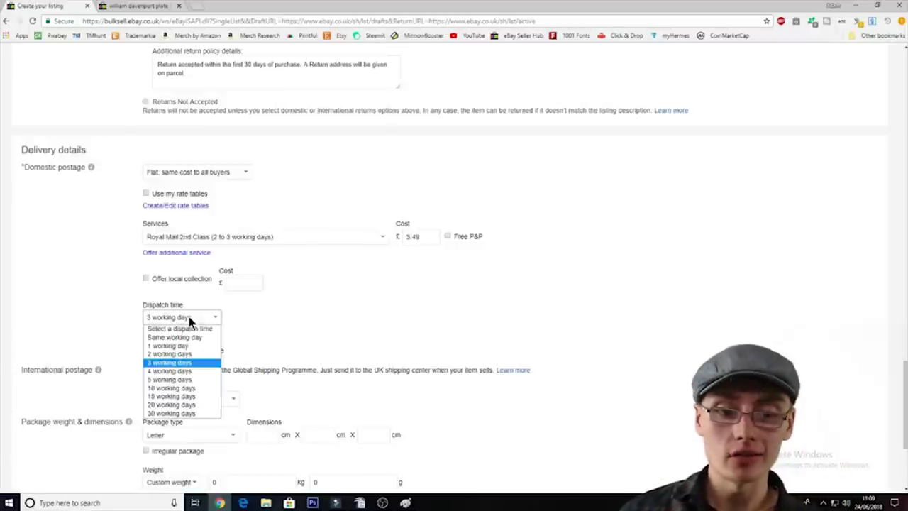
click(170, 362)
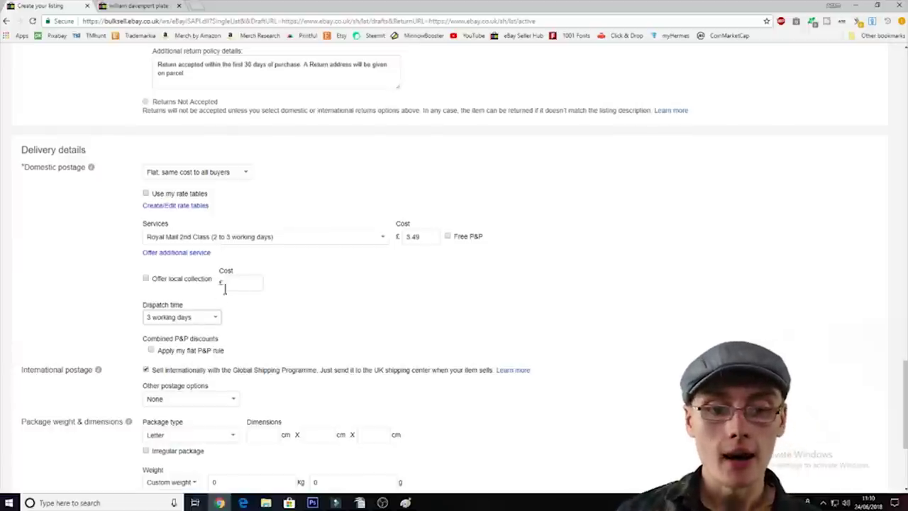
click(191, 319)
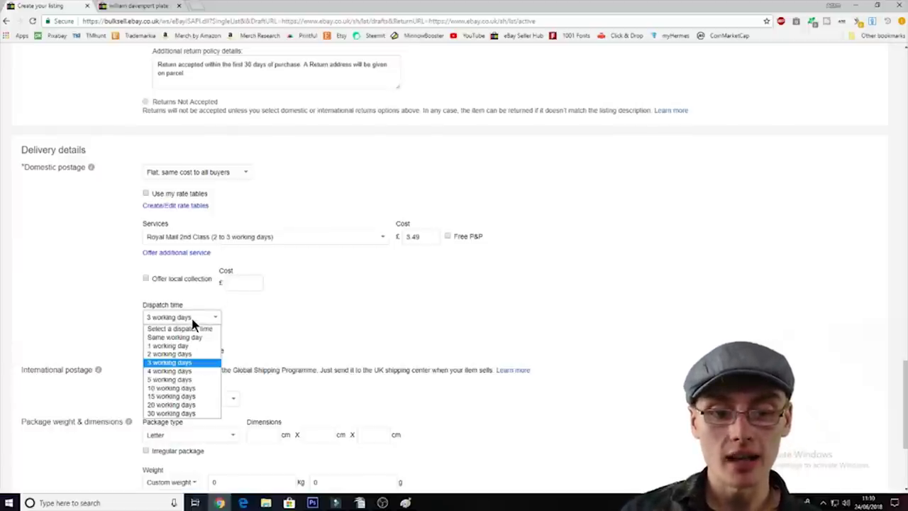
click(170, 361)
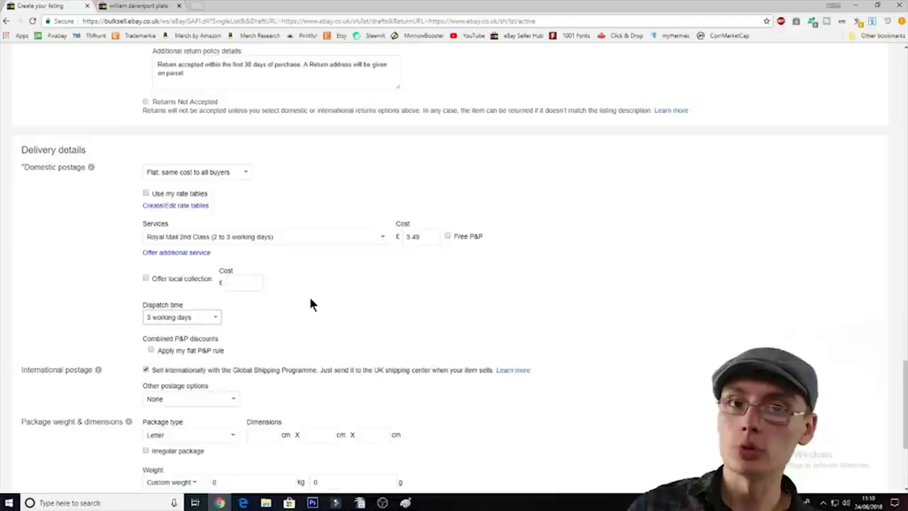
click(209, 318)
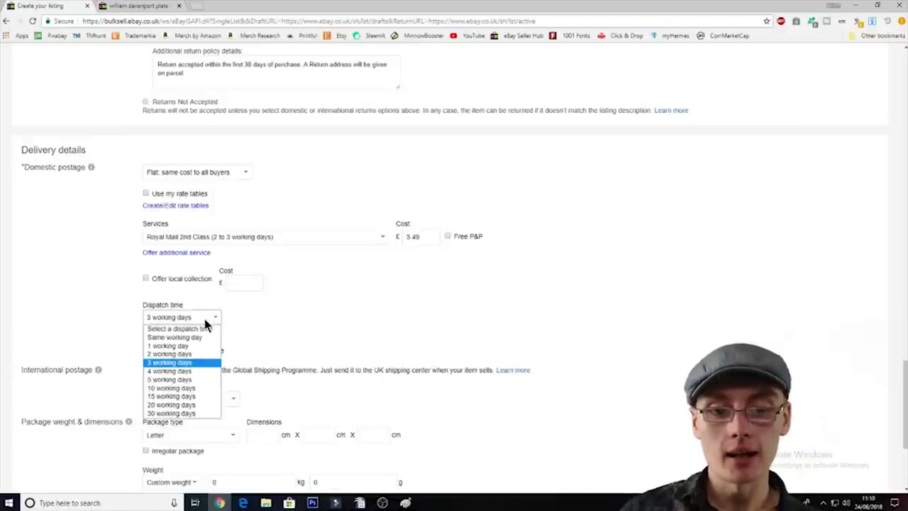
click(259, 320)
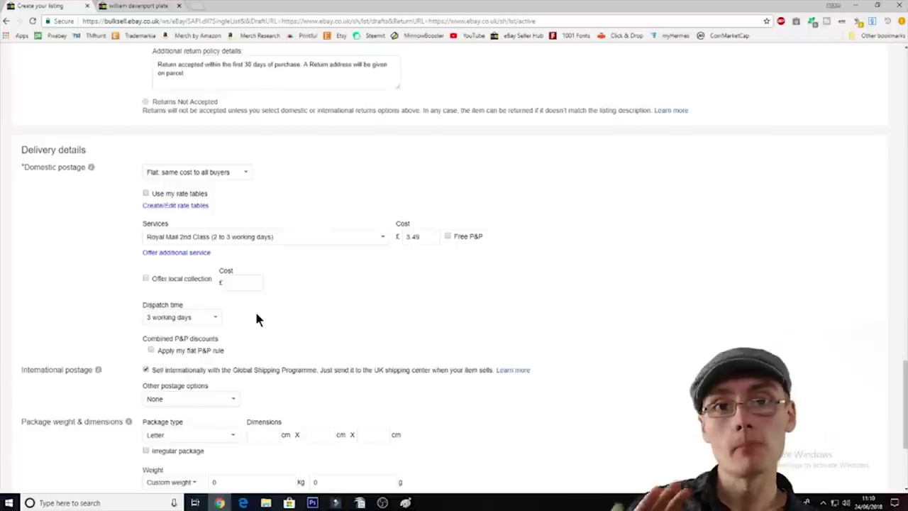
Review the Global Shipping Programme option, package details, excluded postage locations and listing fees
scroll(305, 295, down, 1)
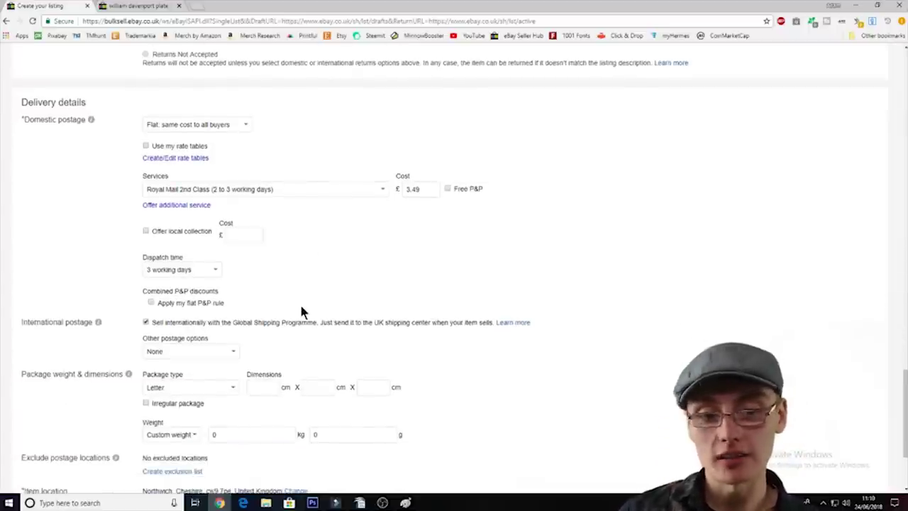
scroll(246, 322, down, 2)
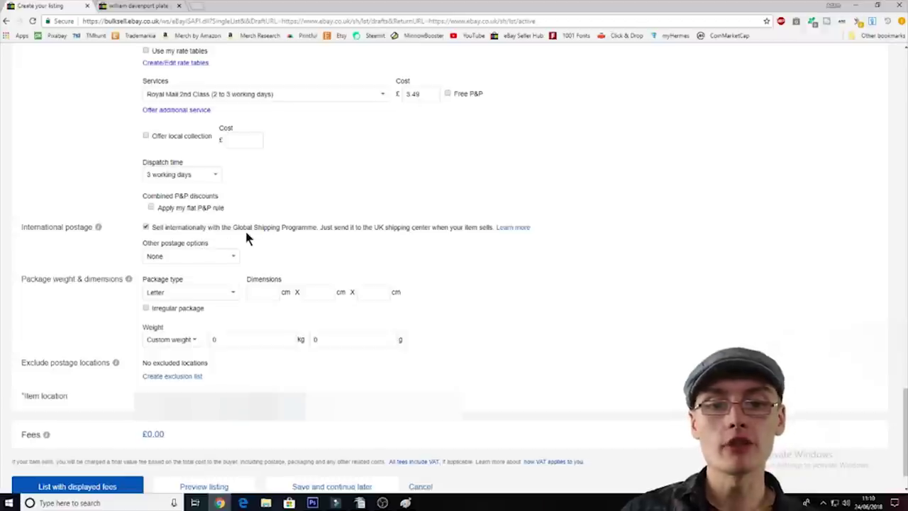
drag(233, 227, 318, 228)
click(317, 244)
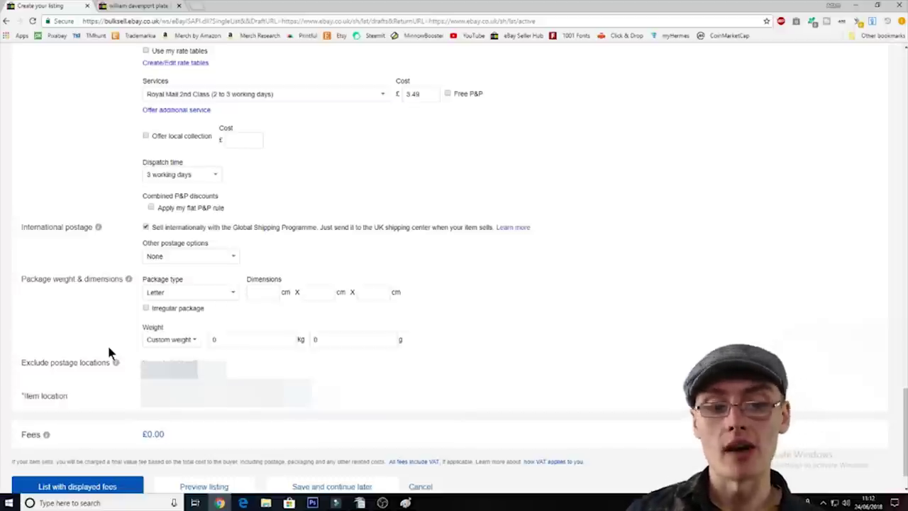
scroll(179, 353, down, 1)
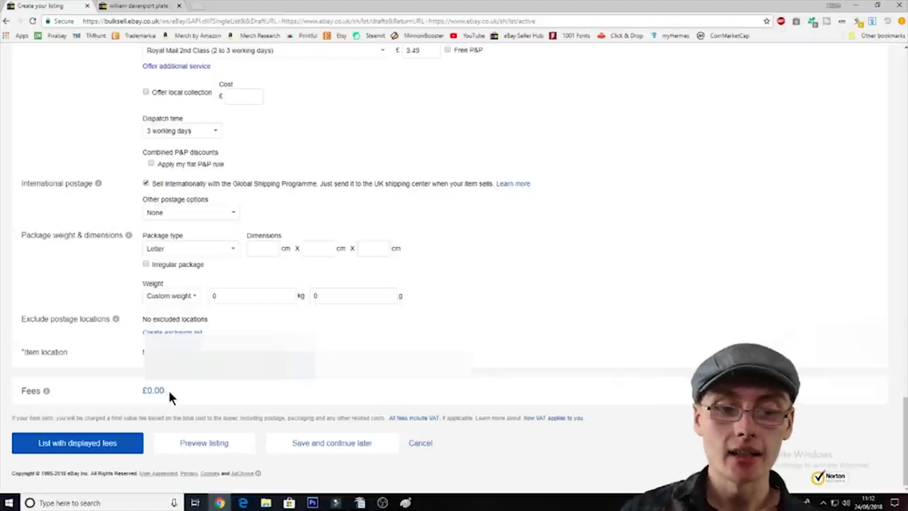
Check the listing fees, title and condition details, and preview the main photo of the plate
drag(170, 392, 137, 391)
click(122, 400)
scroll(125, 390, up, 12)
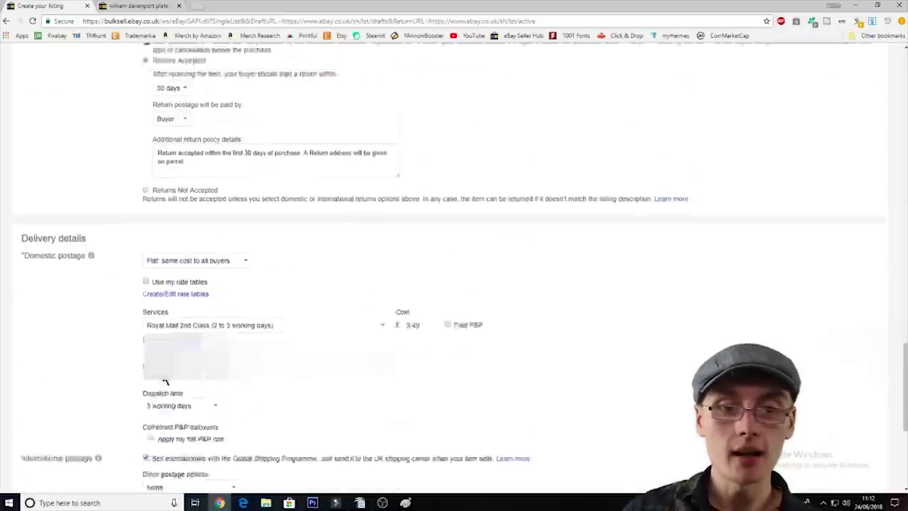
scroll(162, 375, up, 15)
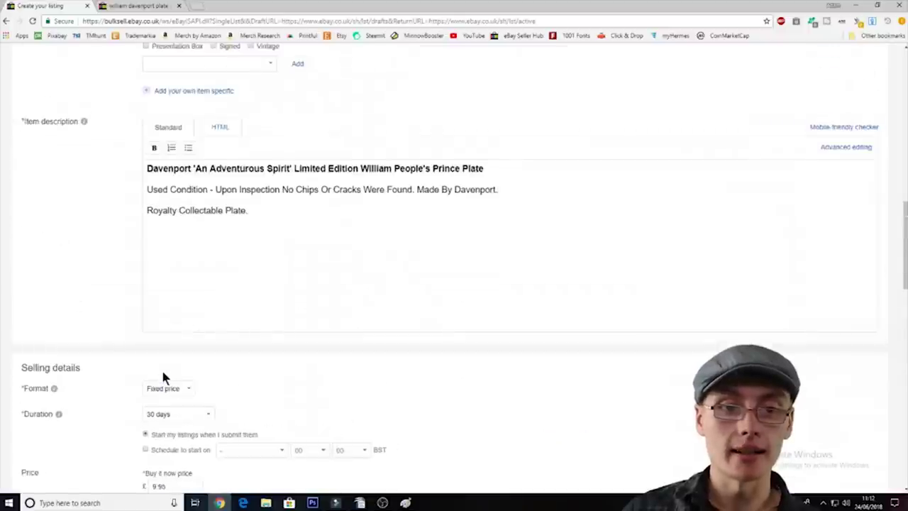
scroll(161, 367, up, 3)
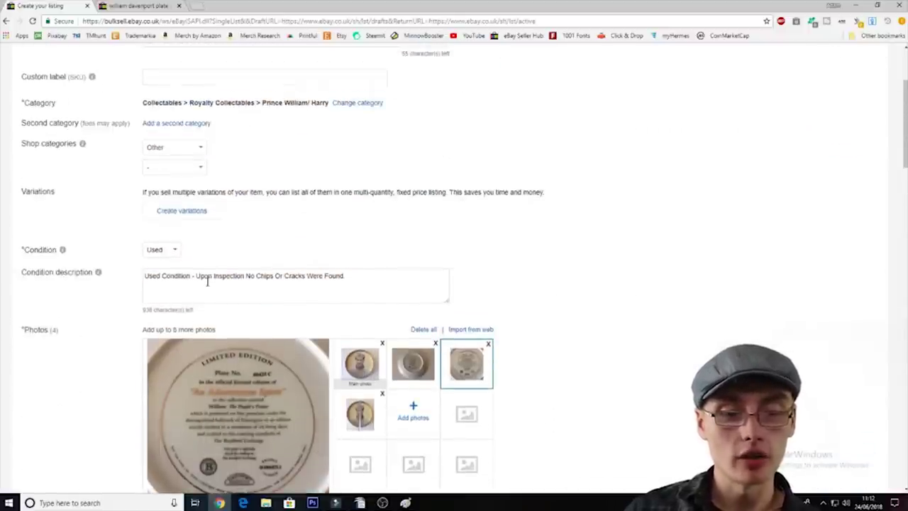
scroll(273, 164, up, 3)
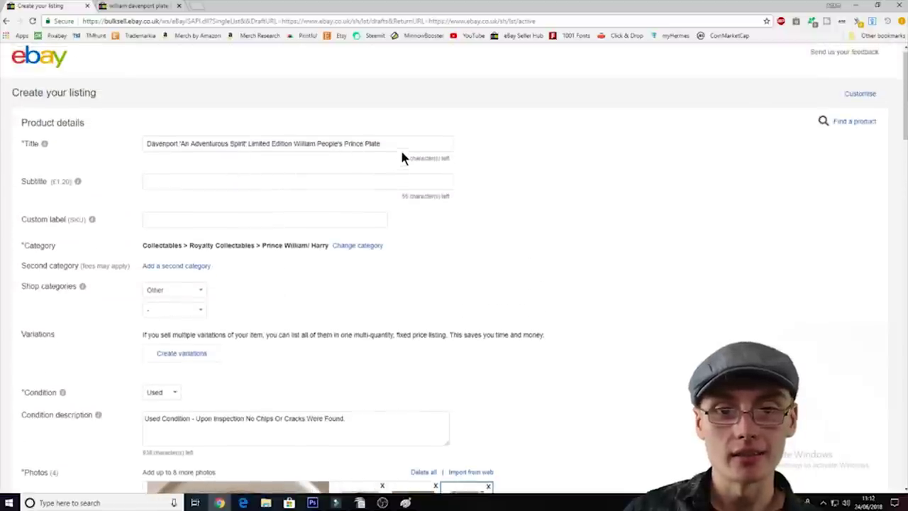
click(401, 145)
scroll(401, 204, down, 3)
scroll(401, 226, down, 2)
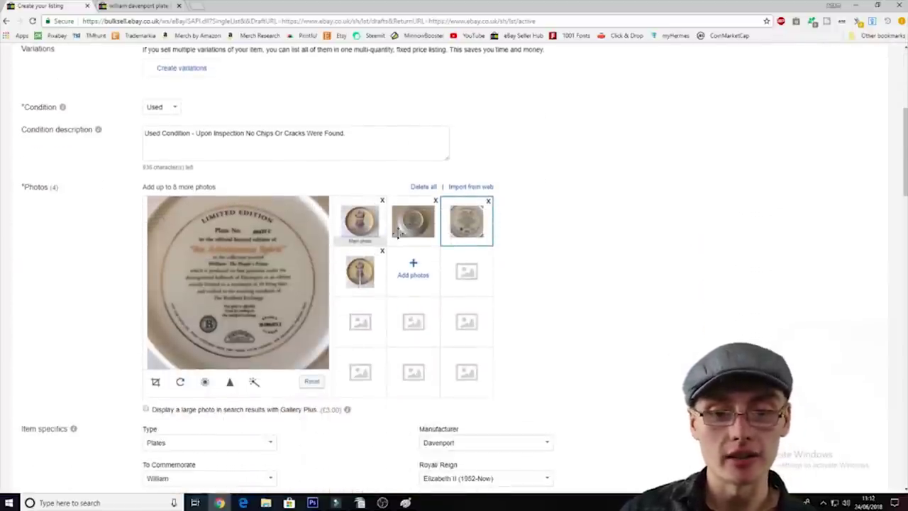
click(360, 221)
scroll(310, 291, down, 3)
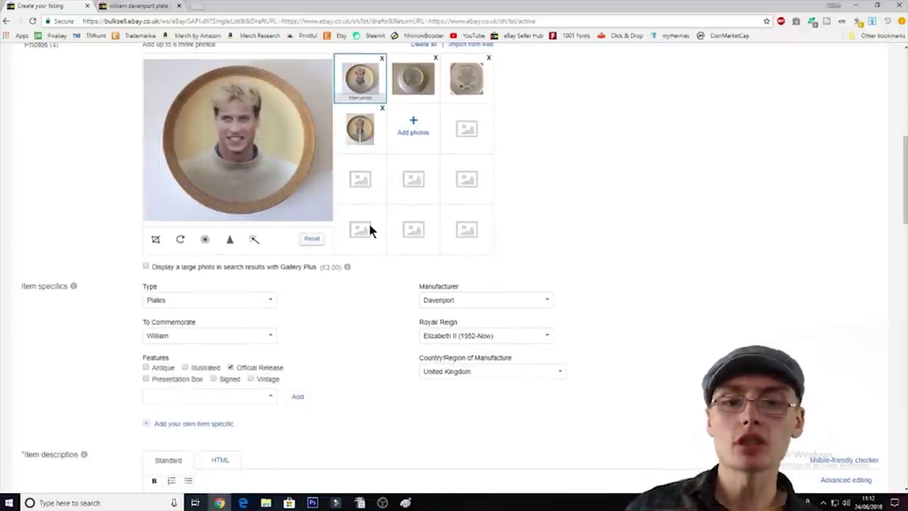
Check the item specifics, description, price and postage, and publish the listing with the displayed fees
scroll(366, 234, down, 3)
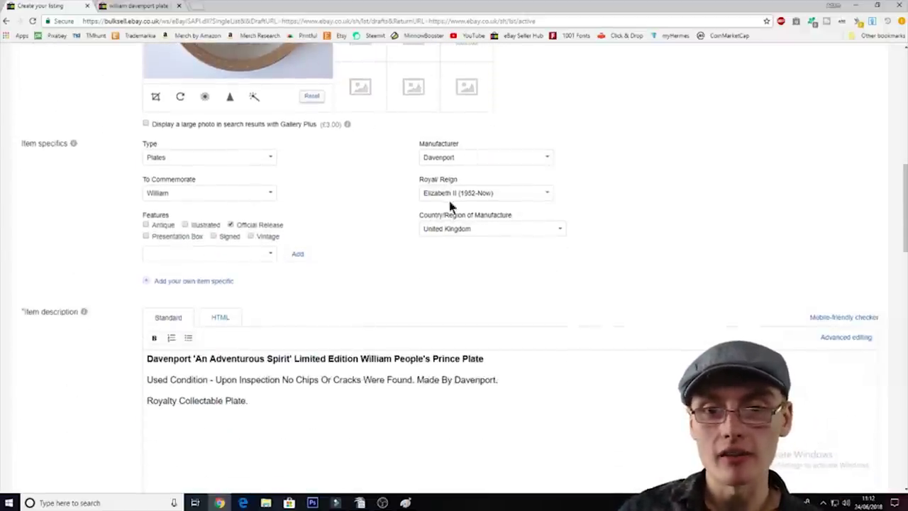
scroll(287, 348, down, 2)
scroll(309, 319, down, 1)
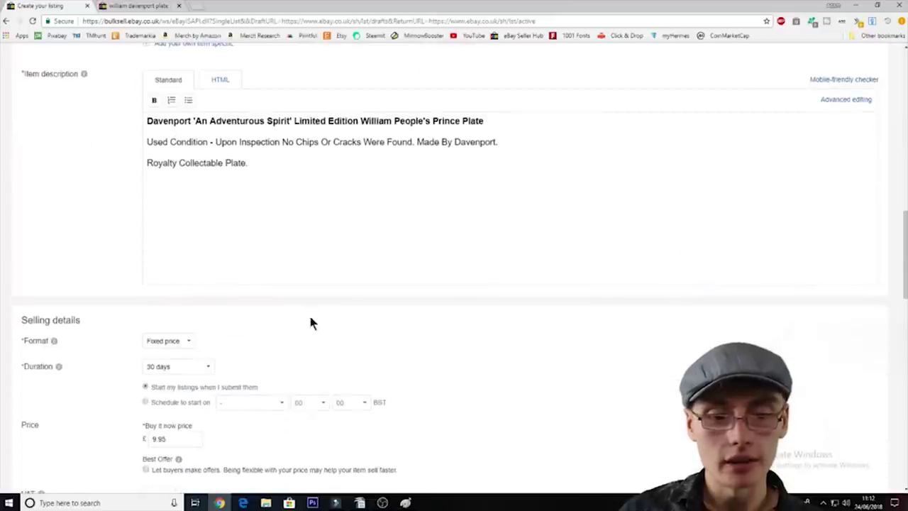
scroll(231, 348, down, 2)
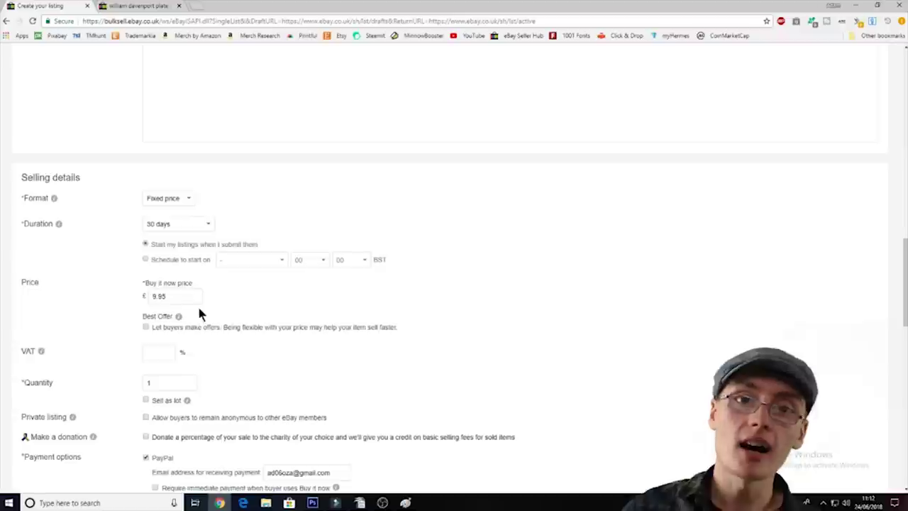
scroll(324, 281, down, 3)
scroll(325, 282, down, 8)
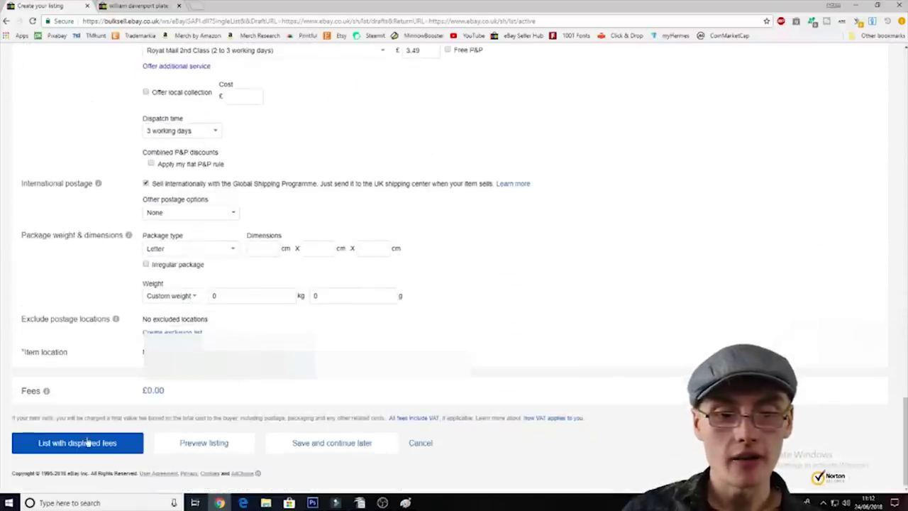
click(79, 445)
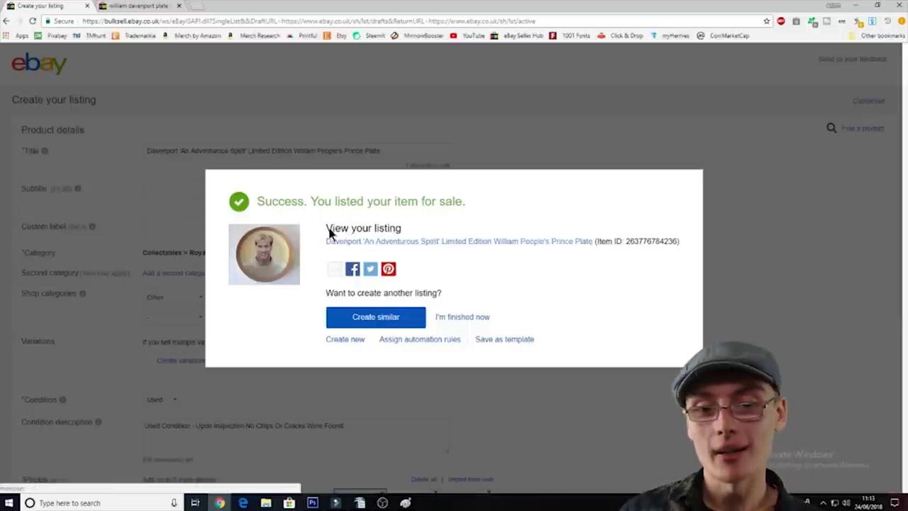
Open the page of the newly published Davenport plate listing
drag(326, 229, 428, 223)
click(441, 243)
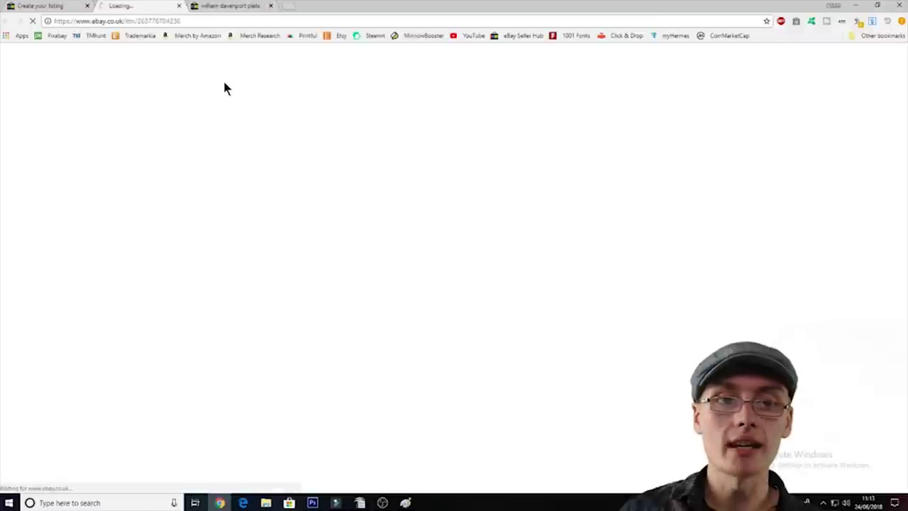
click(61, 5)
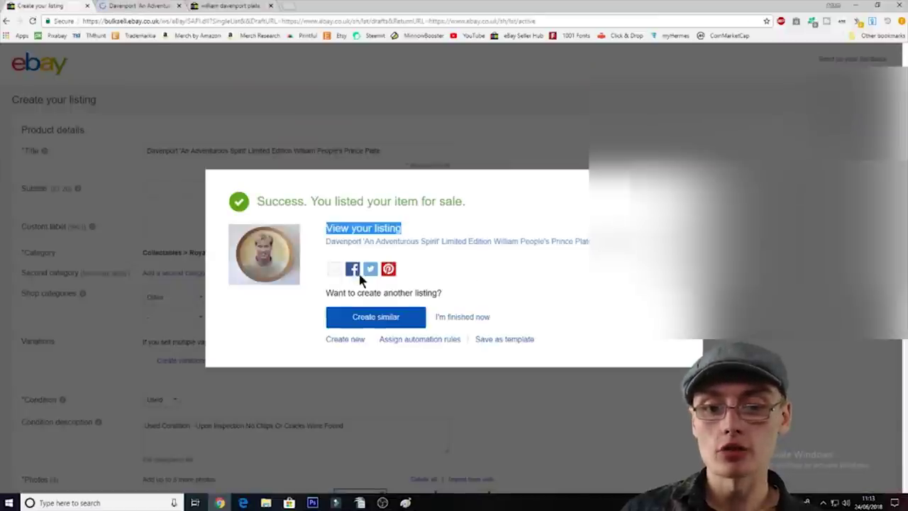
click(115, 5)
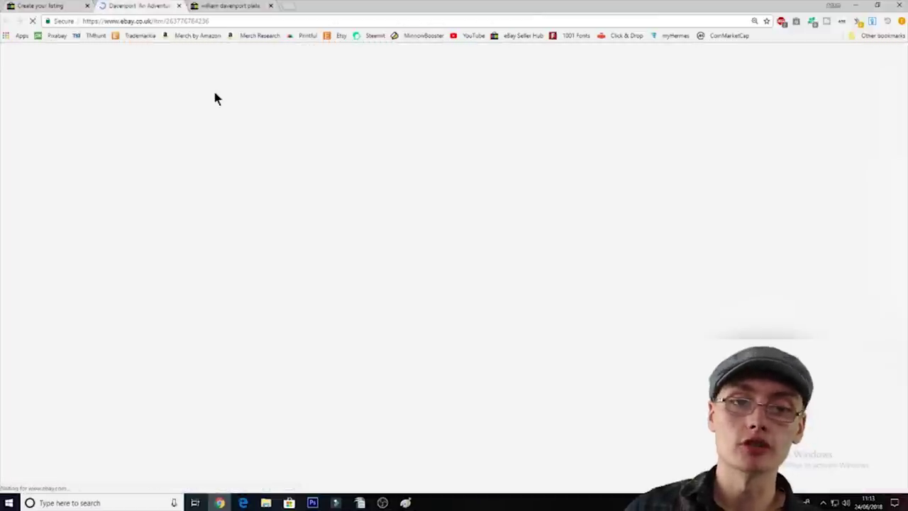
Review the condition note, price, postage cost, item specifics and description on the live listing
scroll(348, 225, down, 4)
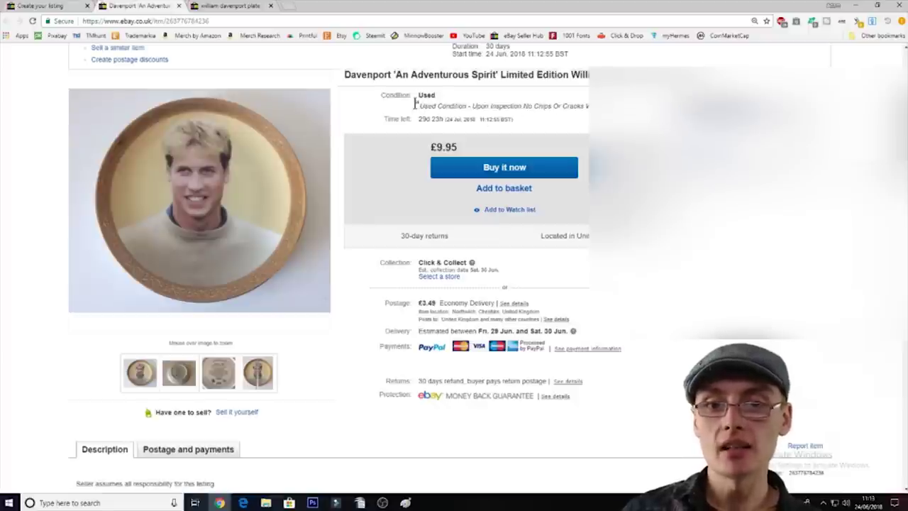
drag(415, 104, 646, 106)
click(452, 158)
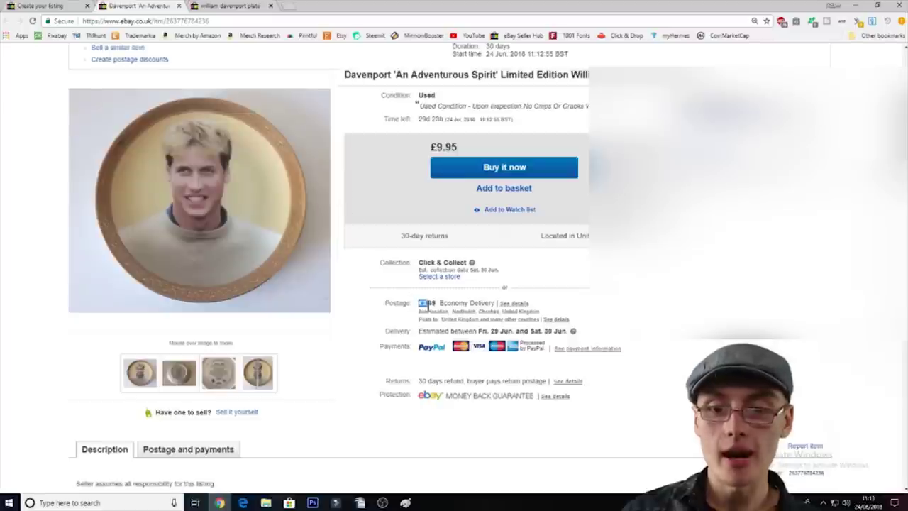
scroll(409, 312, down, 5)
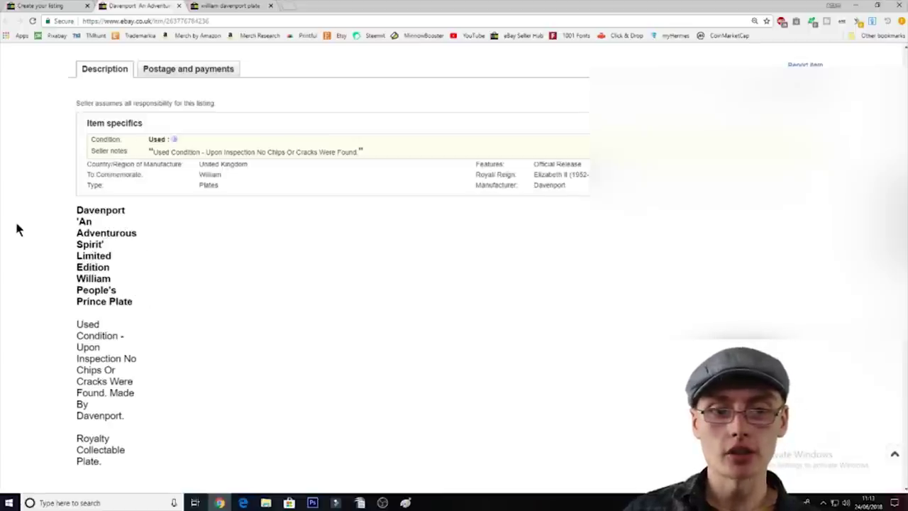
Reload the live listing page and recheck its description layout, photos and purchase details
click(31, 20)
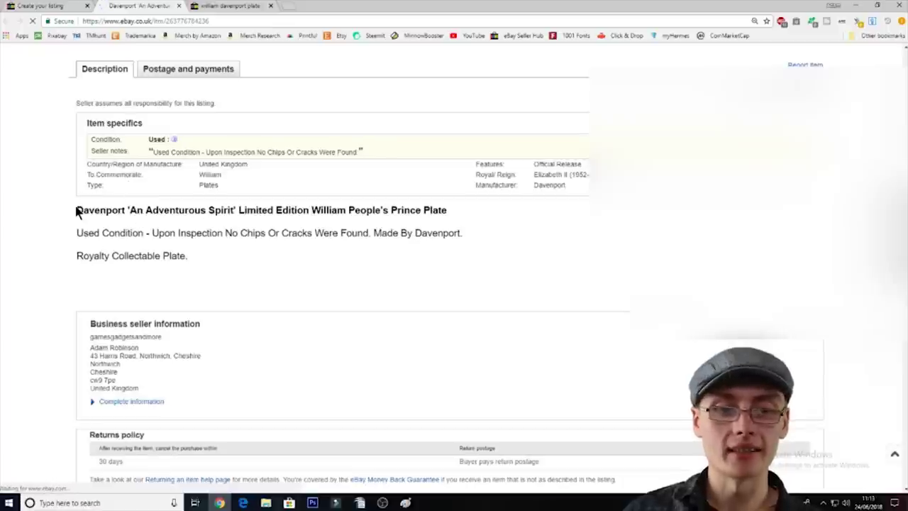
scroll(382, 247, up, 4)
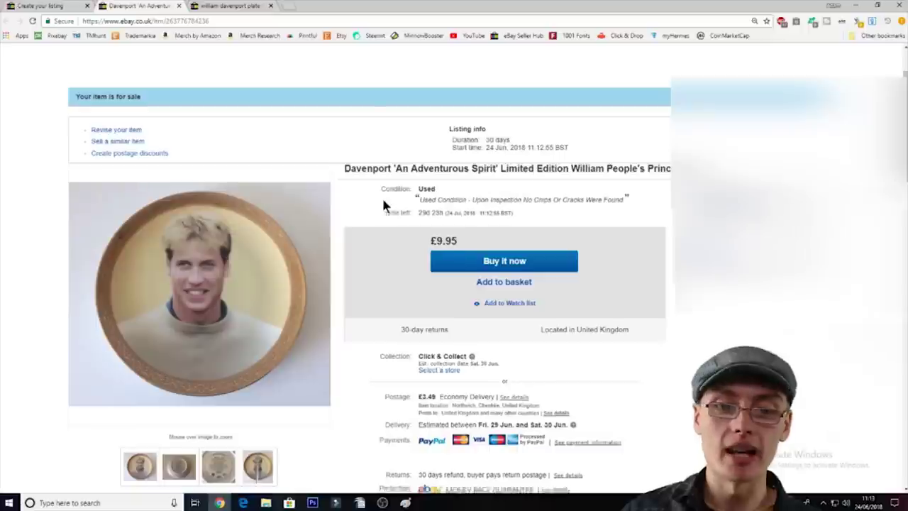
scroll(382, 199, down, 5)
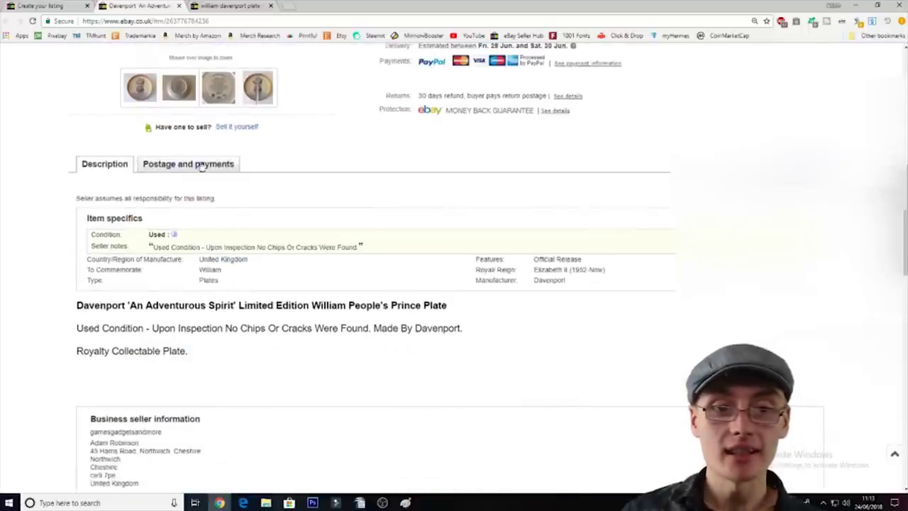
scroll(376, 213, up, 5)
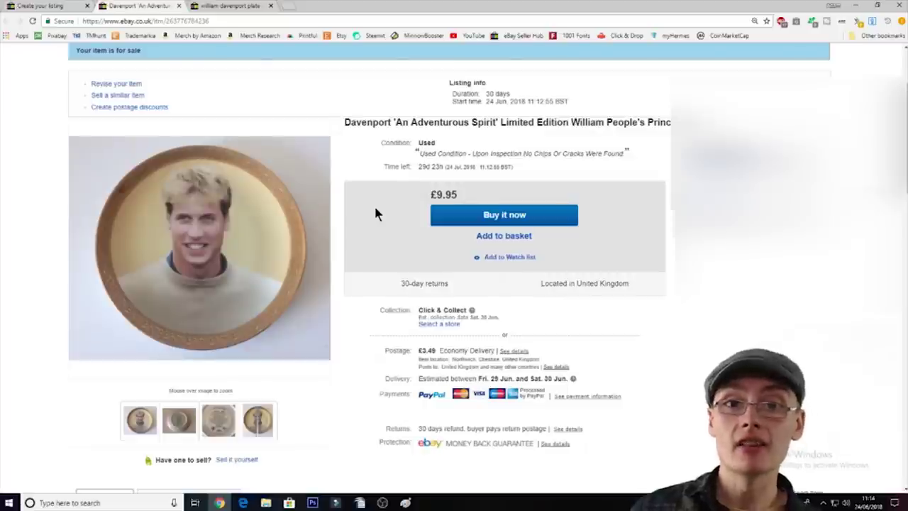
click(383, 501)
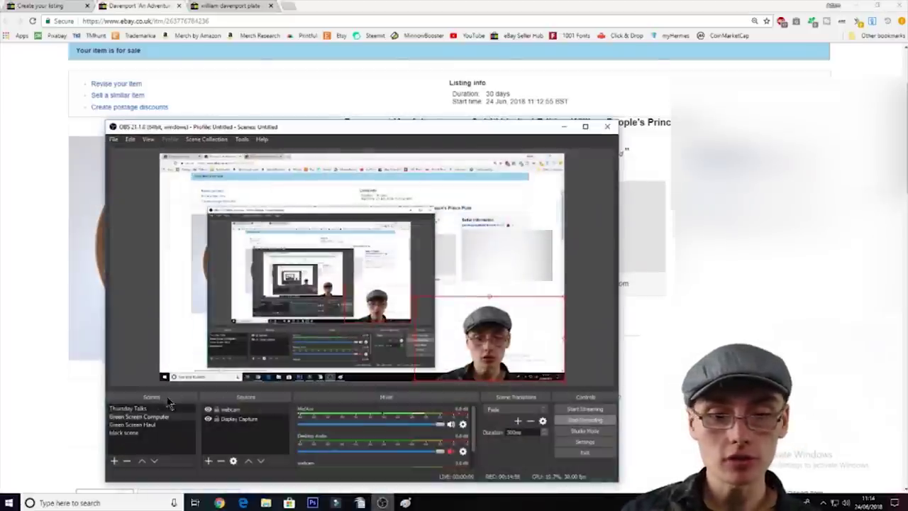